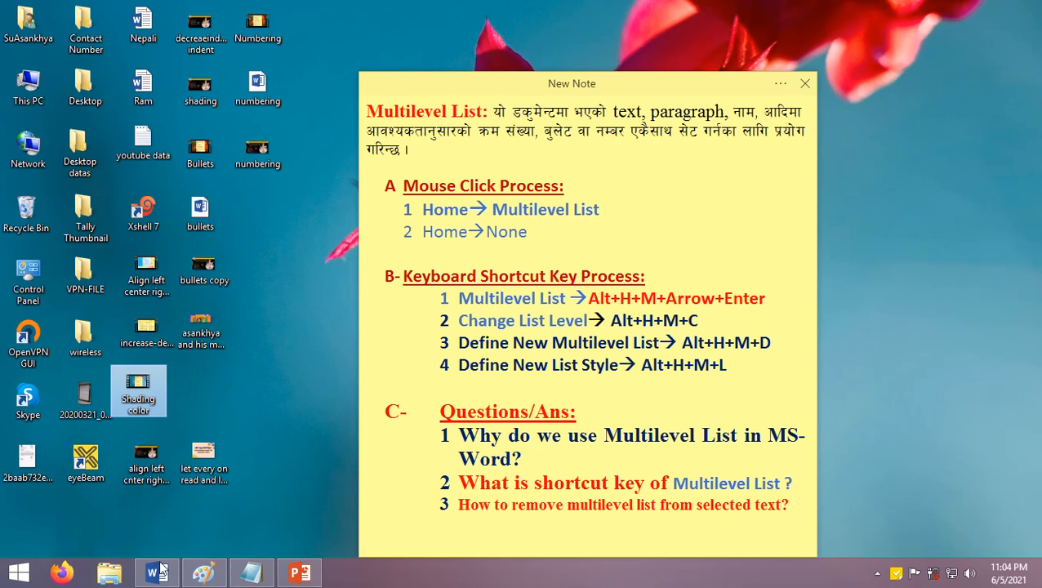
# Switch to Word and look through the multilevel list gallery, including its library styles and the commands for defining new lists.
pyautogui.click(155, 577)
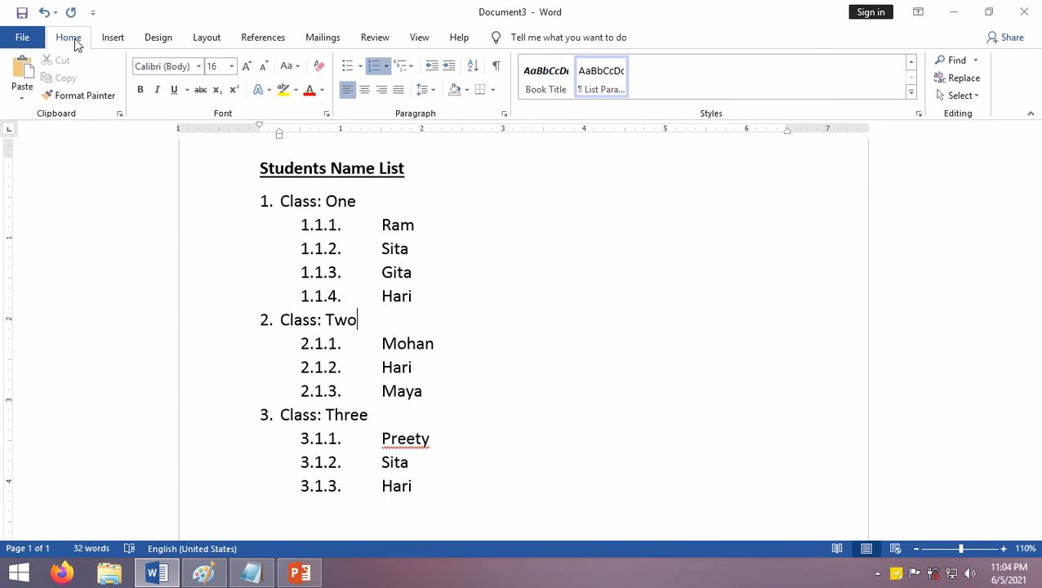
pyautogui.click(413, 72)
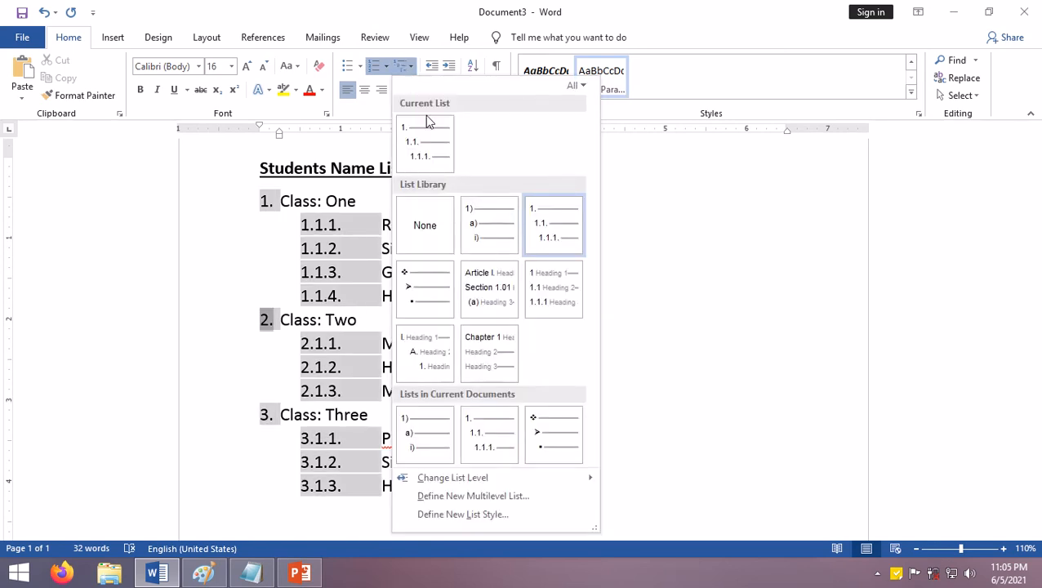
pyautogui.moveTo(435, 135)
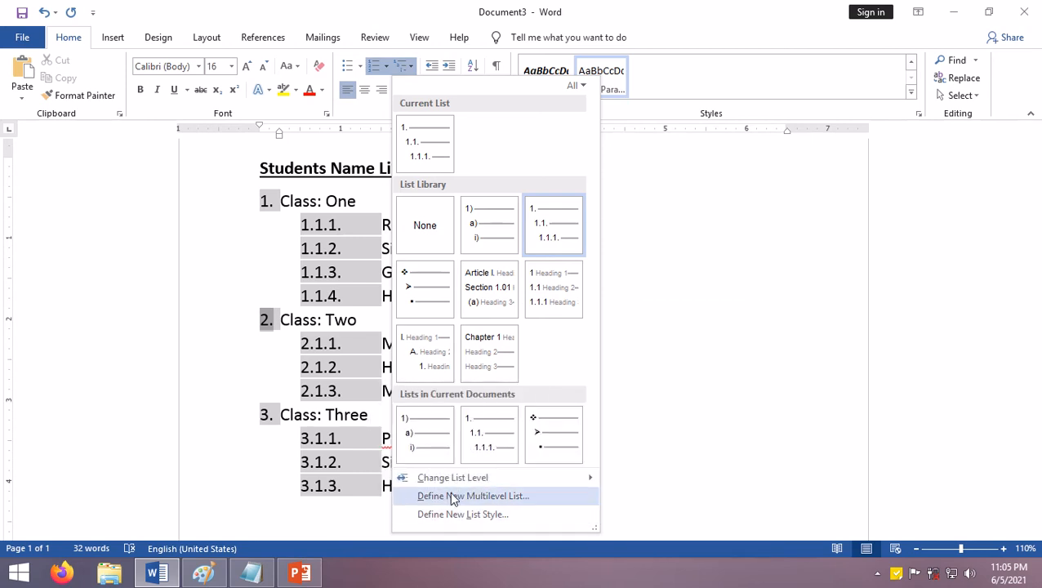
pyautogui.click(239, 227)
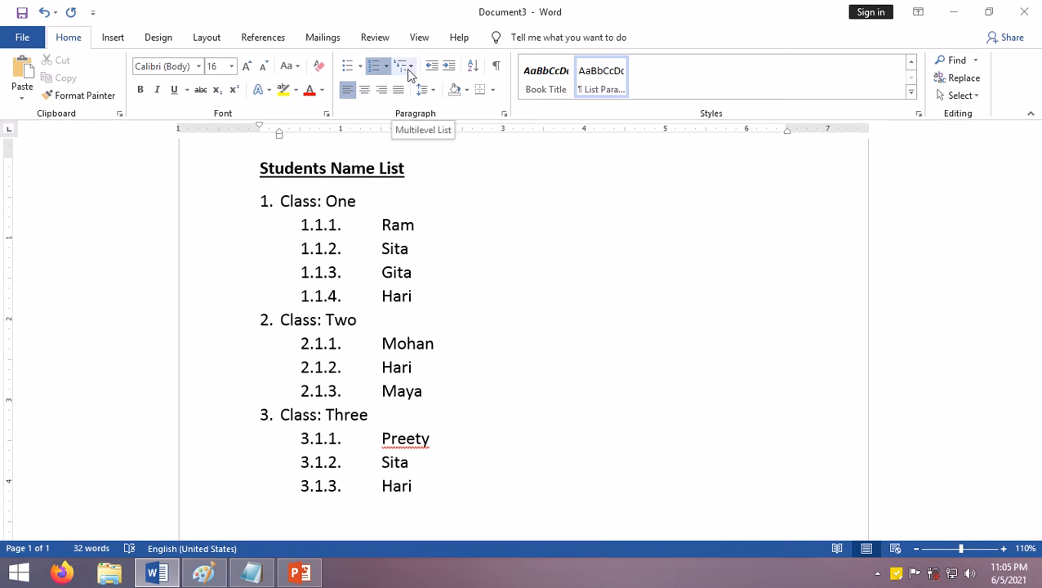
# Go back to the desktop note and review the Multilevel List definition and the Mouse Click Process entries.
pyautogui.click(155, 574)
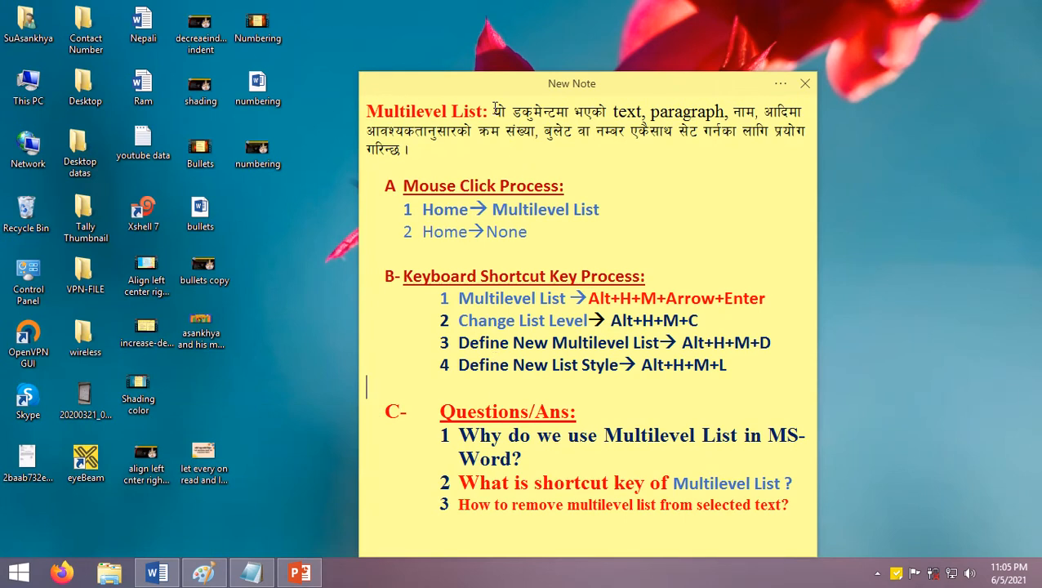
pyautogui.click(494, 108)
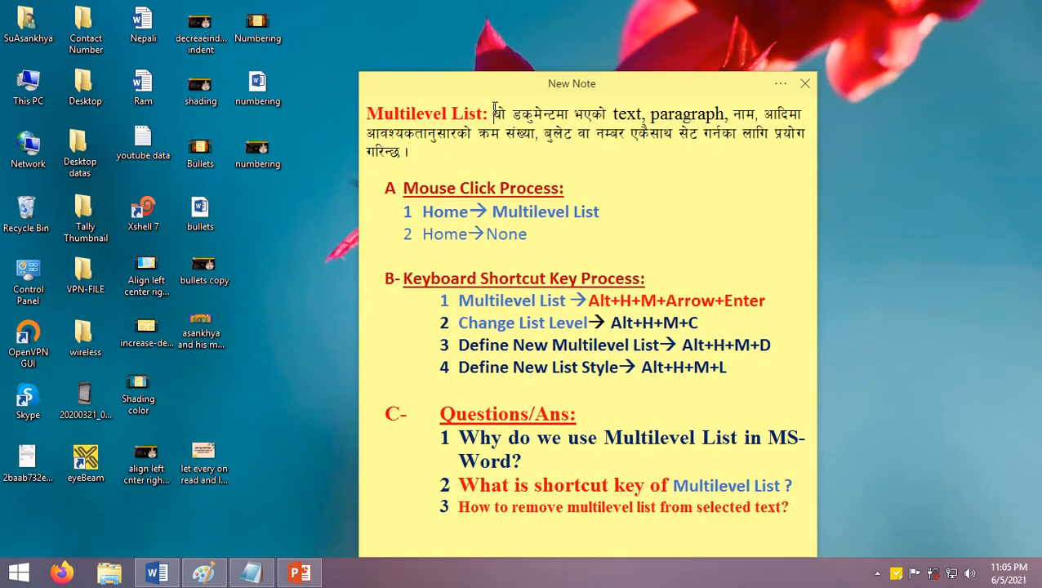
pyautogui.moveTo(494, 108); pyautogui.dragTo(574, 148)
pyautogui.click(495, 174)
pyautogui.moveTo(403, 188); pyautogui.dragTo(561, 188)
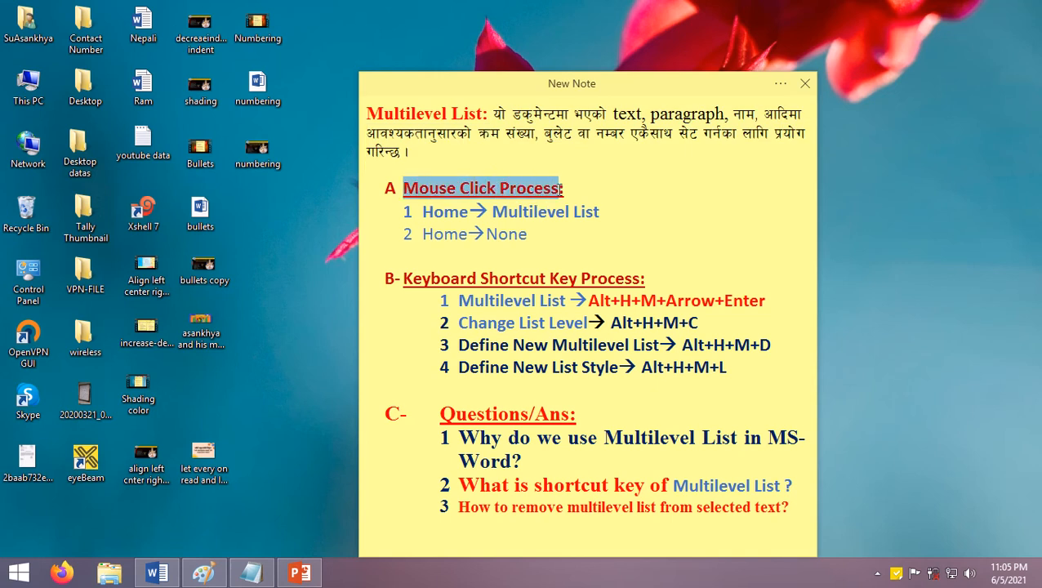
pyautogui.click(423, 212)
pyautogui.moveTo(432, 211); pyautogui.dragTo(609, 215)
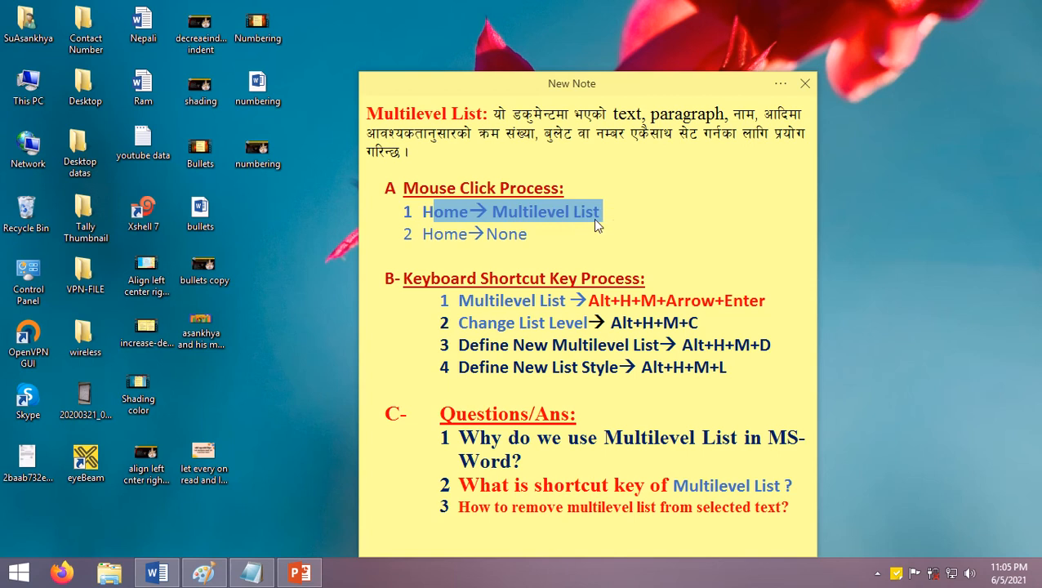
pyautogui.moveTo(433, 236); pyautogui.dragTo(549, 242)
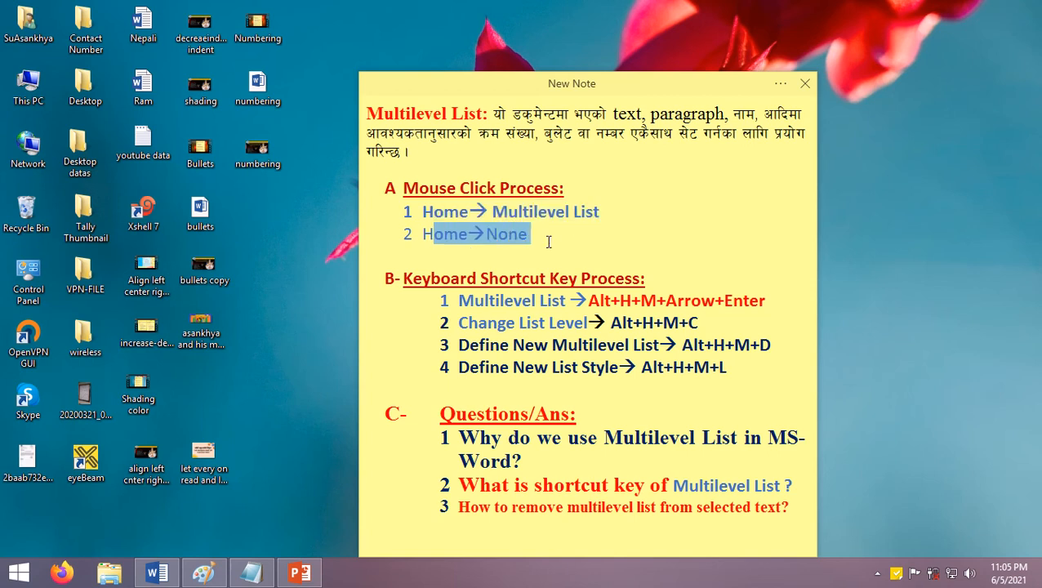
# Review the note's keyboard shortcuts for Multilevel List, Change List Level, Define New Multilevel List and Define New List Style.
pyautogui.moveTo(406, 280); pyautogui.dragTo(670, 286)
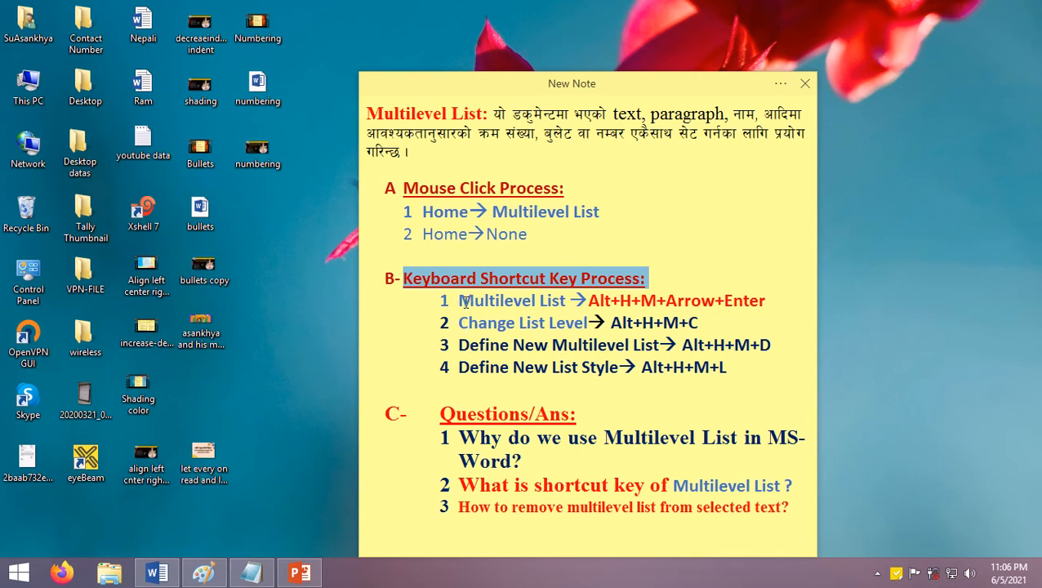
pyautogui.moveTo(460, 301); pyautogui.dragTo(777, 309)
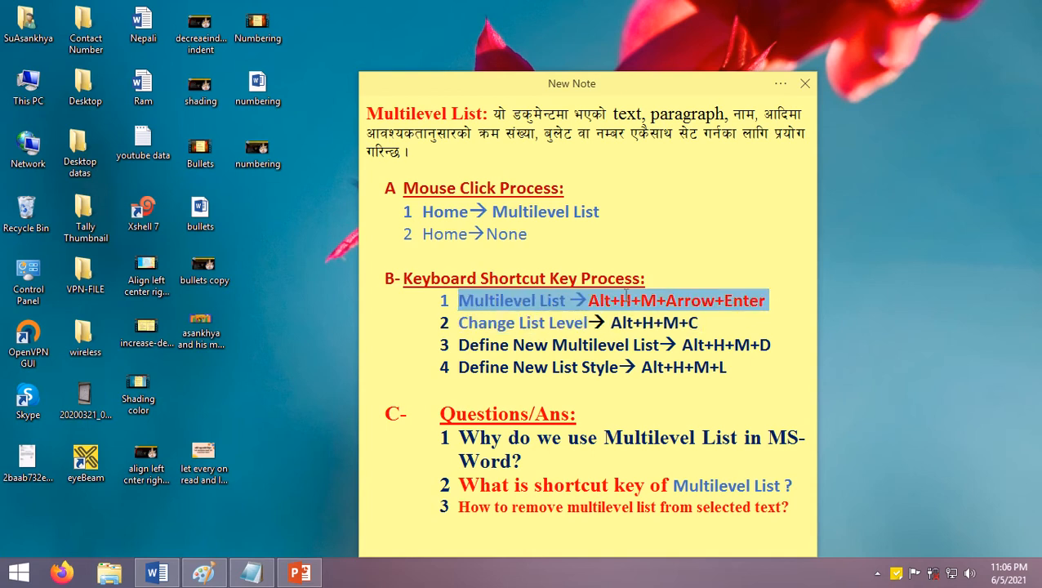
pyautogui.click(596, 295)
pyautogui.moveTo(596, 299); pyautogui.dragTo(768, 299)
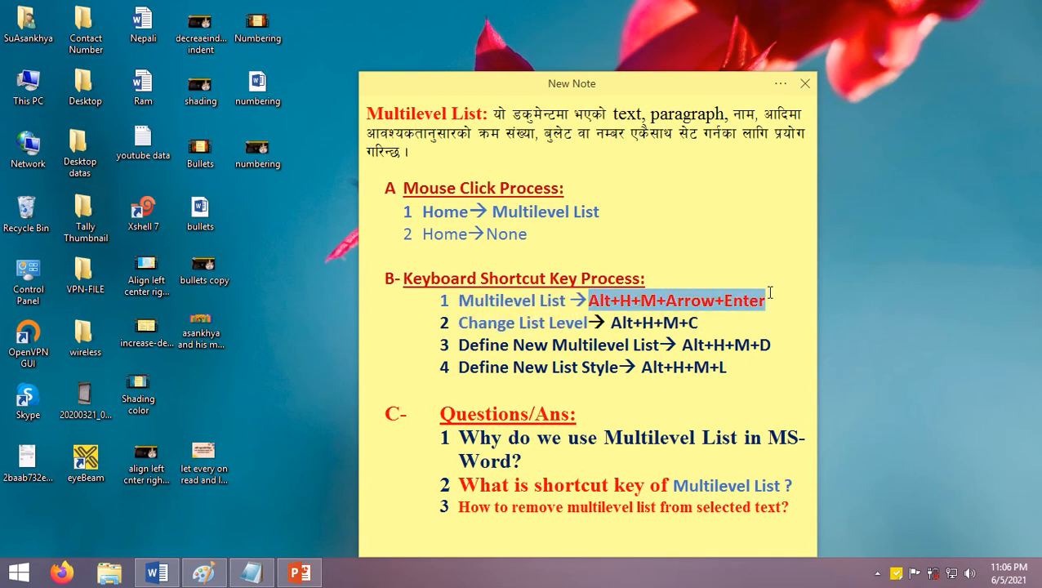
pyautogui.moveTo(611, 322); pyautogui.dragTo(715, 325)
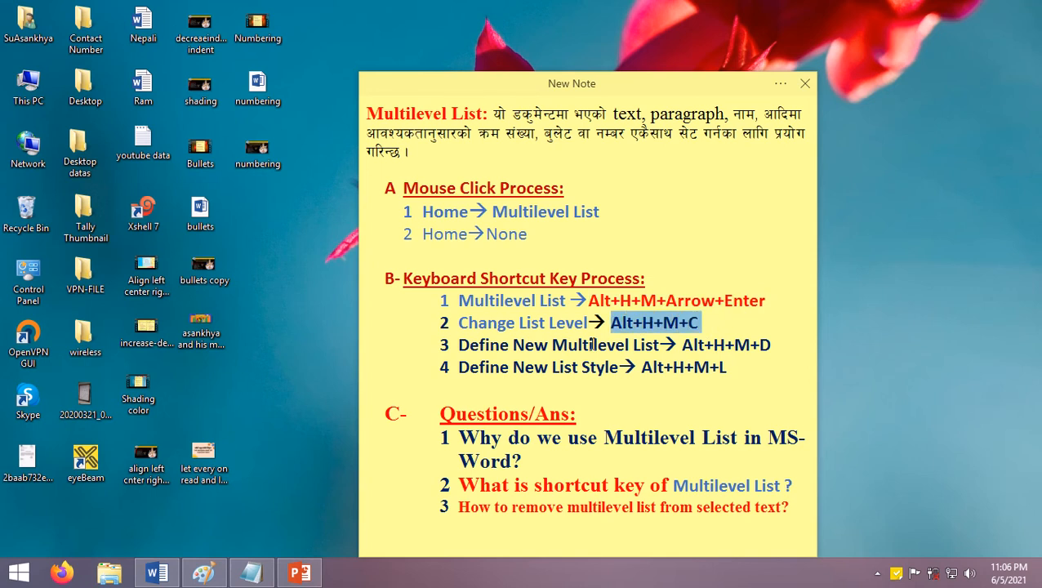
pyautogui.moveTo(590, 345); pyautogui.dragTo(829, 343)
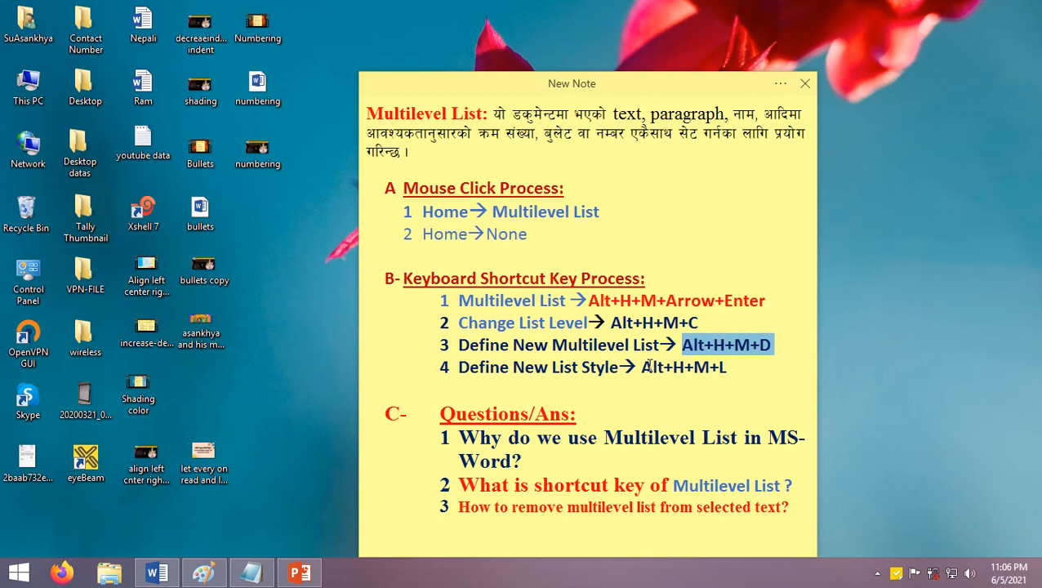
pyautogui.moveTo(648, 367); pyautogui.dragTo(735, 369)
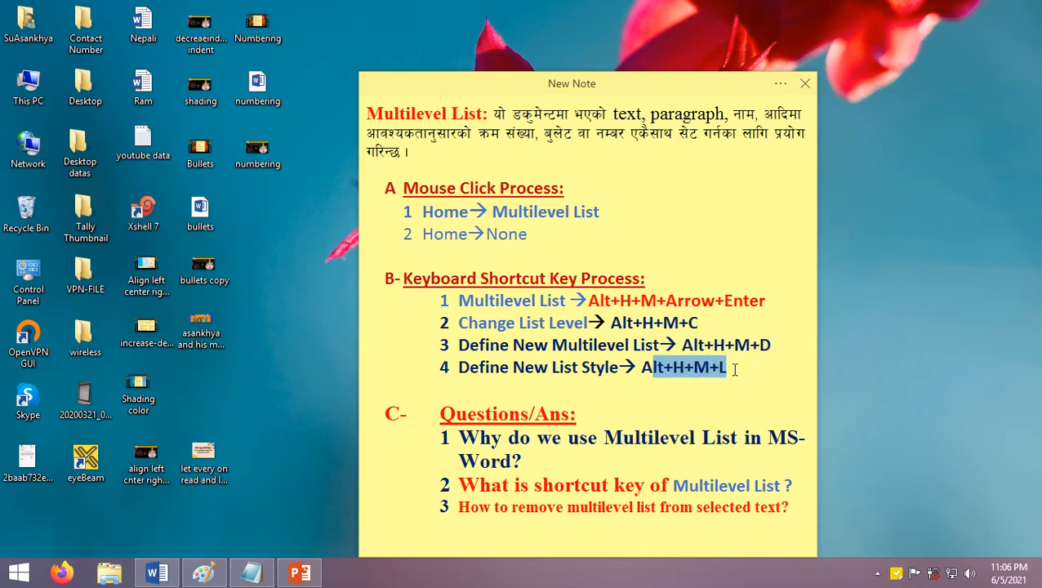
pyautogui.click(735, 369)
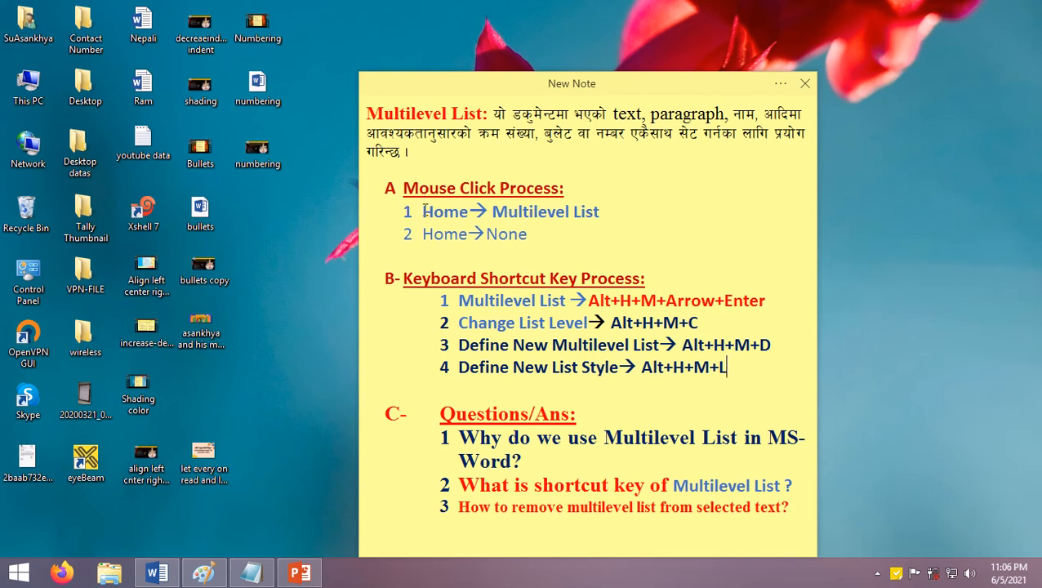
pyautogui.moveTo(422, 211); pyautogui.dragTo(629, 220)
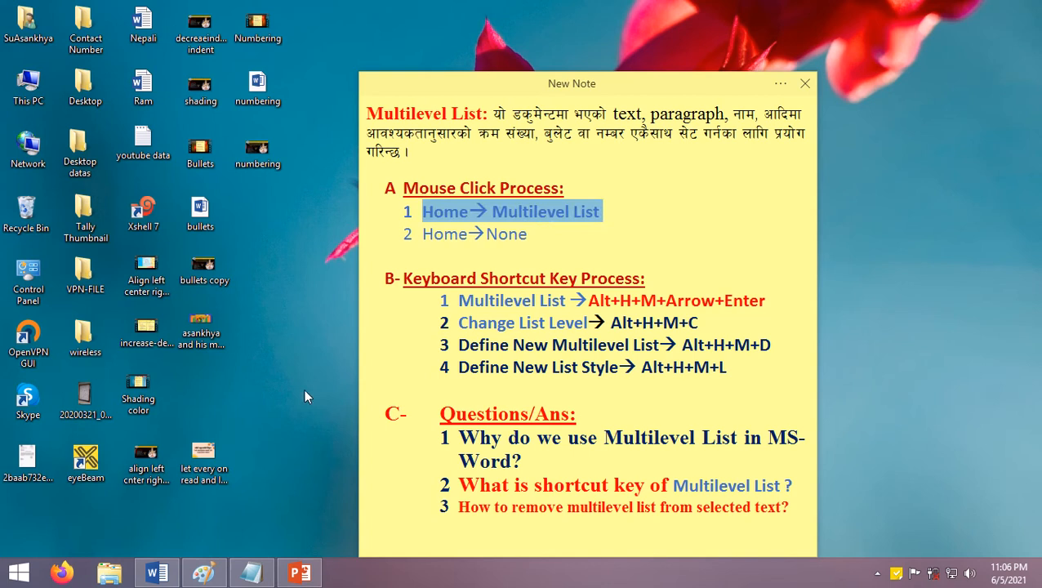
# Switch to Word and examine how the Students Name List numbers its title, class headings and student entries.
pyautogui.click(157, 572)
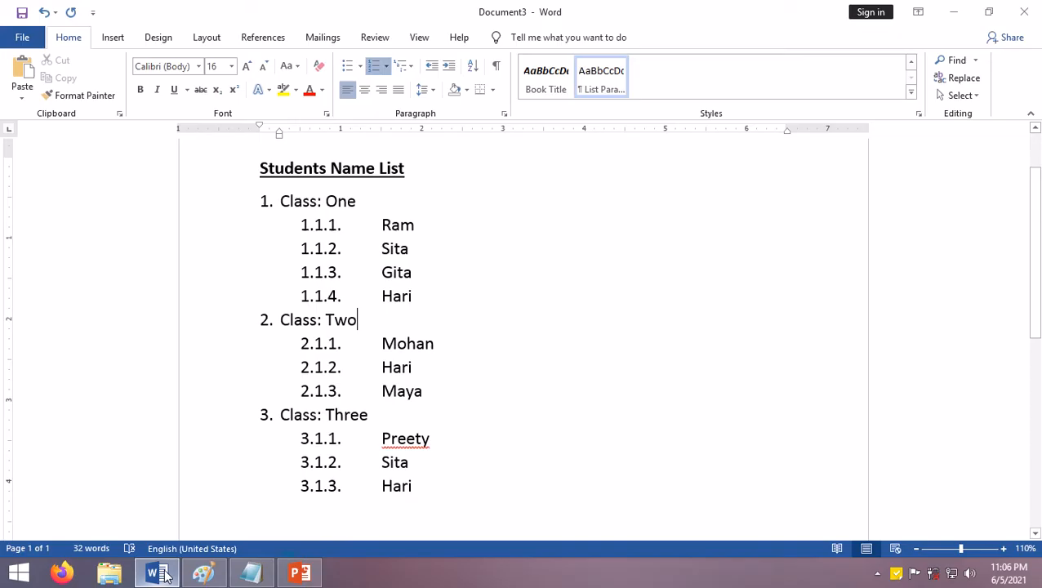
pyautogui.click(414, 226)
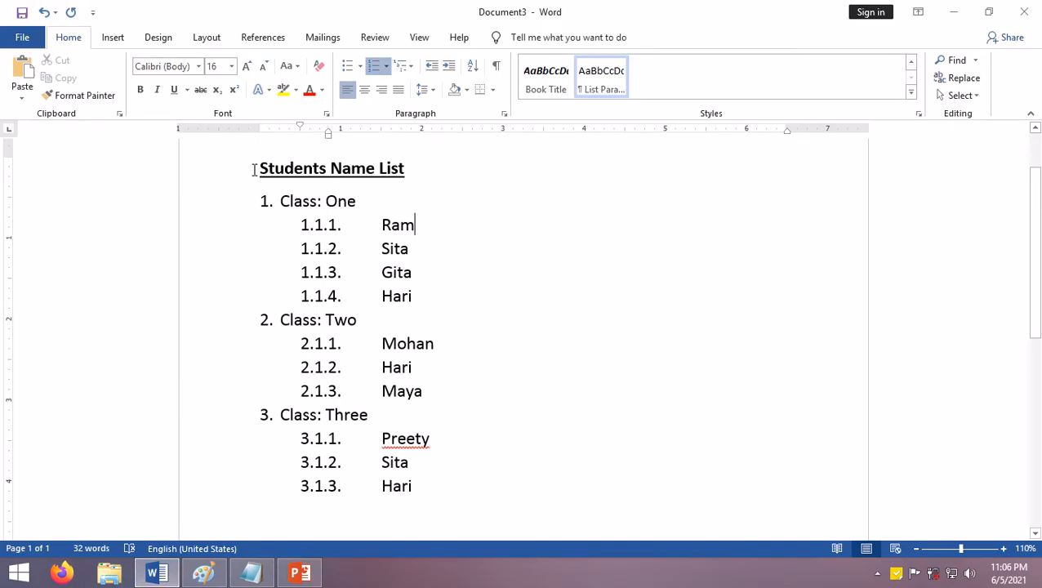
pyautogui.moveTo(255, 170); pyautogui.dragTo(447, 176)
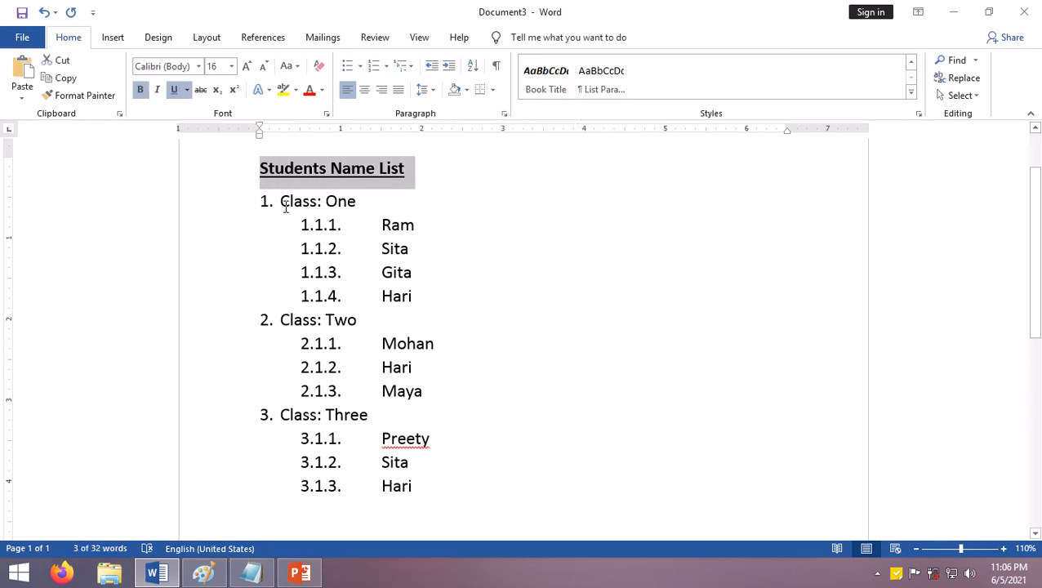
pyautogui.moveTo(285, 204); pyautogui.dragTo(360, 204)
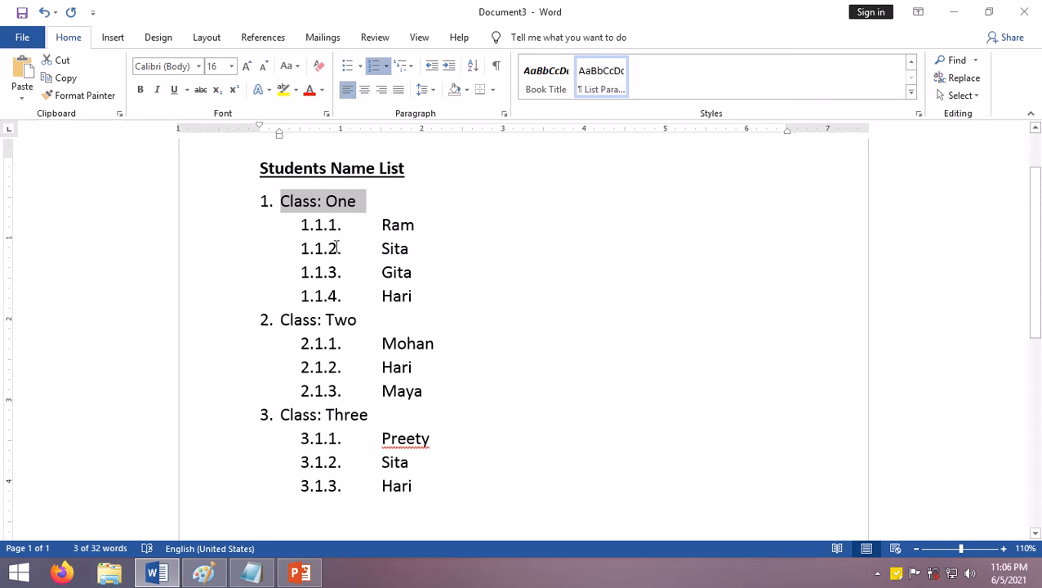
pyautogui.click(394, 344)
pyautogui.scroll(-1, 412, 366)
pyautogui.scroll(1, 412, 366)
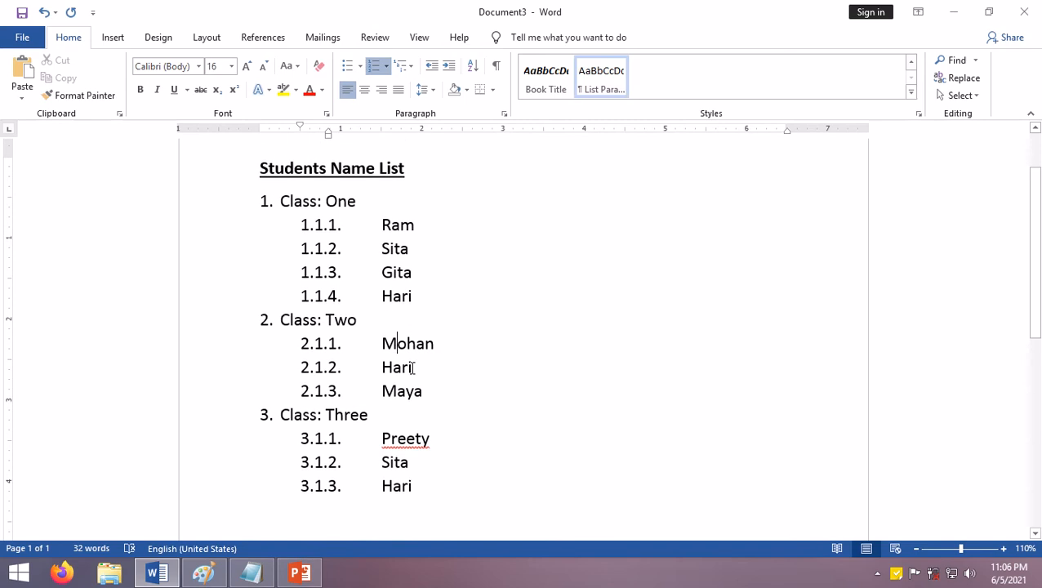
pyautogui.scroll(1, 411, 366)
pyautogui.scroll(-2, 412, 367)
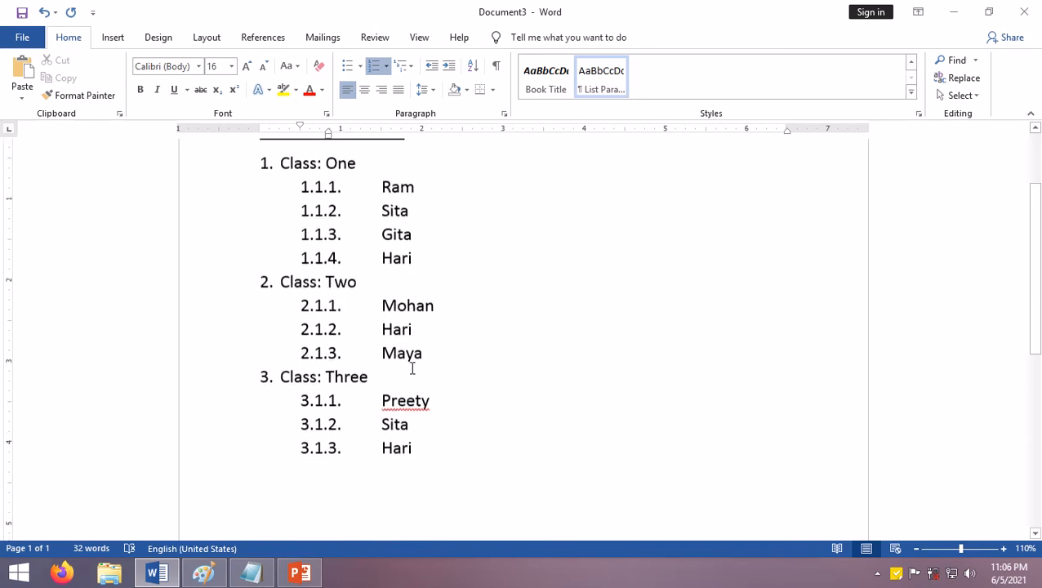
pyautogui.scroll(1, 430, 321)
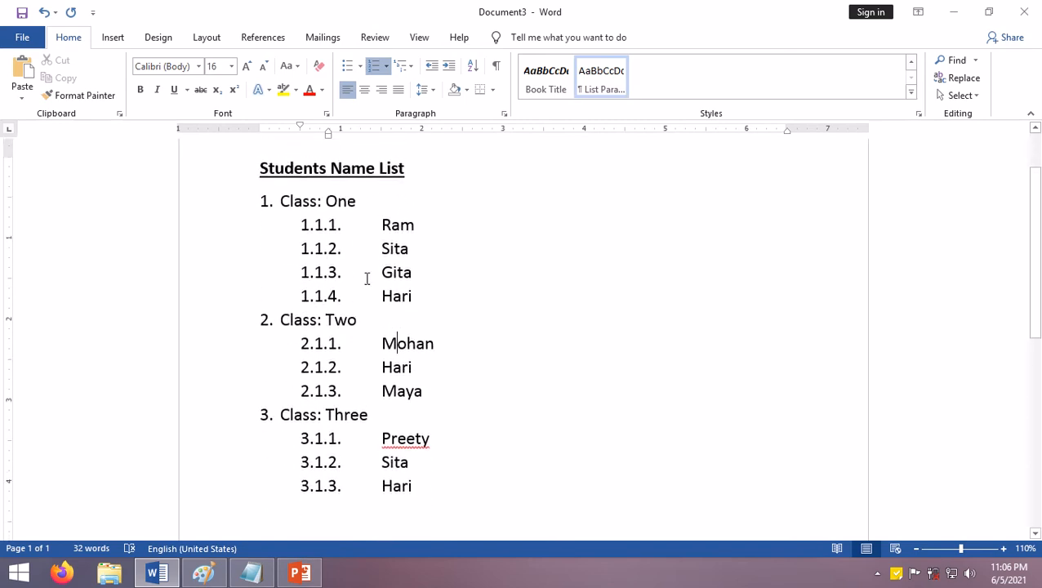
pyautogui.scroll(-1, 376, 465)
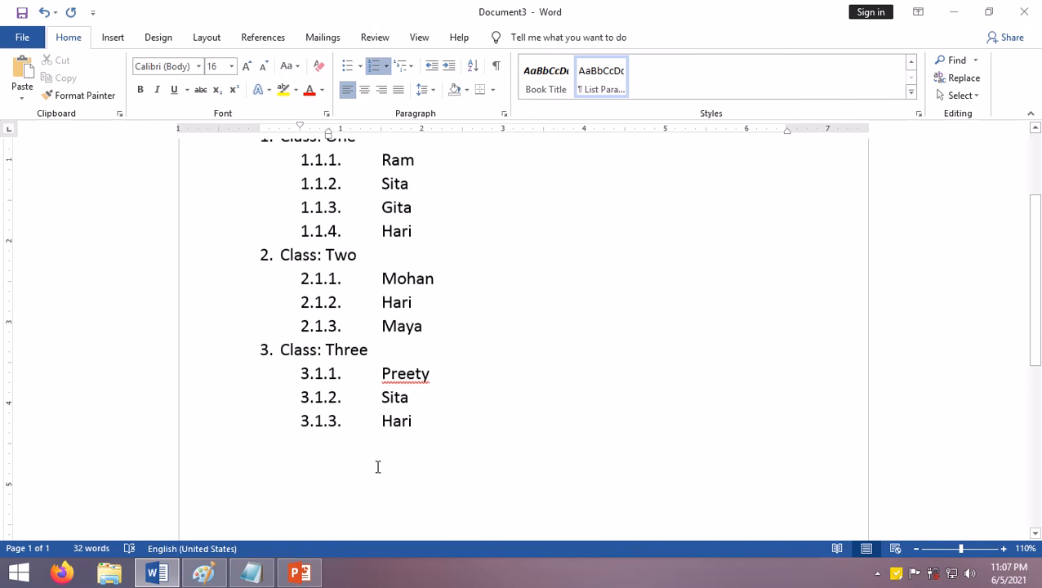
# End the numbered list after the last Class: Three entry and add several blank lines below it.
pyautogui.click(436, 411)
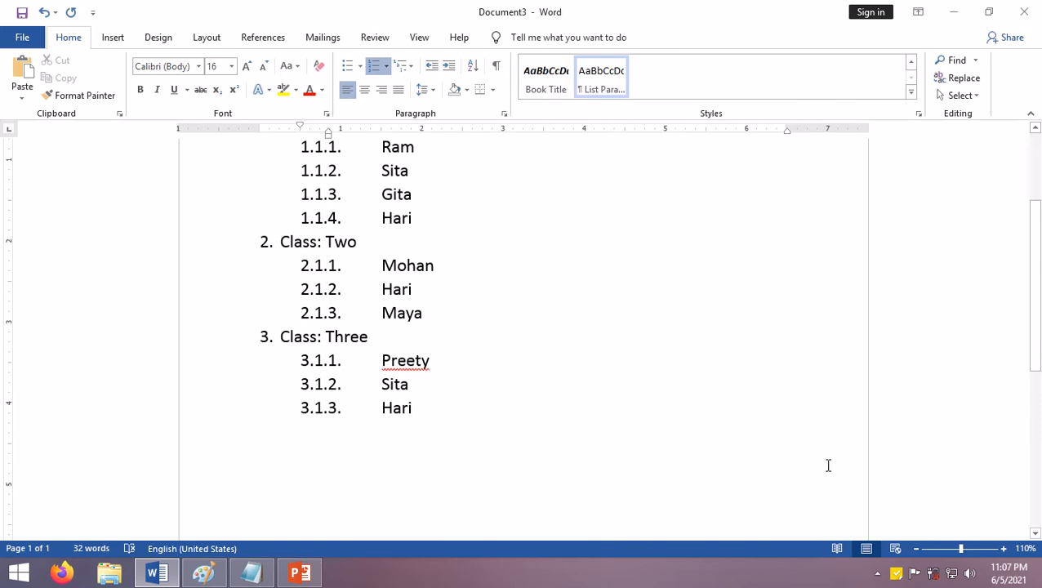
pyautogui.press('Return')
pyautogui.press('Return')
pyautogui.press('Return')
pyautogui.press('Return')
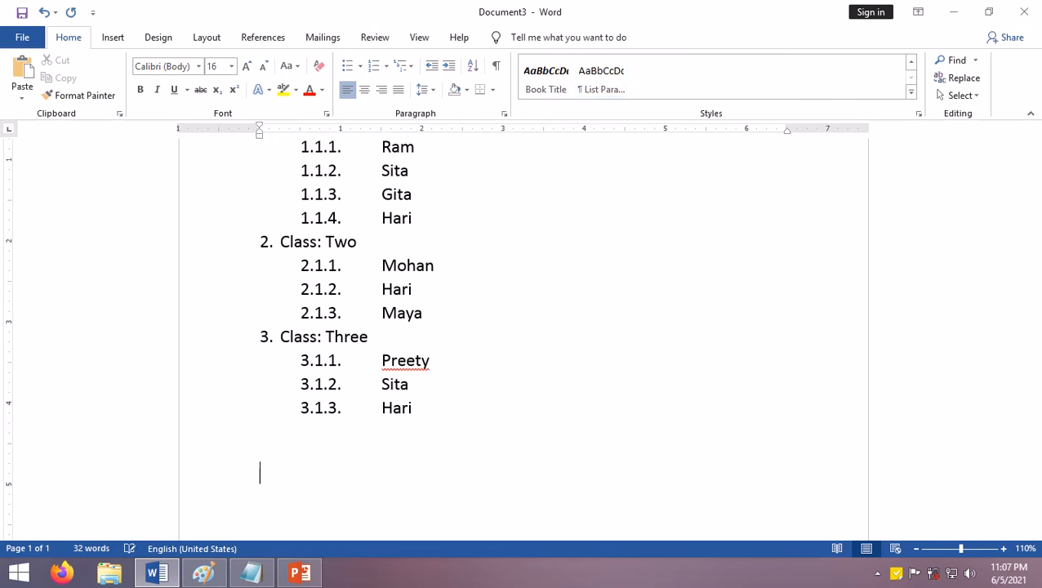
pyautogui.scroll(-3, 522, 490)
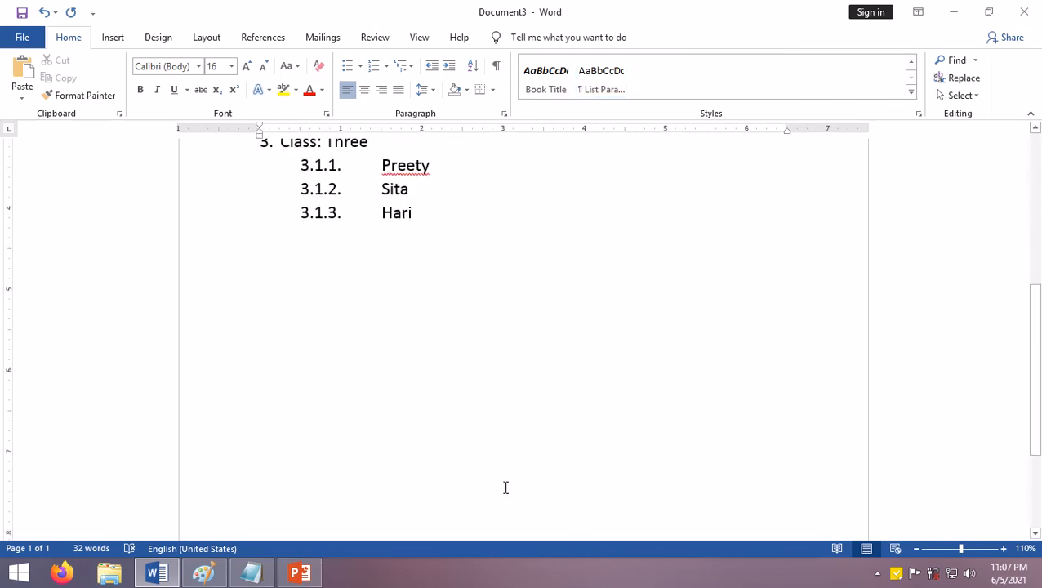
pyautogui.press('Return')
pyautogui.press('Return')
pyautogui.press('Return')
pyautogui.press('Return')
pyautogui.press('Return')
pyautogui.scroll(-3, 469, 449)
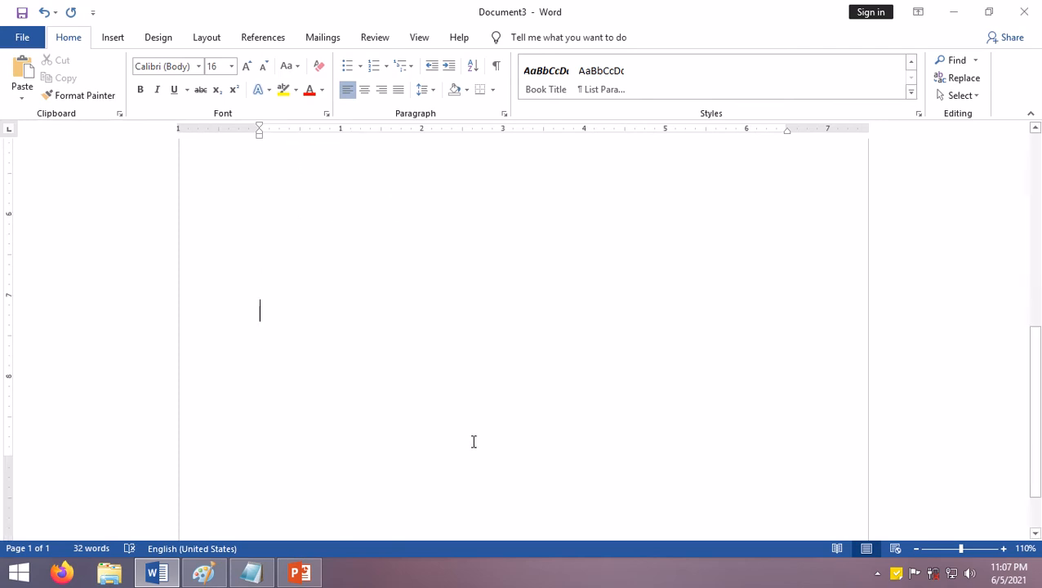
# Insert a page break below the blank lines to start a second page.
pyautogui.hotkey('ctrl', 'Return')
pyautogui.scroll(-4, 449, 424)
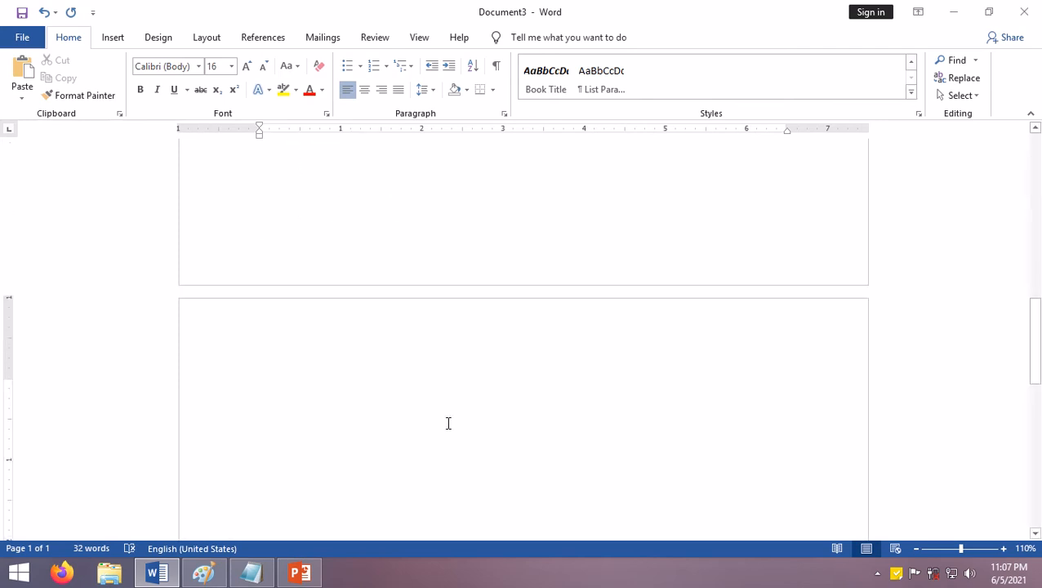
pyautogui.scroll(1, 389, 369)
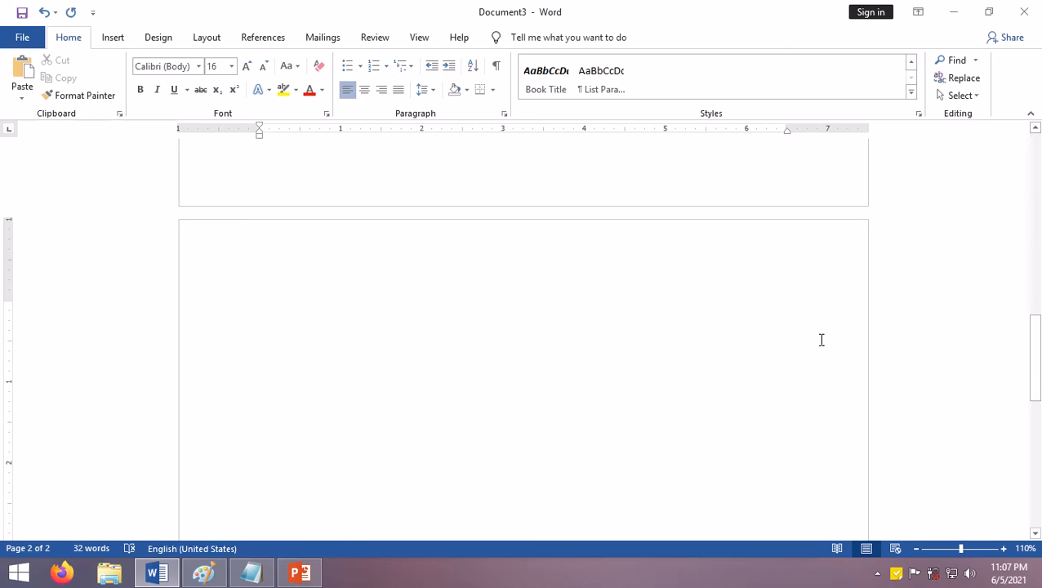
# Enter the title "Students Name List" on the new page, with "Class: One" on the line below.
pyautogui.write('Students')
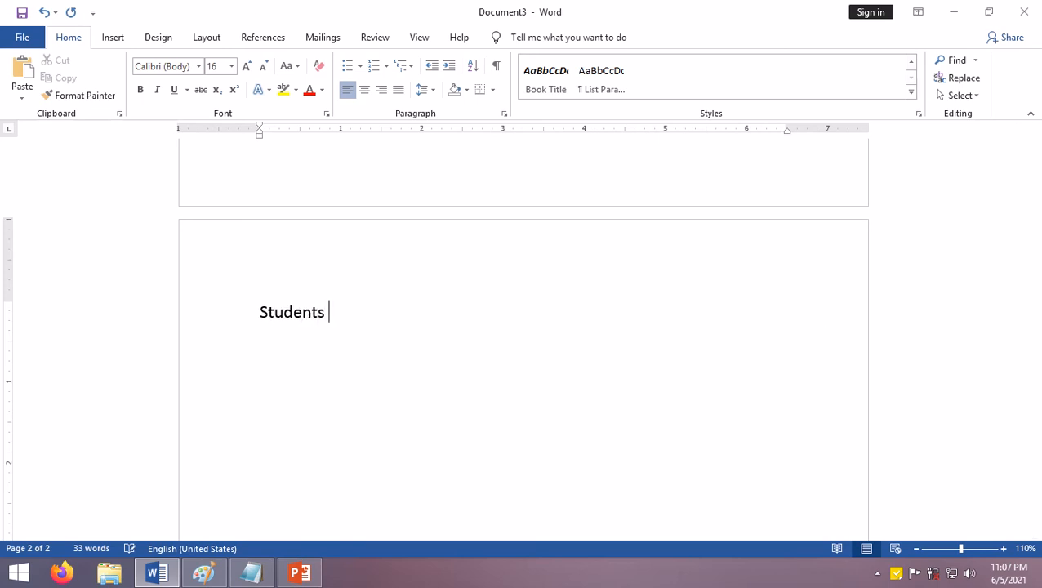
pyautogui.write(' Name Lis')
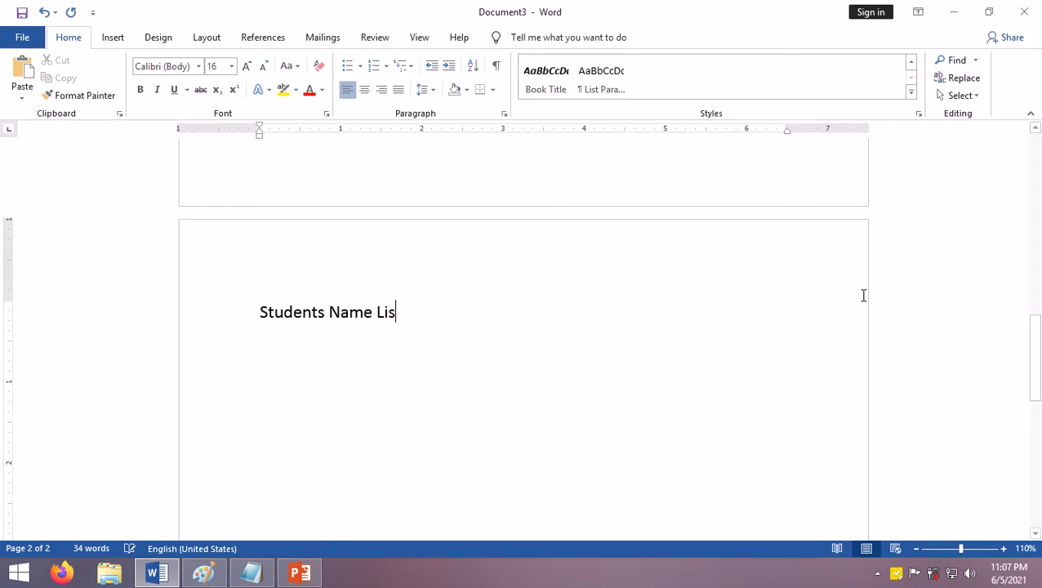
pyautogui.write('t')
pyautogui.press('Return')
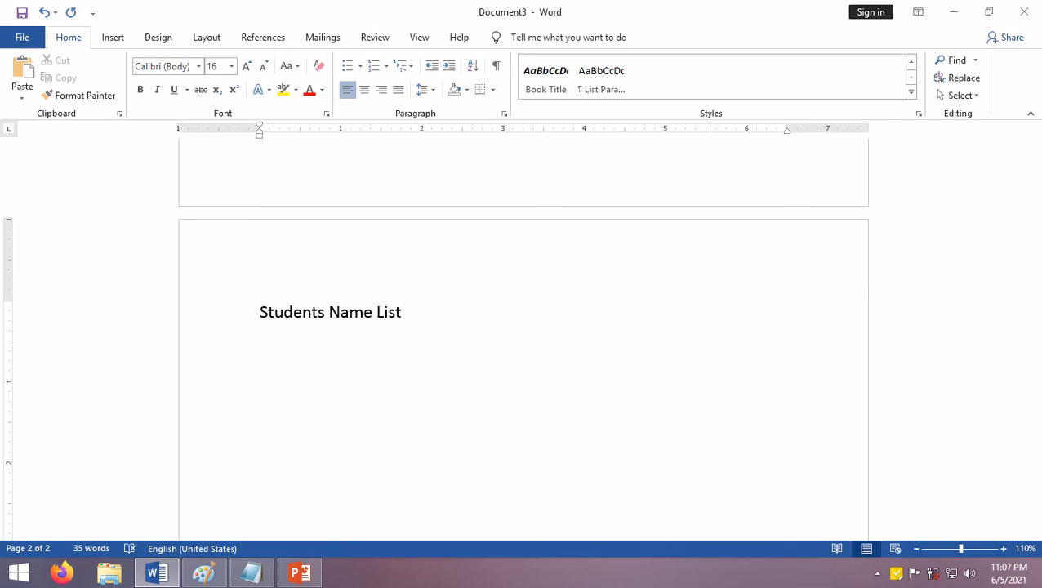
pyautogui.write('Class: One')
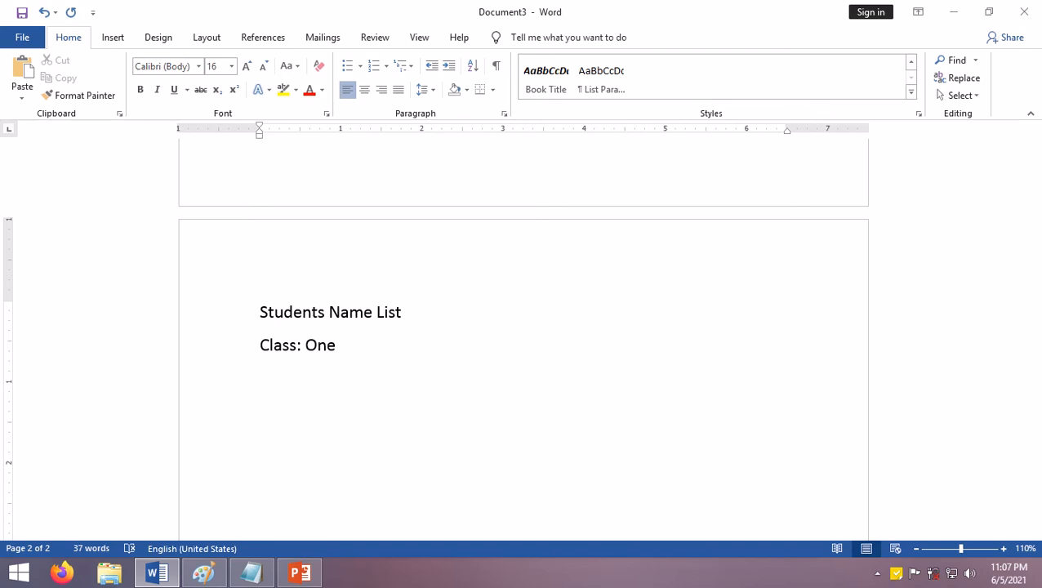
# Enter three indented student names on separate lines below the Class: One heading.
pyautogui.press('Tab')
pyautogui.write('Ram')
pyautogui.press('Return')
pyautogui.write('Shyam')
pyautogui.press('Return')
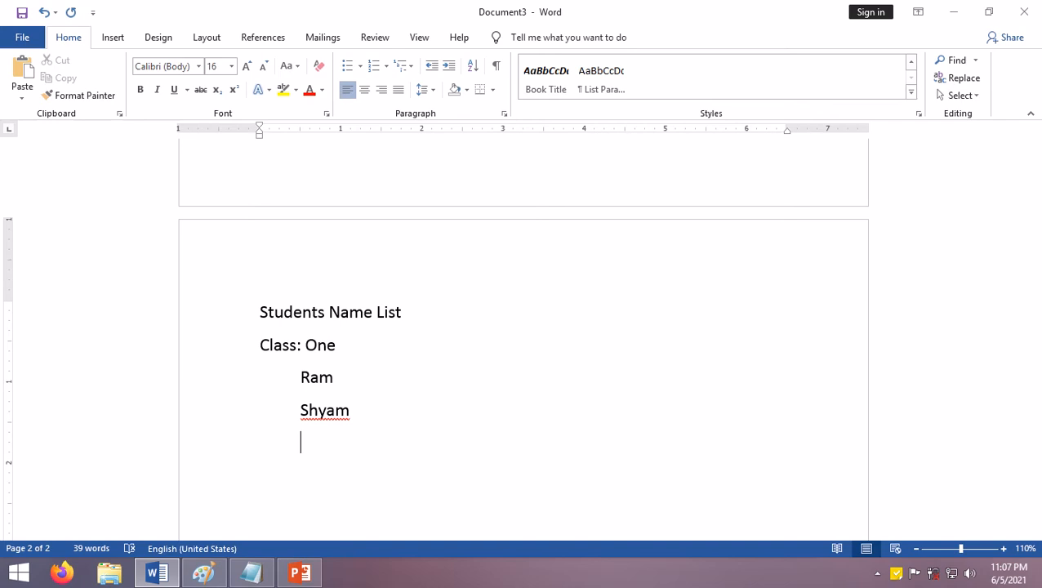
pyautogui.write('Sita')
pyautogui.press('Return')
# Add the heading "Class: Two" below the first group and enter three indented student names under it.
pyautogui.write('Class')
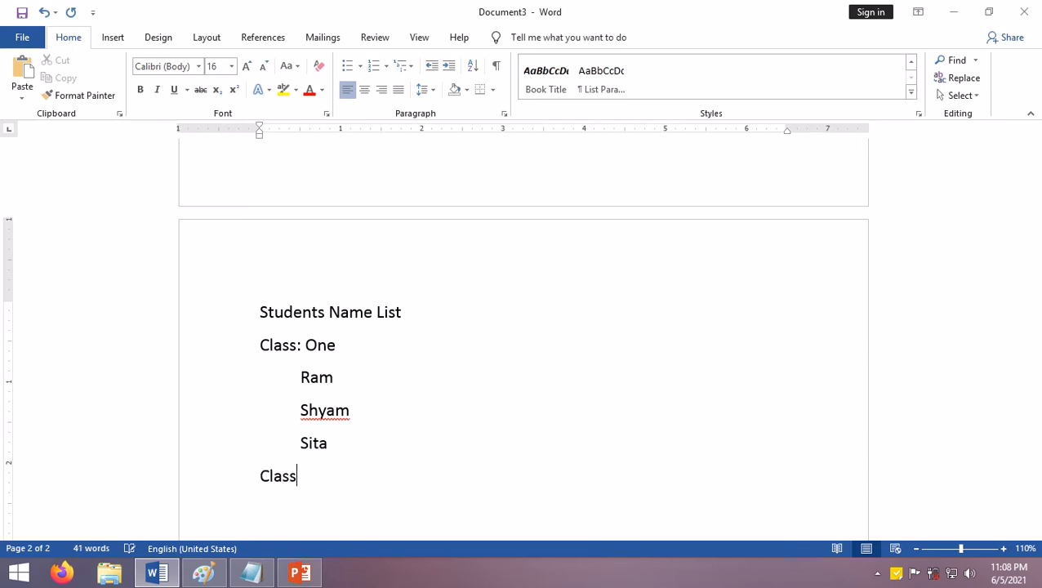
pyautogui.write(': Two')
pyautogui.press('Return')
pyautogui.scroll(-2, 771, 437)
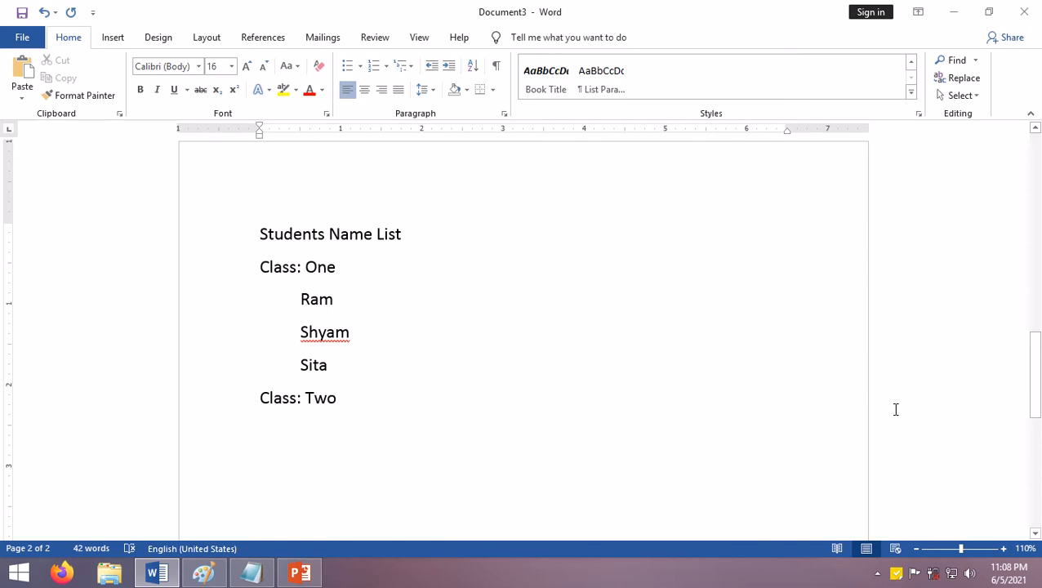
pyautogui.press('Tab')
pyautogui.write('Sita')
pyautogui.press('Return')
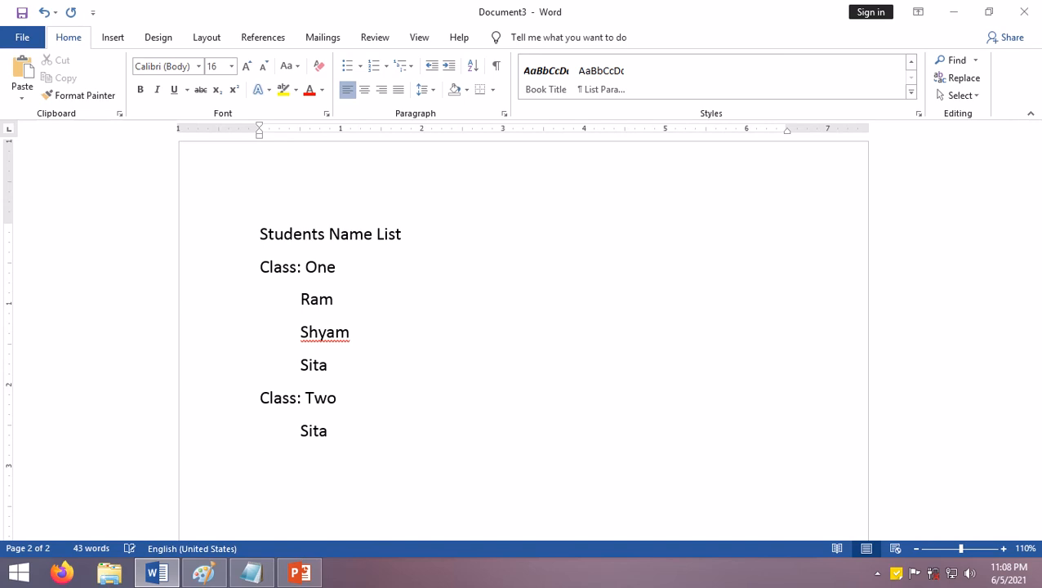
pyautogui.write('Gita')
pyautogui.write('Mira')
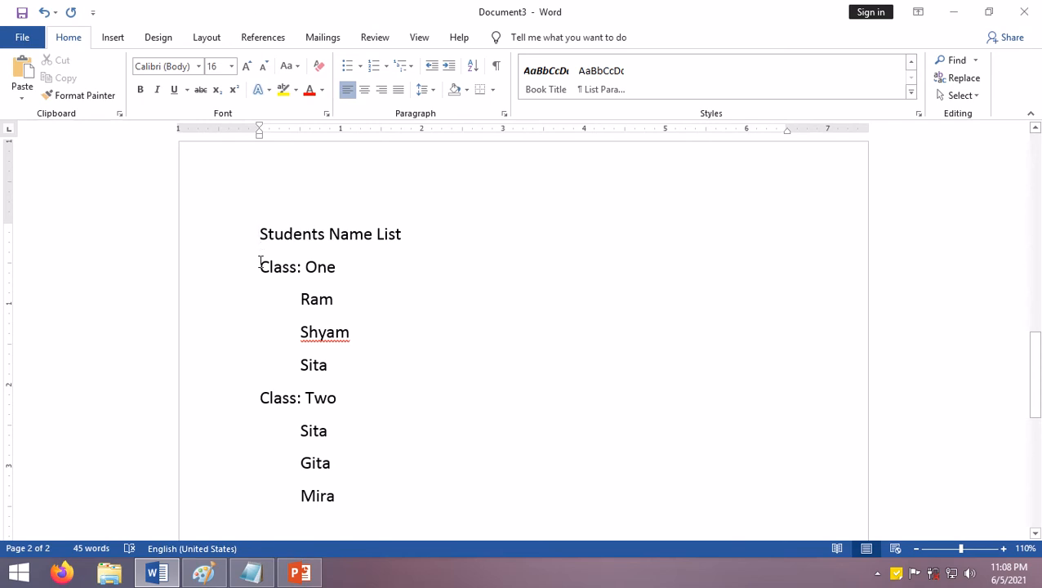
# Apply the 1., 1.1., 1.1.1. multilevel list format to both class headings and their student names.
pyautogui.moveTo(260, 268); pyautogui.dragTo(365, 495)
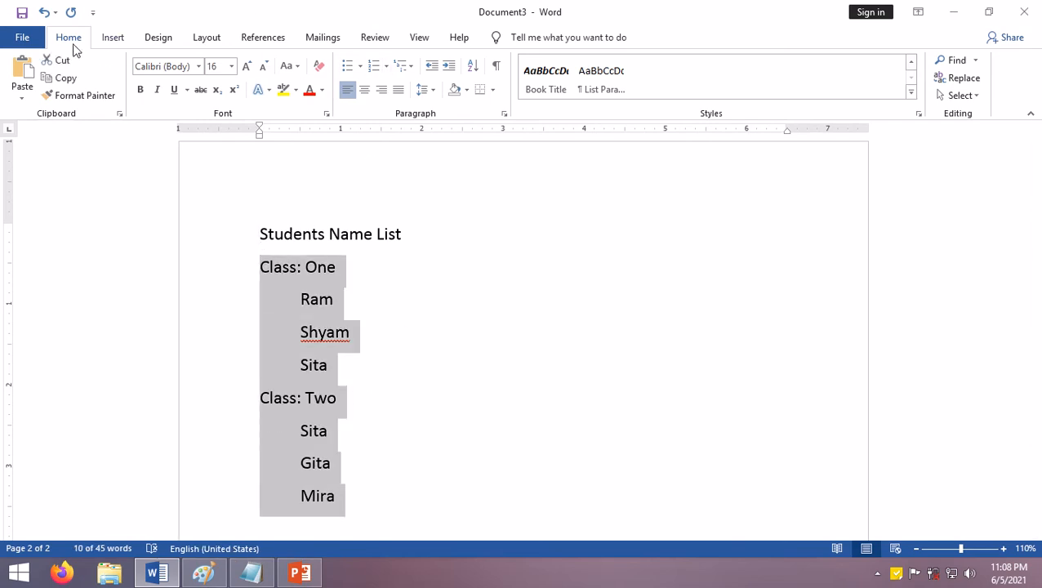
pyautogui.click(410, 71)
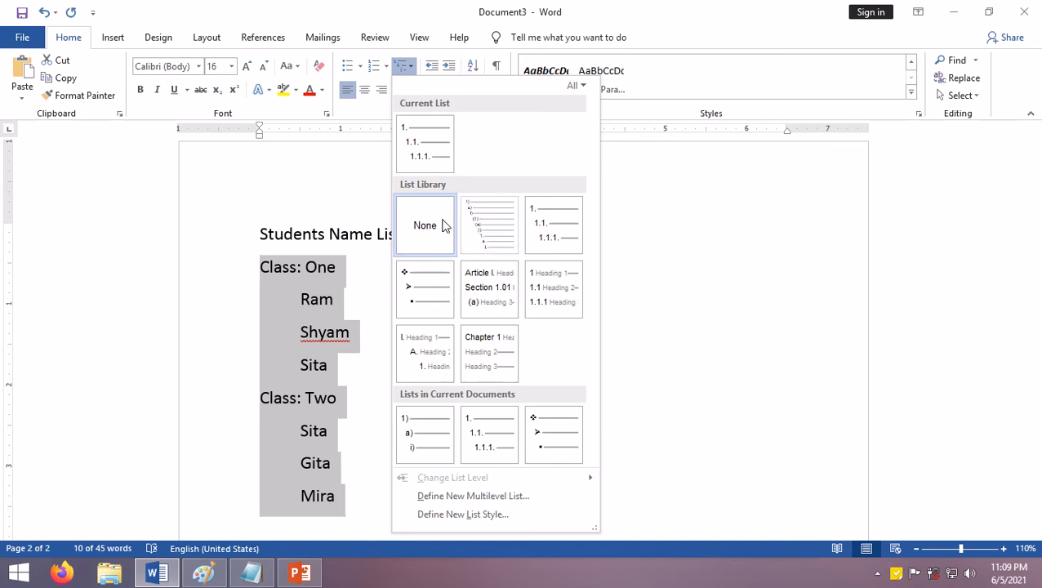
pyautogui.moveTo(535, 231)
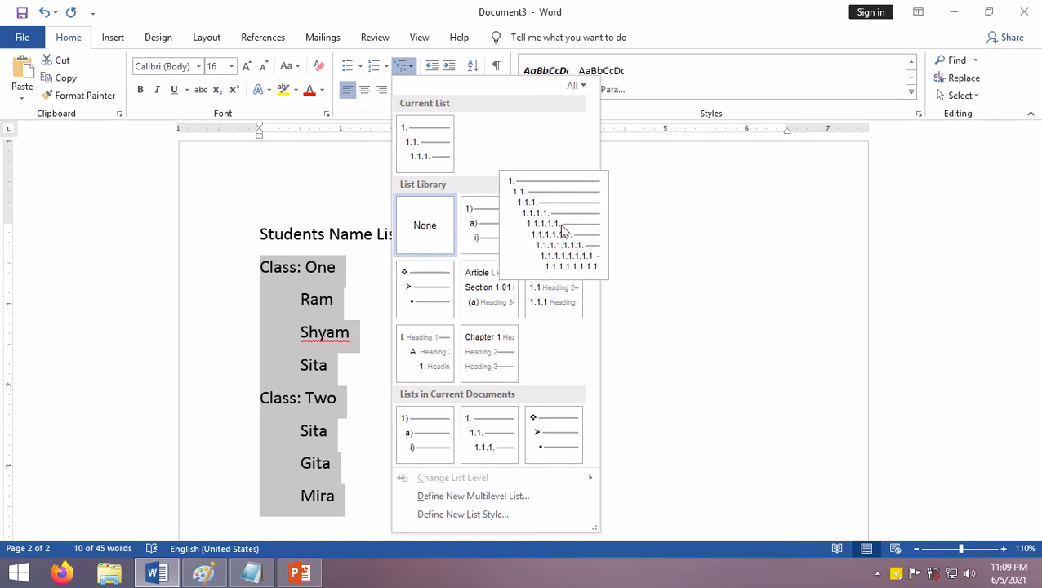
pyautogui.click(562, 231)
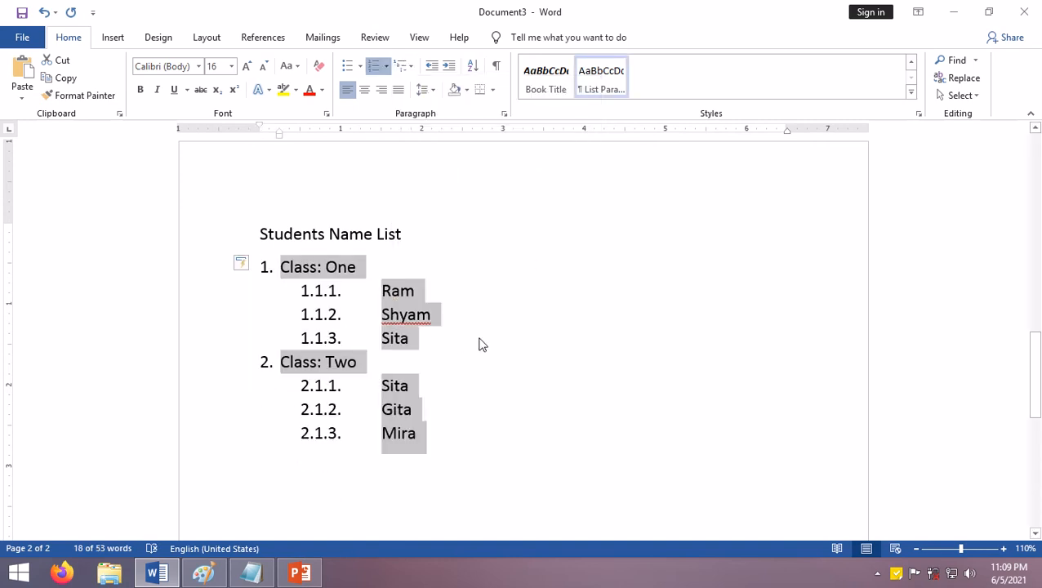
pyautogui.click(463, 424)
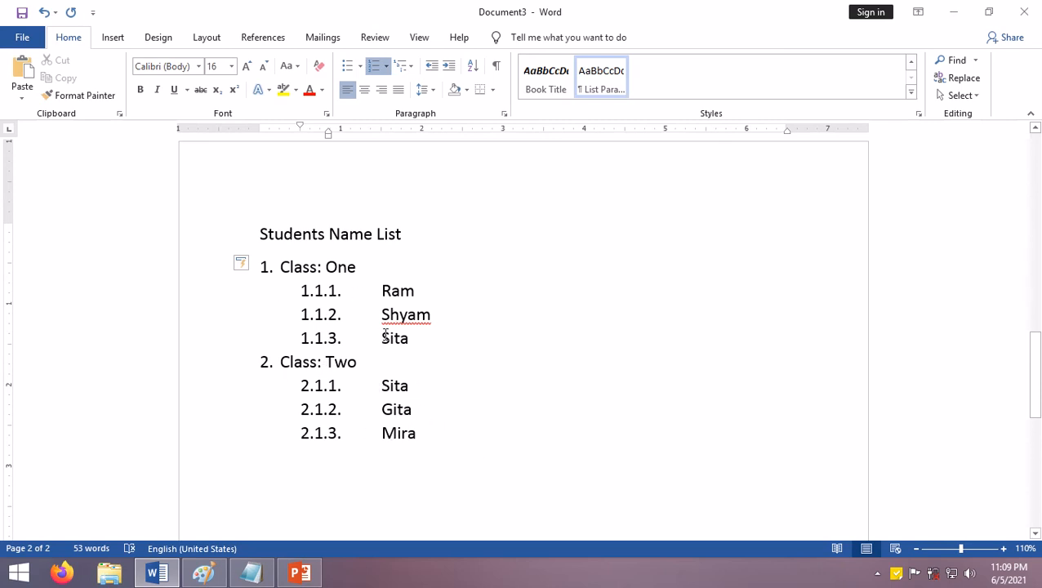
# Change the numbering of both classes and their students to the 1), a), i) multilevel list format.
pyautogui.click(417, 433)
pyautogui.moveTo(437, 442); pyautogui.dragTo(249, 268)
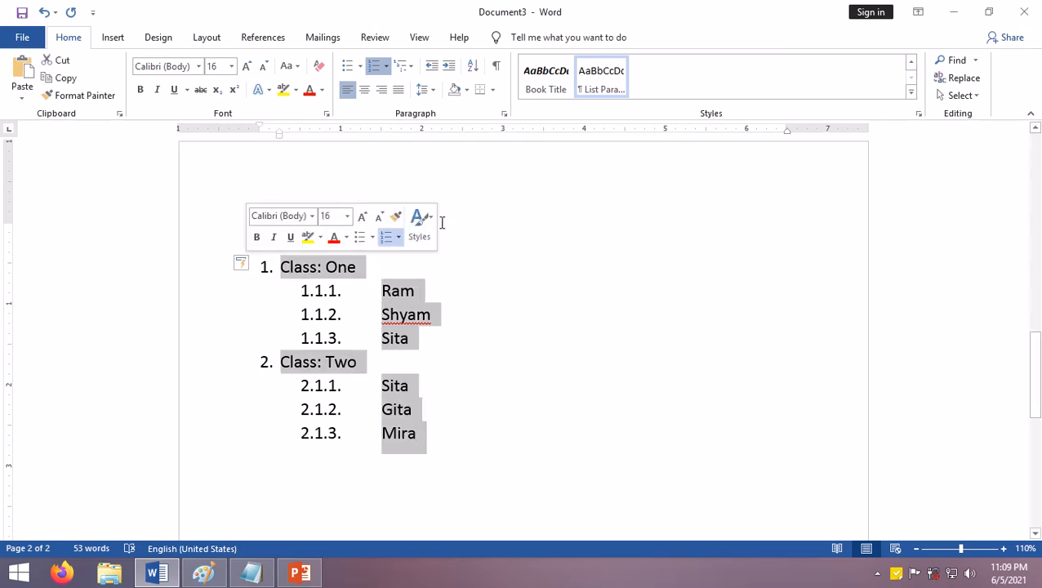
pyautogui.click(412, 69)
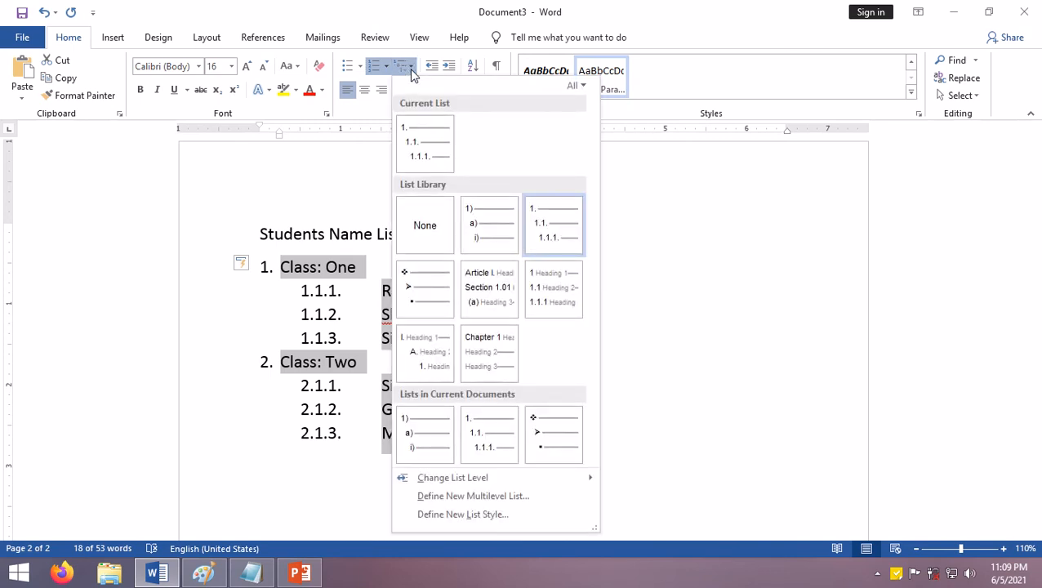
pyautogui.moveTo(475, 210)
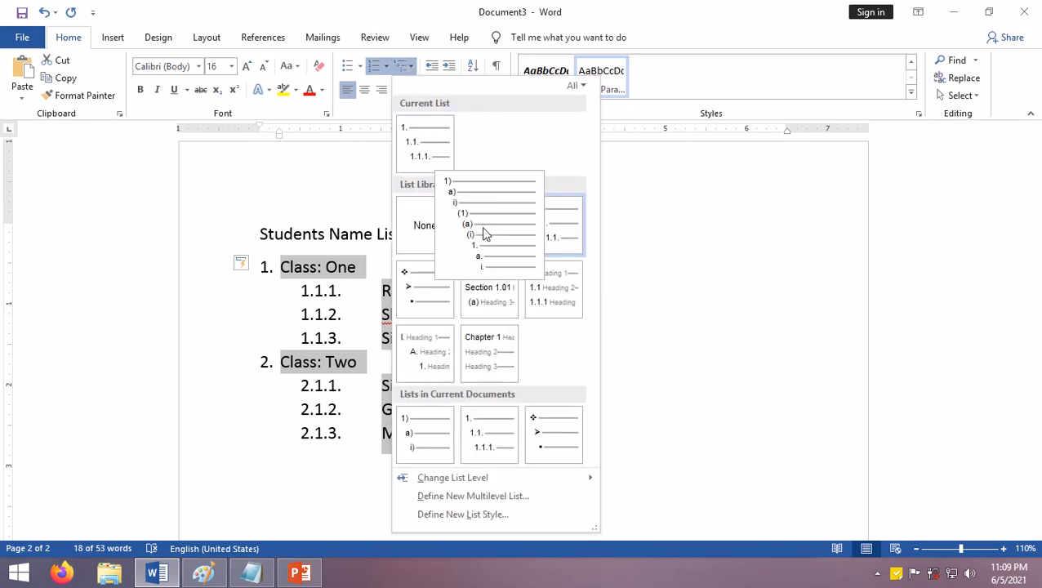
pyautogui.click(485, 236)
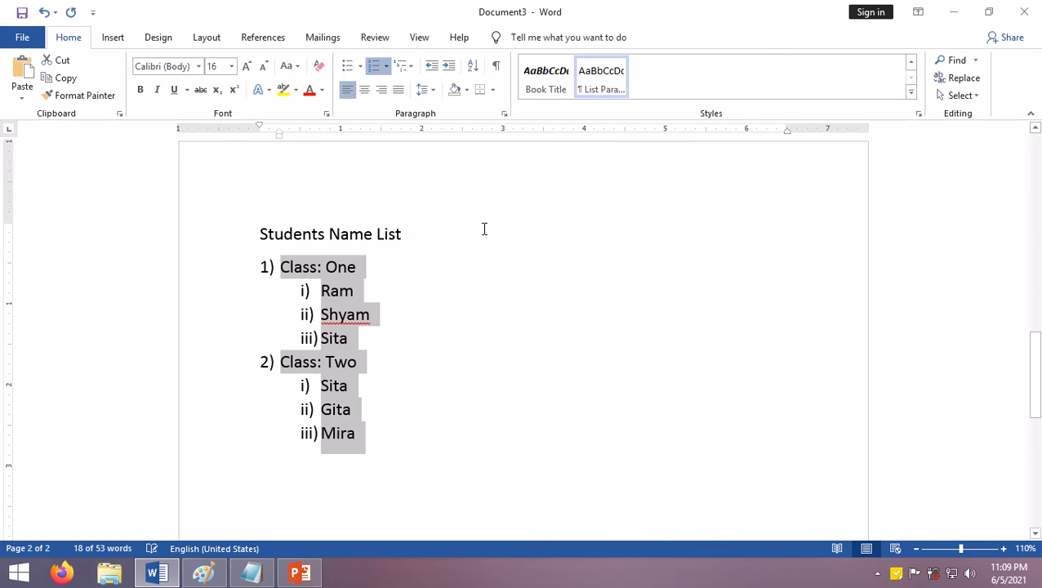
pyautogui.click(413, 372)
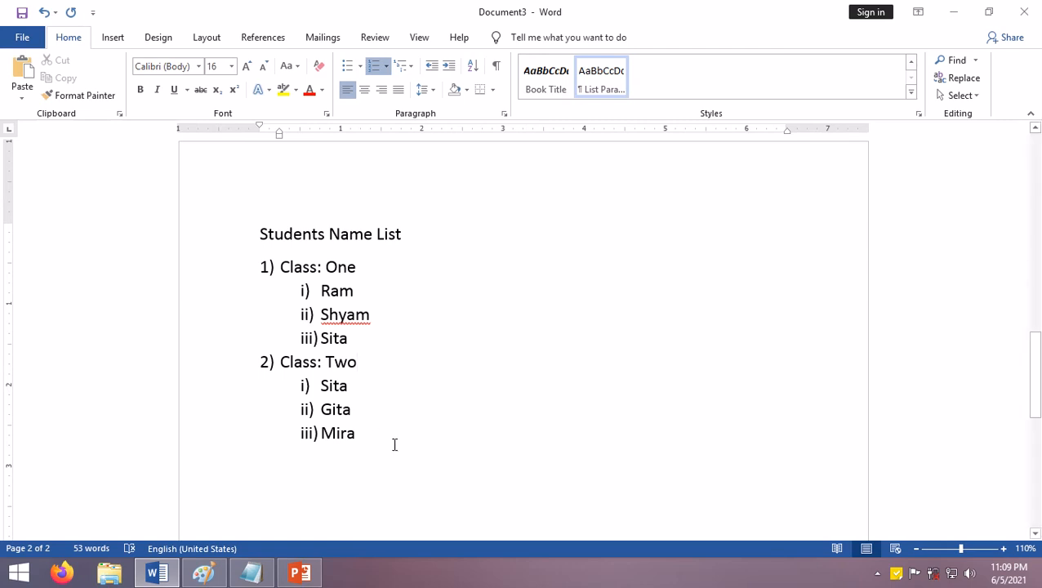
# Switch both classes and their students to the multilevel list format with diamond, arrow and dot bullets.
pyautogui.moveTo(393, 442); pyautogui.dragTo(241, 258)
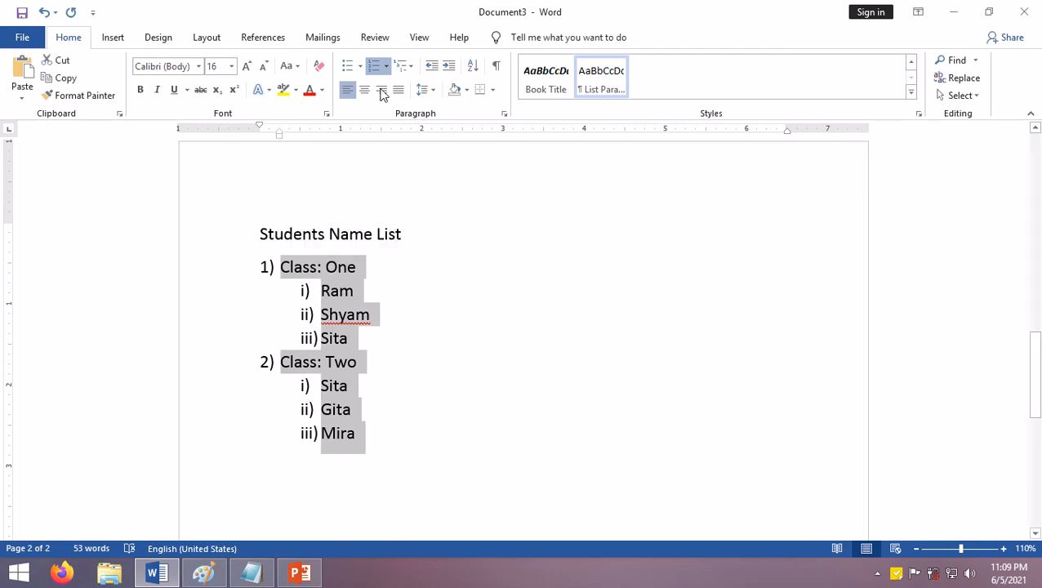
pyautogui.click(411, 67)
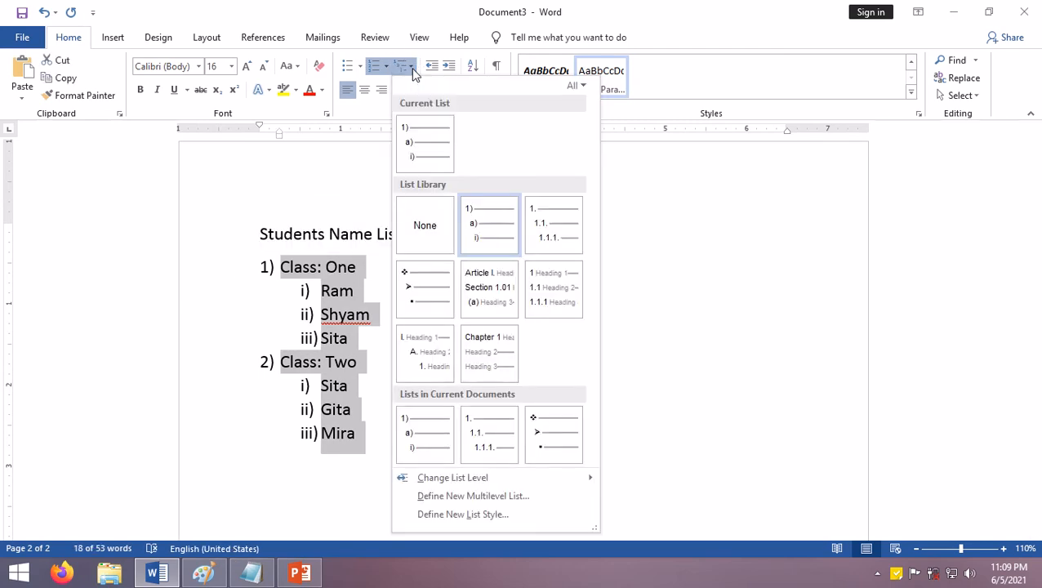
pyautogui.click(421, 295)
pyautogui.click(276, 343)
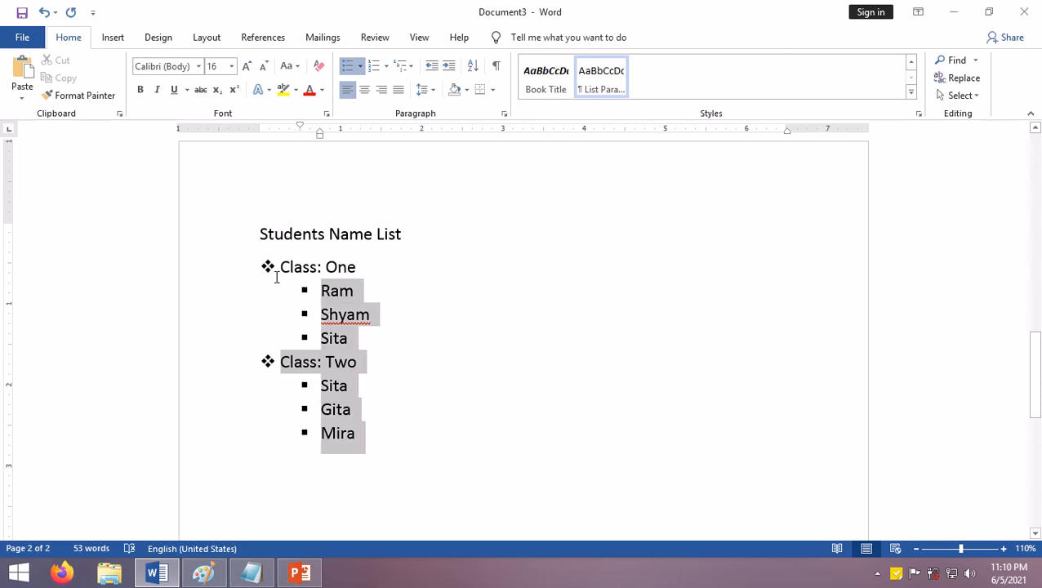
pyautogui.moveTo(398, 438); pyautogui.dragTo(278, 268)
pyautogui.click(438, 332)
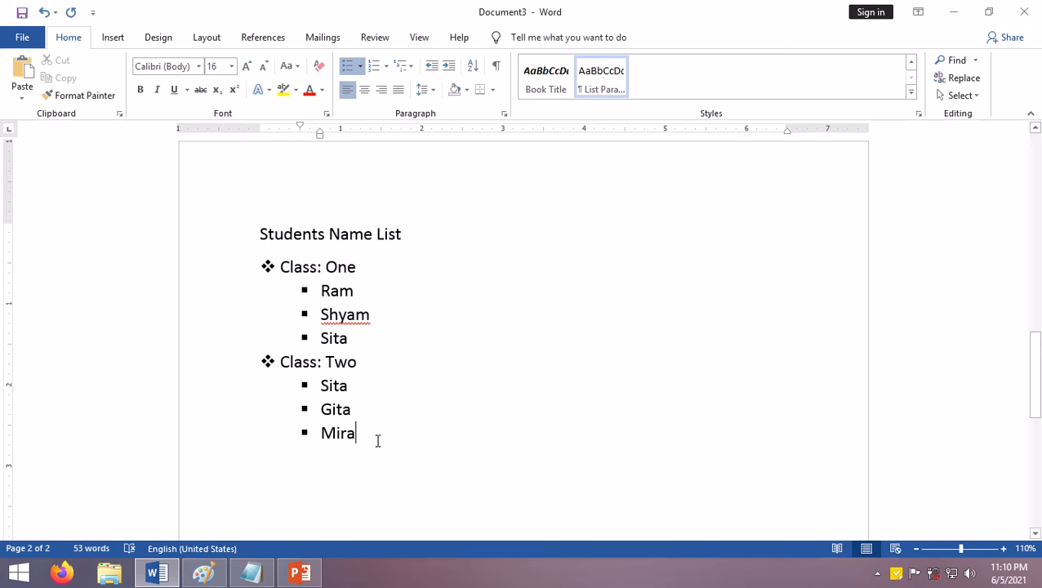
# Copy the bulleted list of both classes and paste it below the original, leaving a blank line between them.
pyautogui.moveTo(378, 441); pyautogui.dragTo(282, 265)
pyautogui.hotkey('ctrl', 'c')
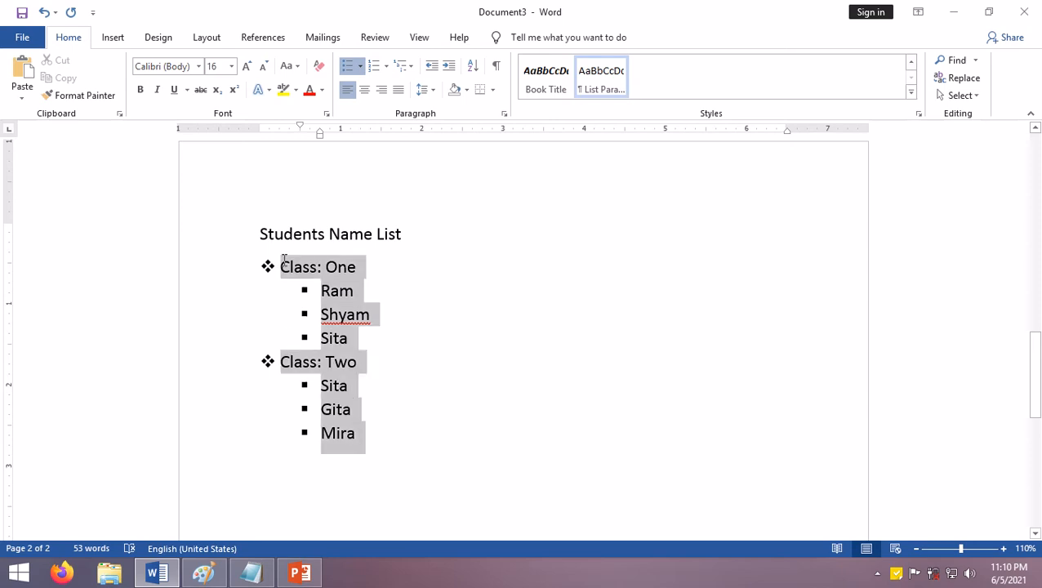
pyautogui.scroll(-2, 398, 417)
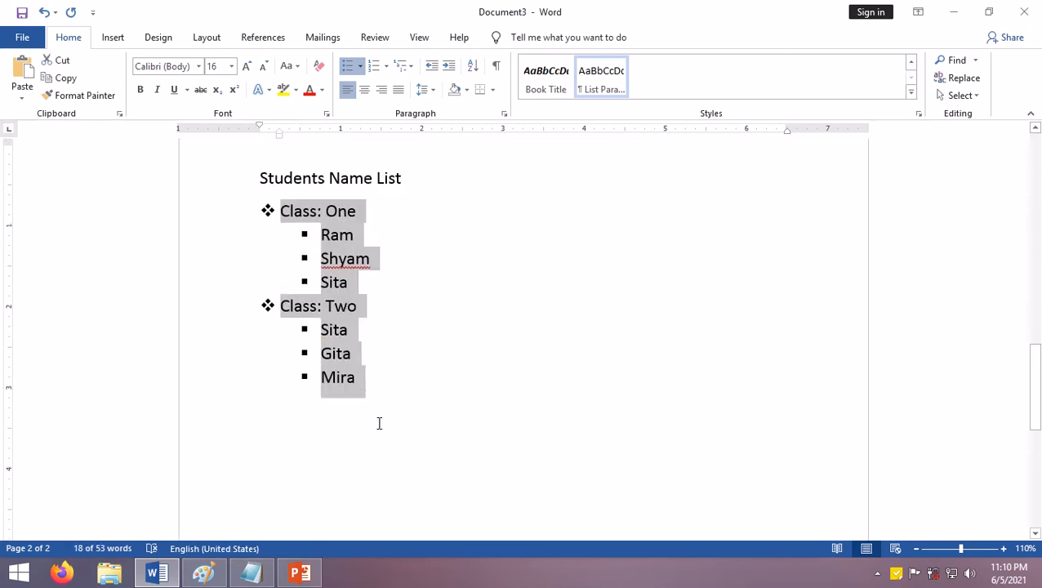
pyautogui.click(535, 395)
pyautogui.press('Return')
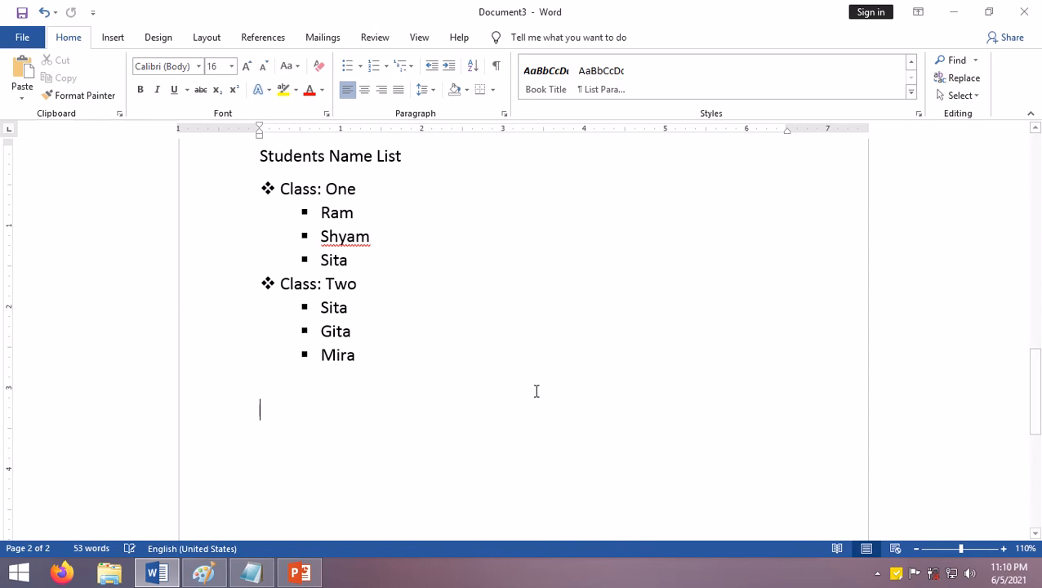
pyautogui.hotkey('ctrl', 'v')
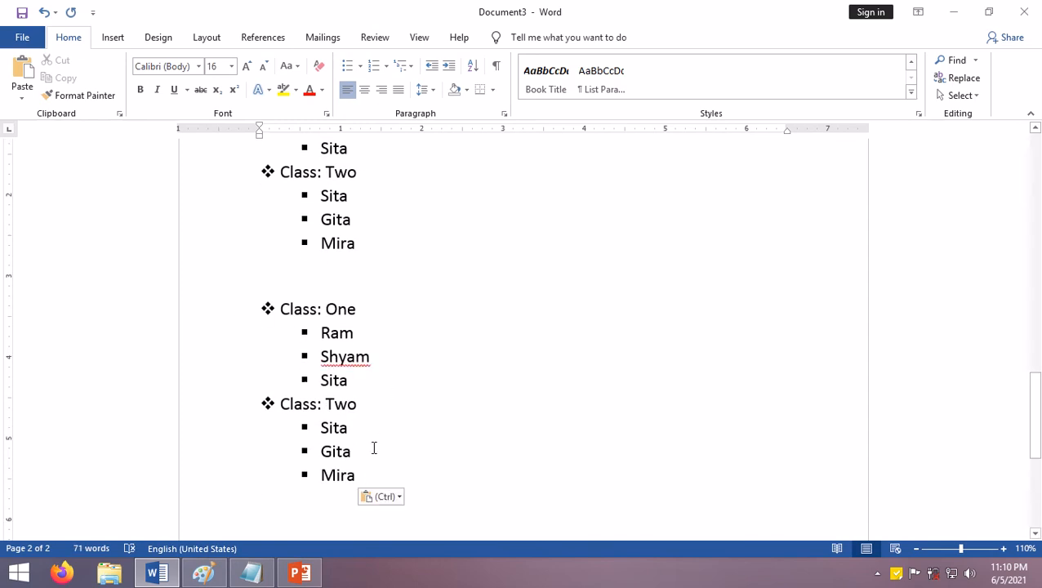
# Remove the multilevel list format from the pasted copy of the class list by setting it to None.
pyautogui.moveTo(365, 479); pyautogui.dragTo(244, 305)
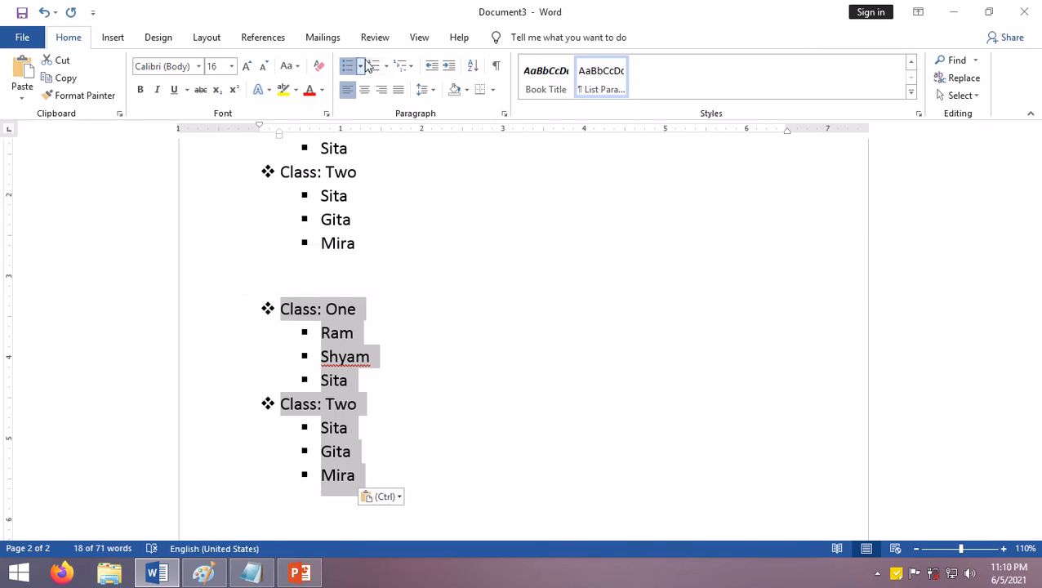
pyautogui.click(412, 71)
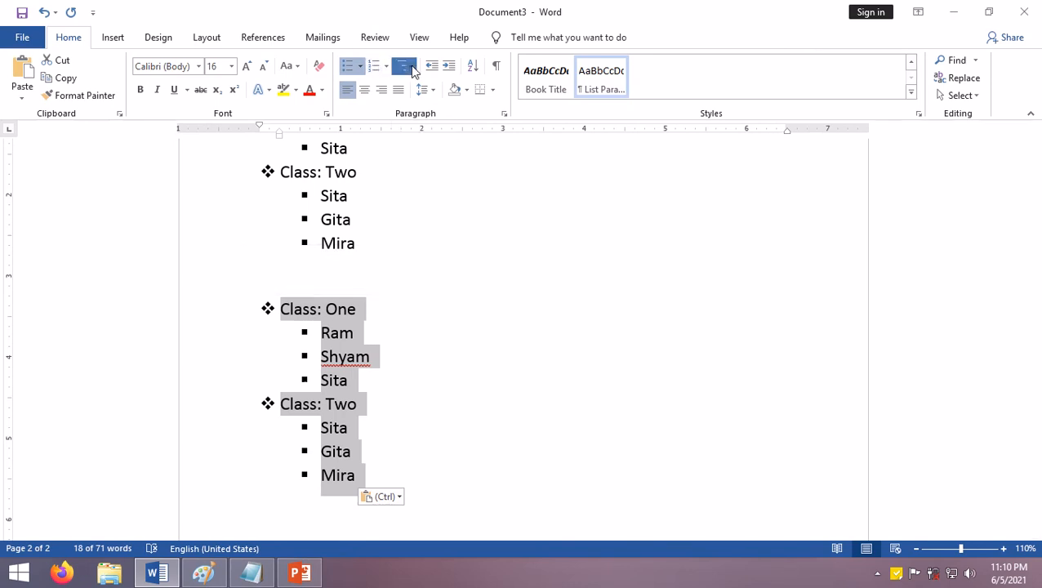
pyautogui.click(425, 225)
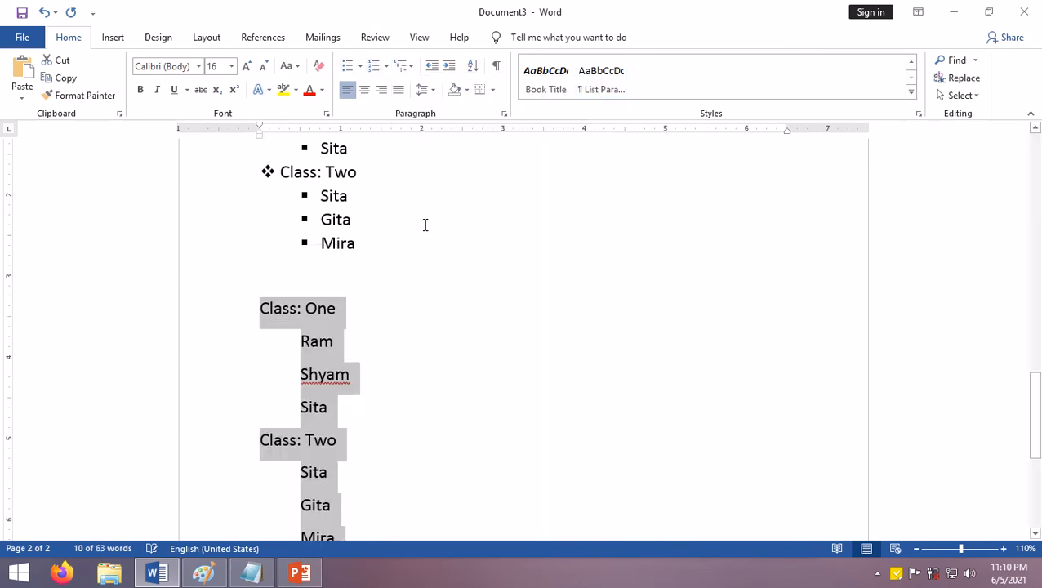
pyautogui.click(402, 388)
pyautogui.scroll(-2, 431, 373)
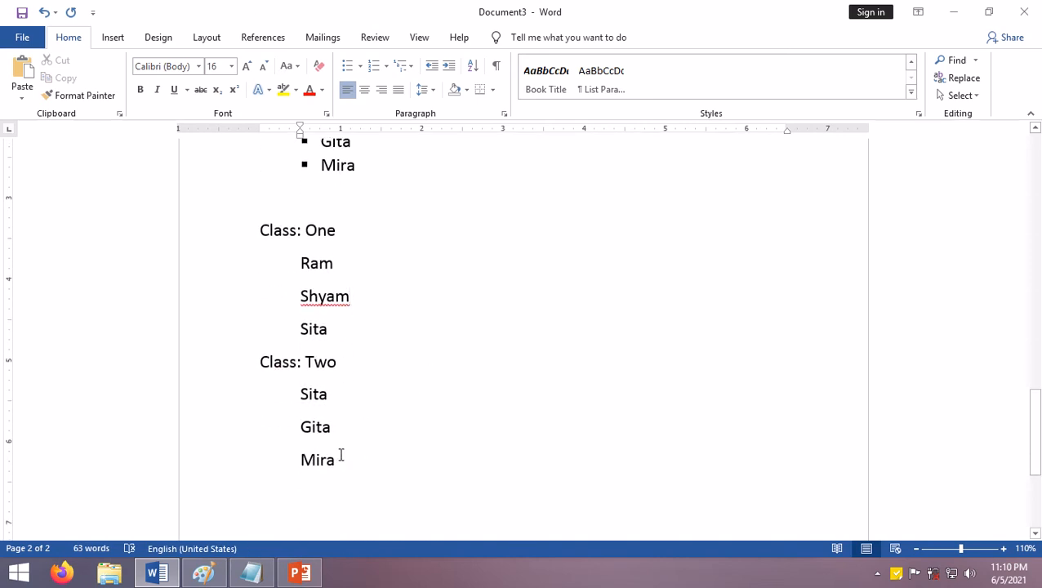
# Apply the 1 Heading 1, 1.1 Heading 2 multilevel list format to the copied class list.
pyautogui.moveTo(342, 456); pyautogui.dragTo(225, 223)
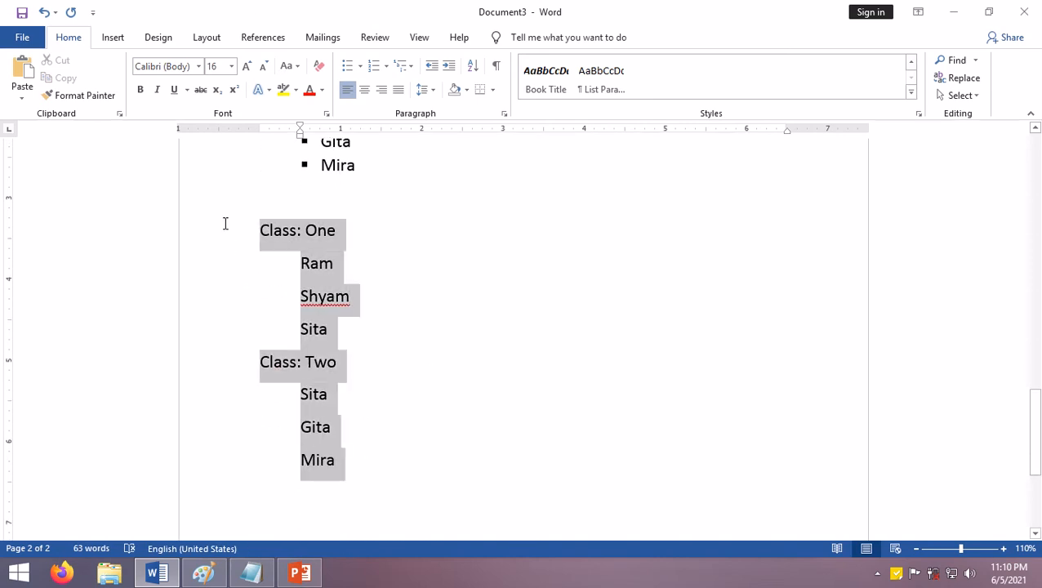
pyautogui.click(413, 67)
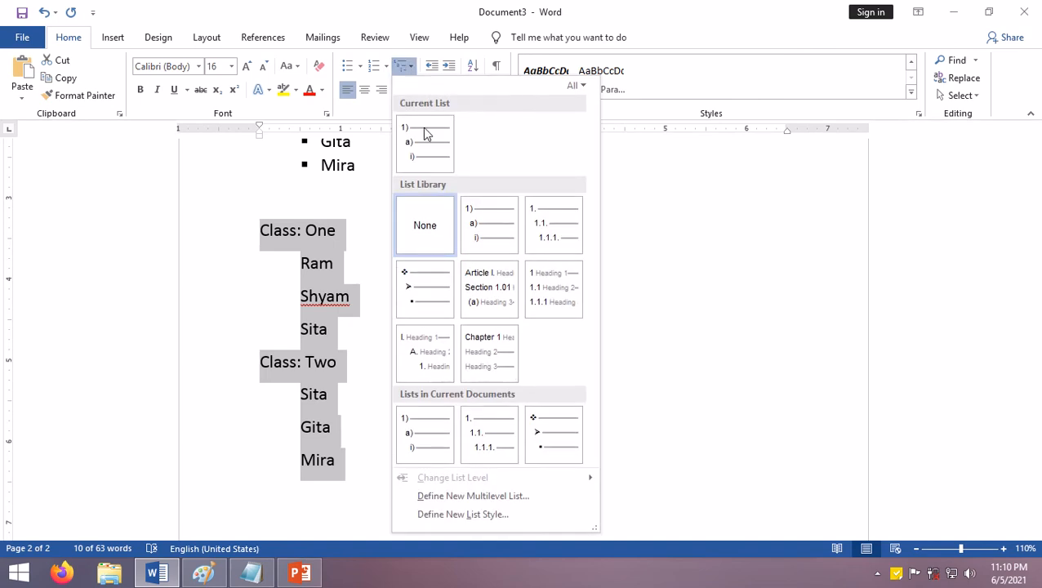
pyautogui.moveTo(541, 294)
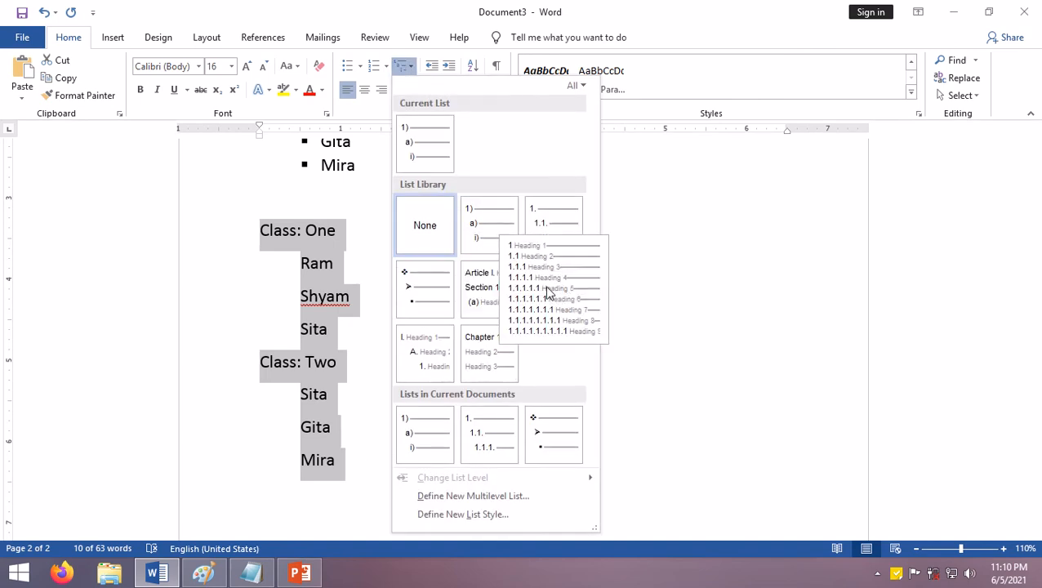
pyautogui.click(549, 293)
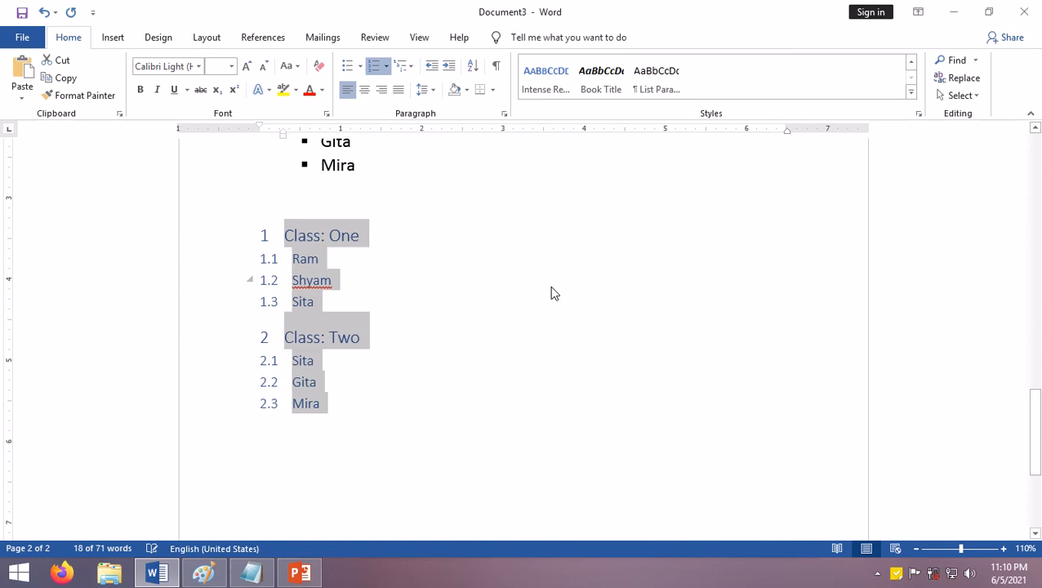
pyautogui.click(448, 312)
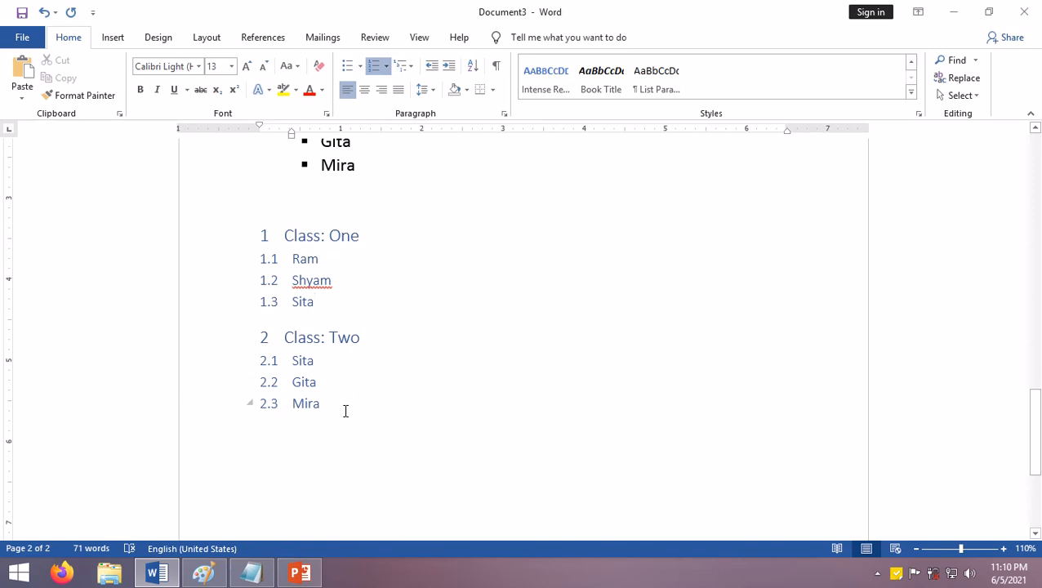
# Switch the copied class list to the I. Heading 1, A. Heading 2 multilevel list format.
pyautogui.moveTo(289, 382); pyautogui.dragTo(230, 230)
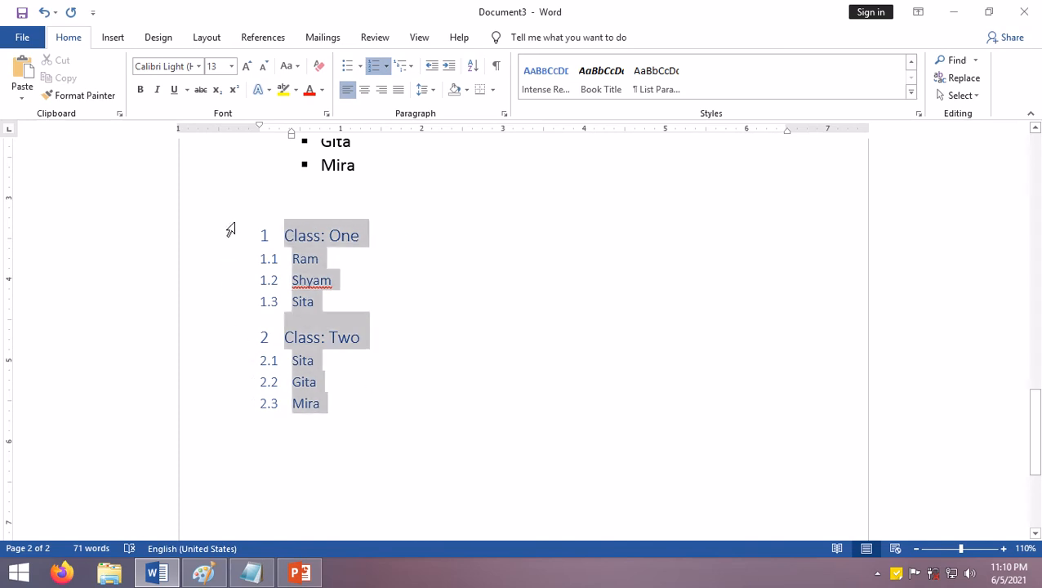
pyautogui.click(417, 72)
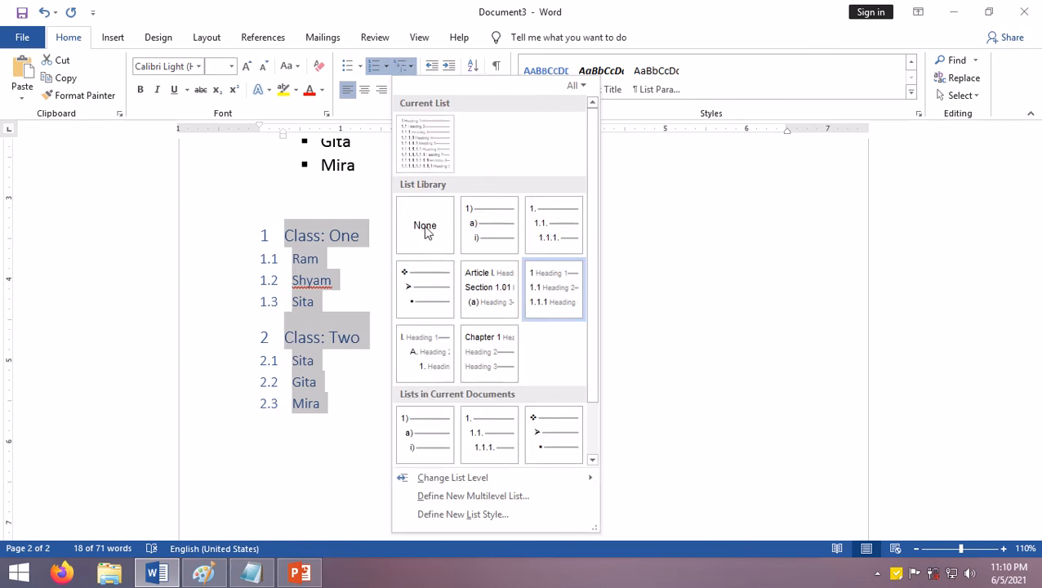
pyautogui.moveTo(427, 357)
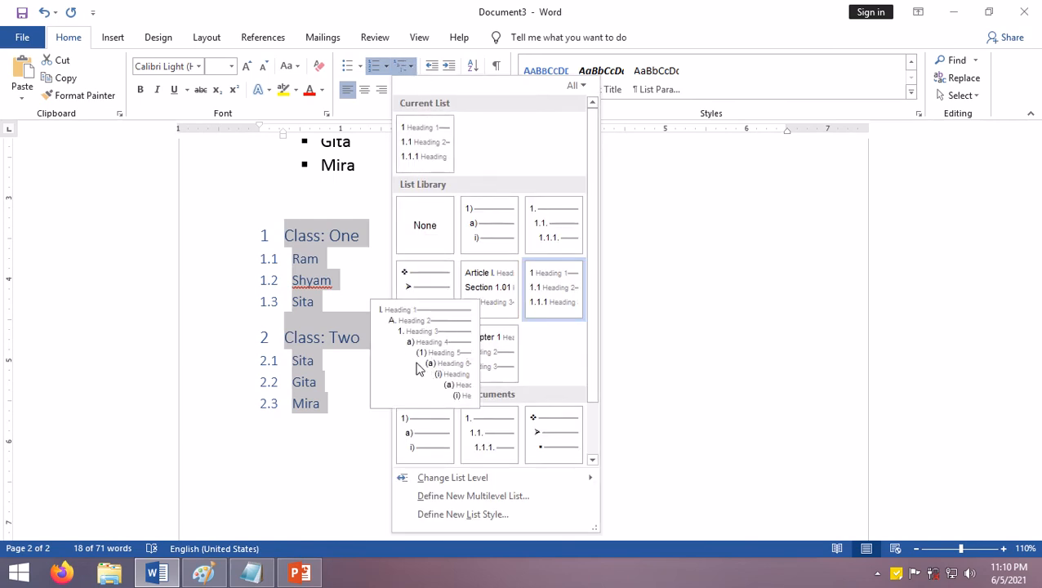
pyautogui.click(437, 365)
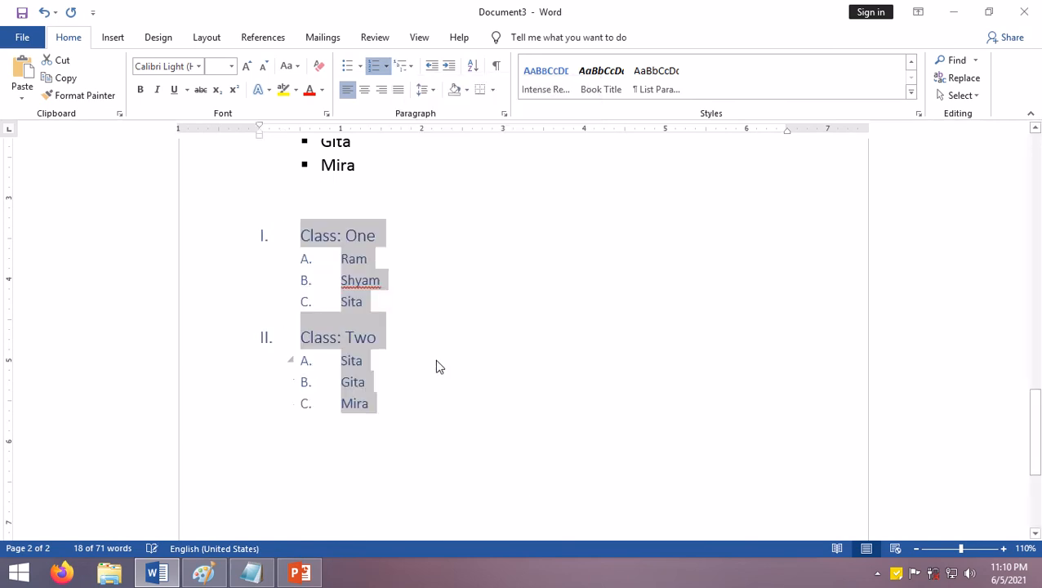
pyautogui.click(441, 364)
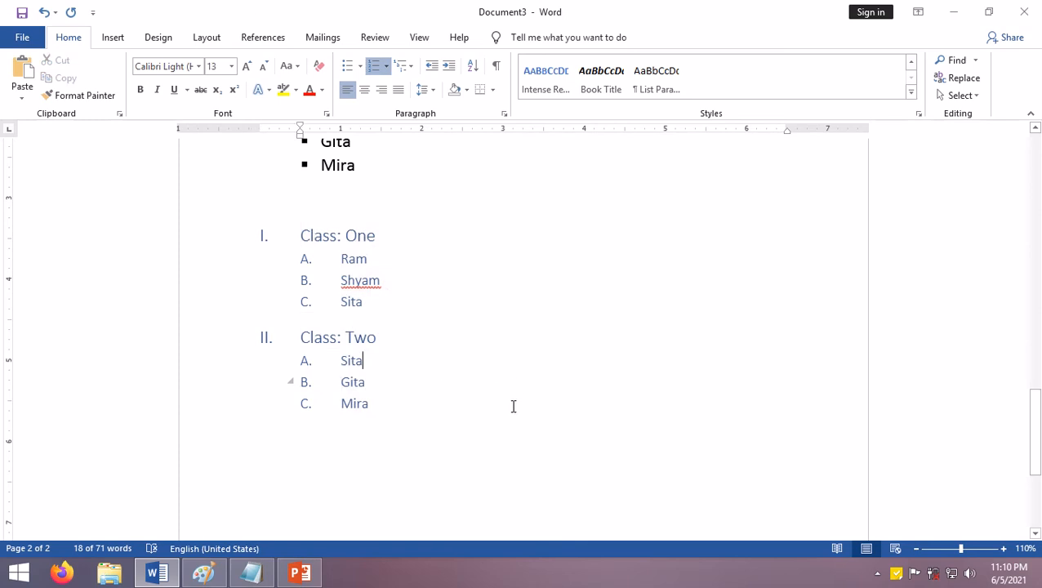
# Switch both copied classes and their students to the Chapter 1 Heading multilevel list format.
pyautogui.moveTo(423, 412); pyautogui.dragTo(273, 229)
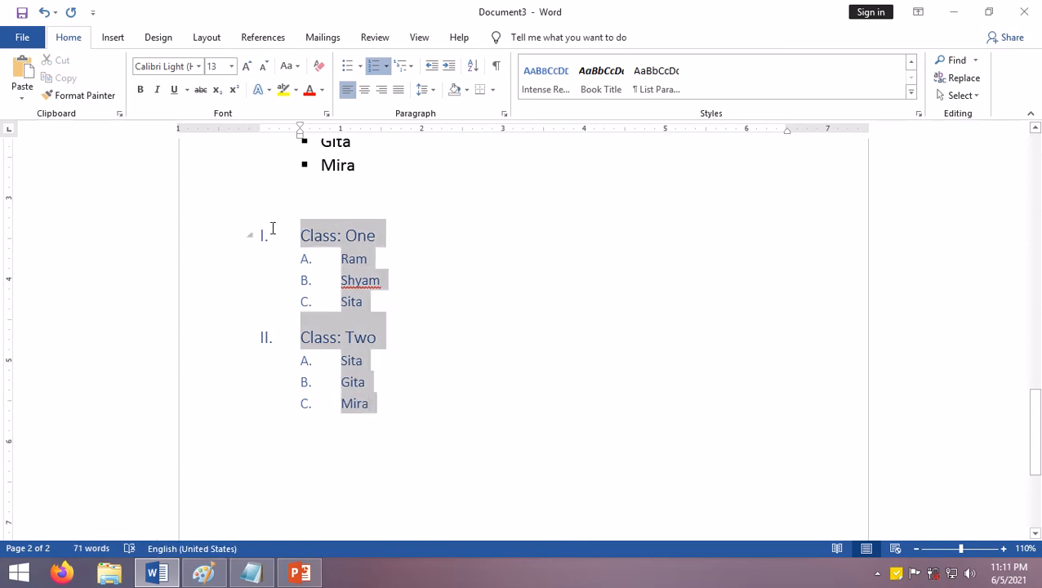
pyautogui.click(411, 67)
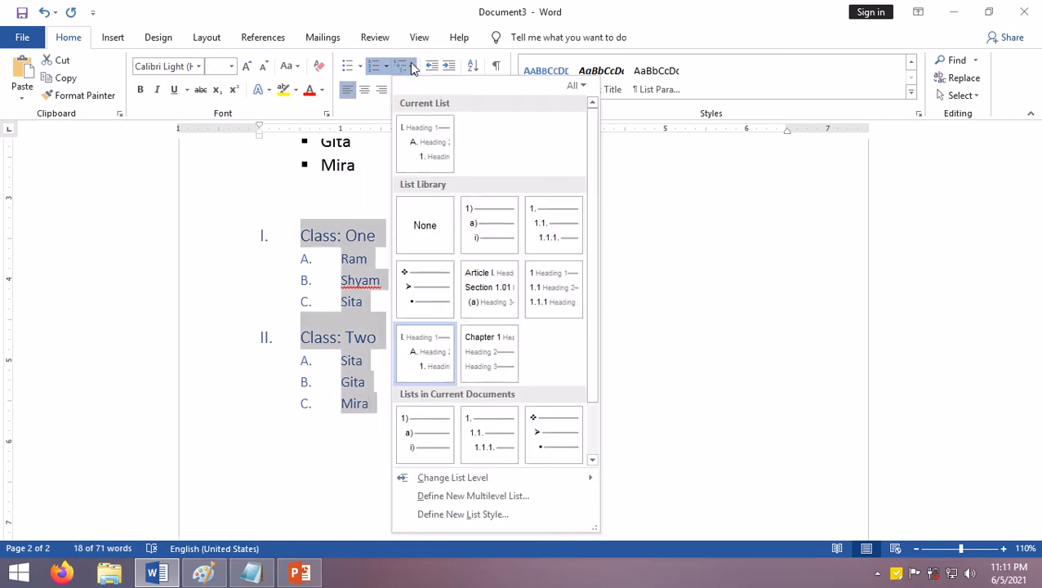
pyautogui.click(495, 356)
pyautogui.click(412, 407)
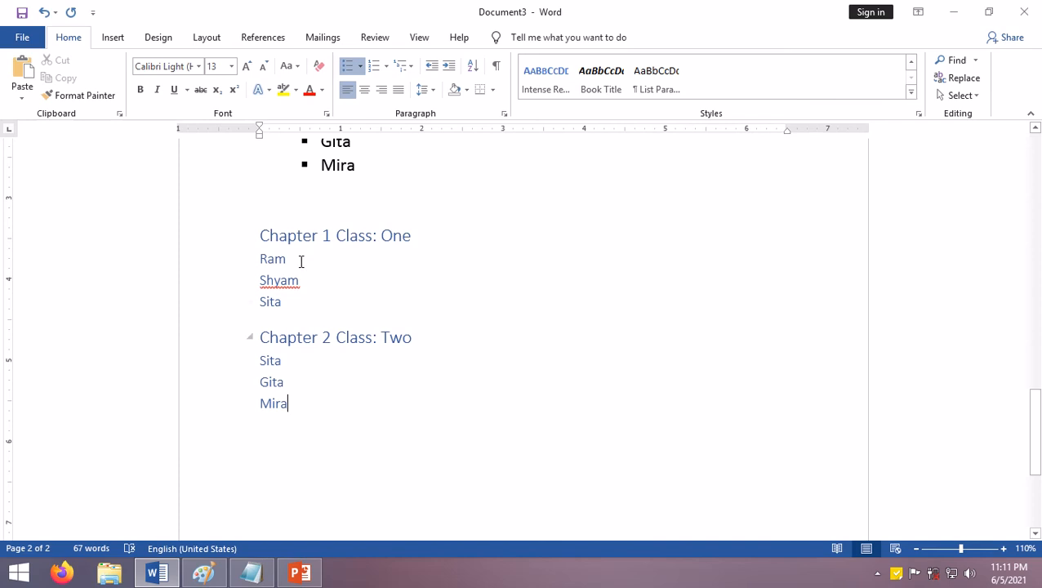
pyautogui.click(263, 235)
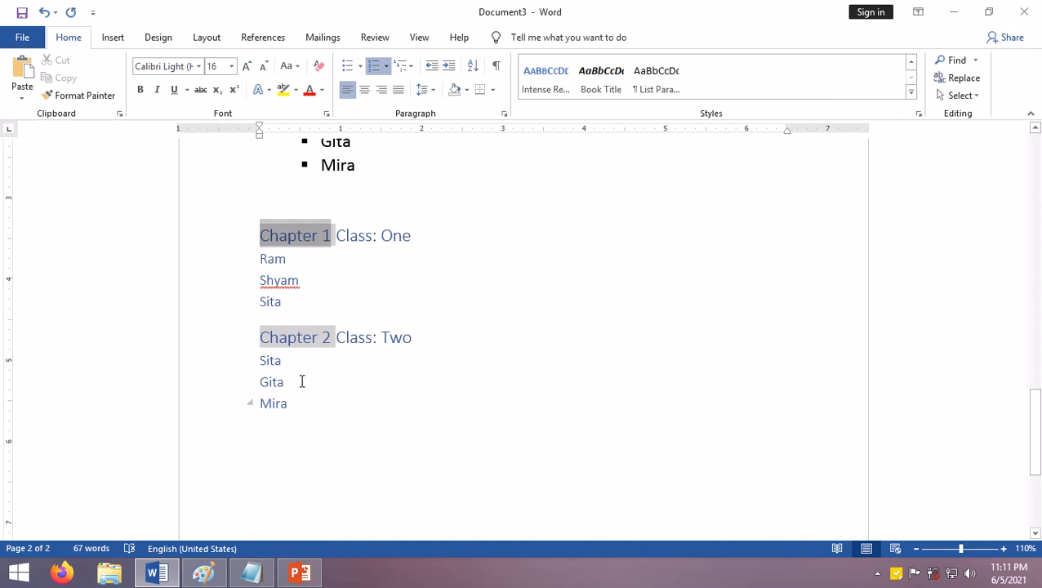
# Remove the chapter numbering from the copied class list by setting its numbering to None.
pyautogui.moveTo(298, 403); pyautogui.dragTo(277, 244)
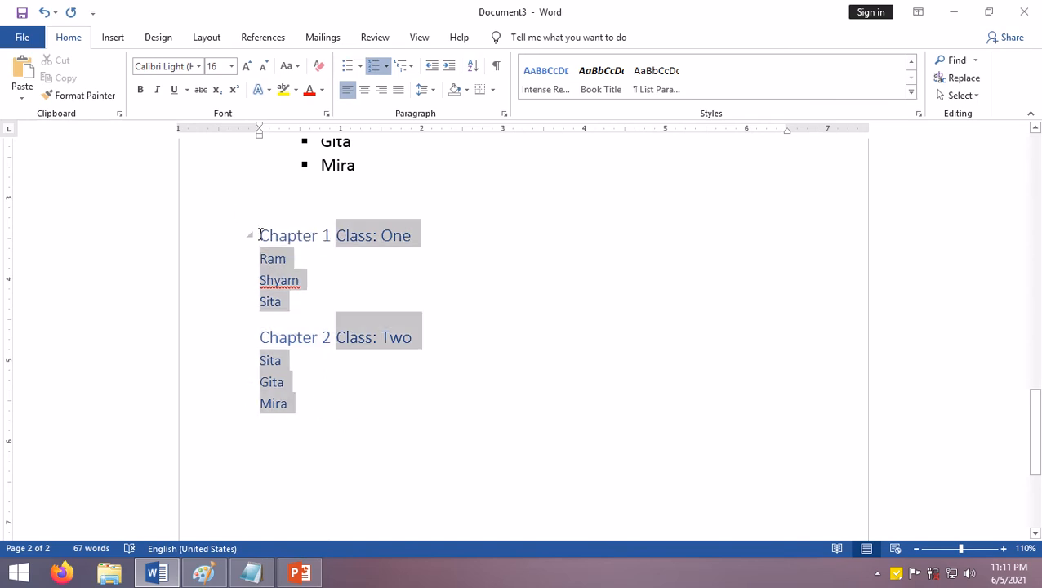
pyautogui.click(400, 65)
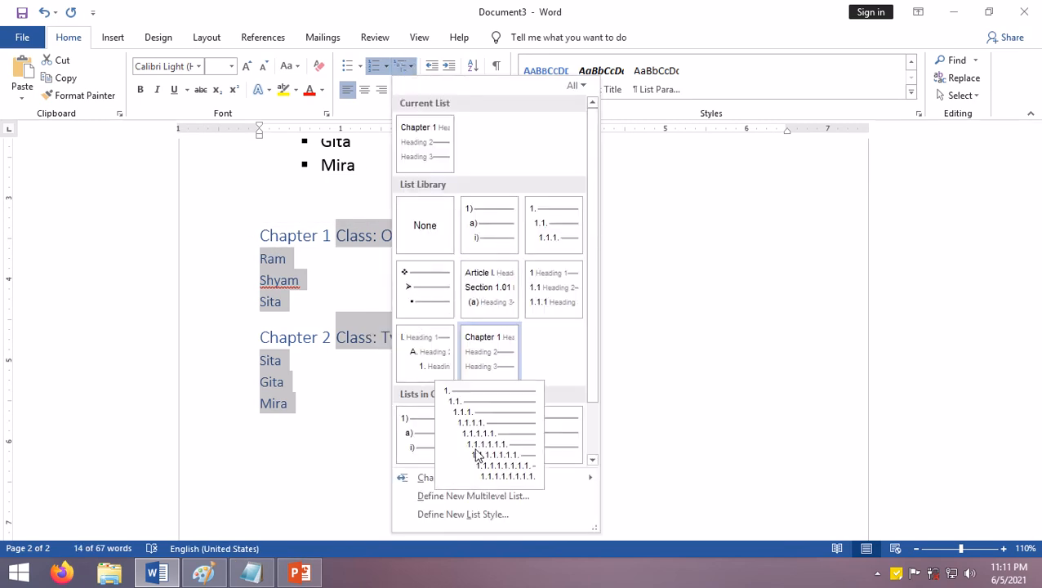
pyautogui.click(498, 369)
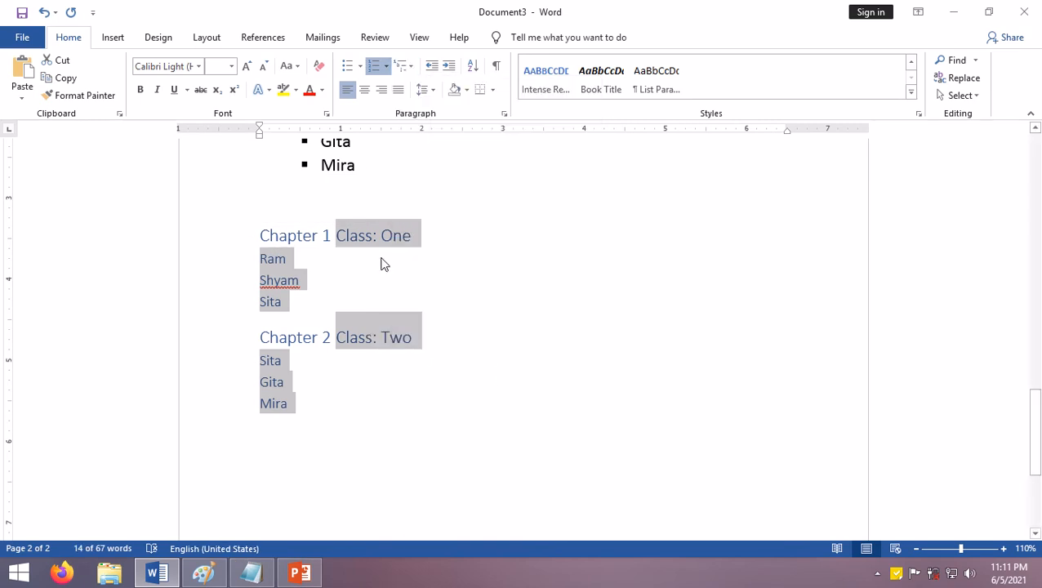
pyautogui.click(386, 69)
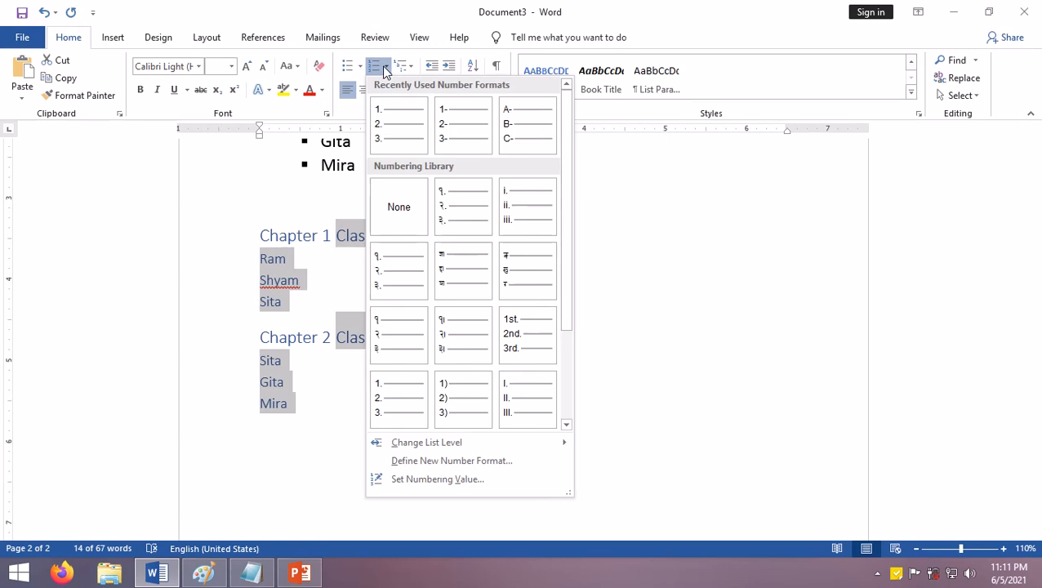
pyautogui.click(401, 205)
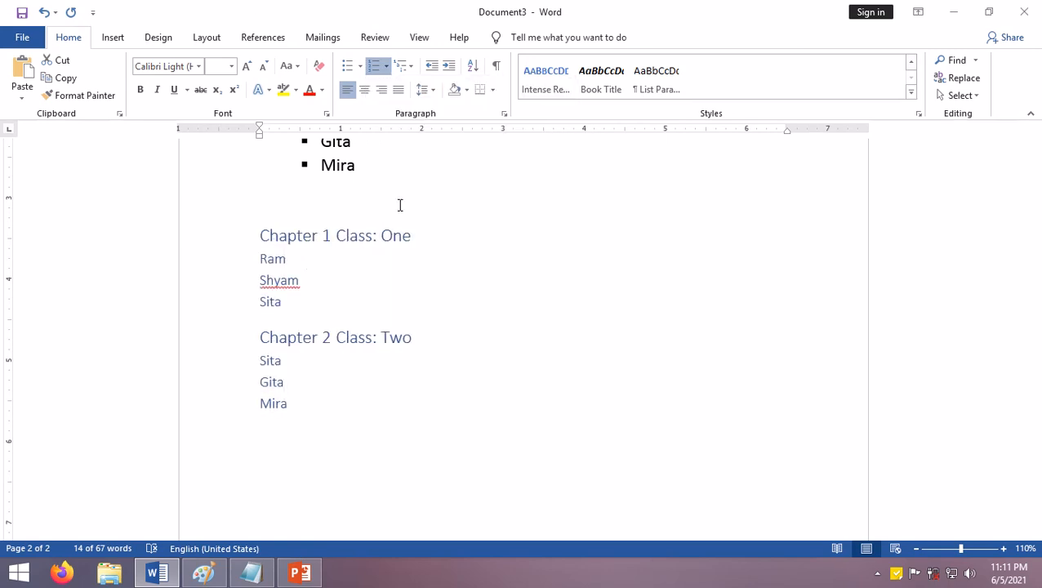
pyautogui.click(391, 363)
# Apply the 1), a), i) multilevel list format to both copied classes and their students.
pyautogui.moveTo(346, 418); pyautogui.dragTo(235, 236)
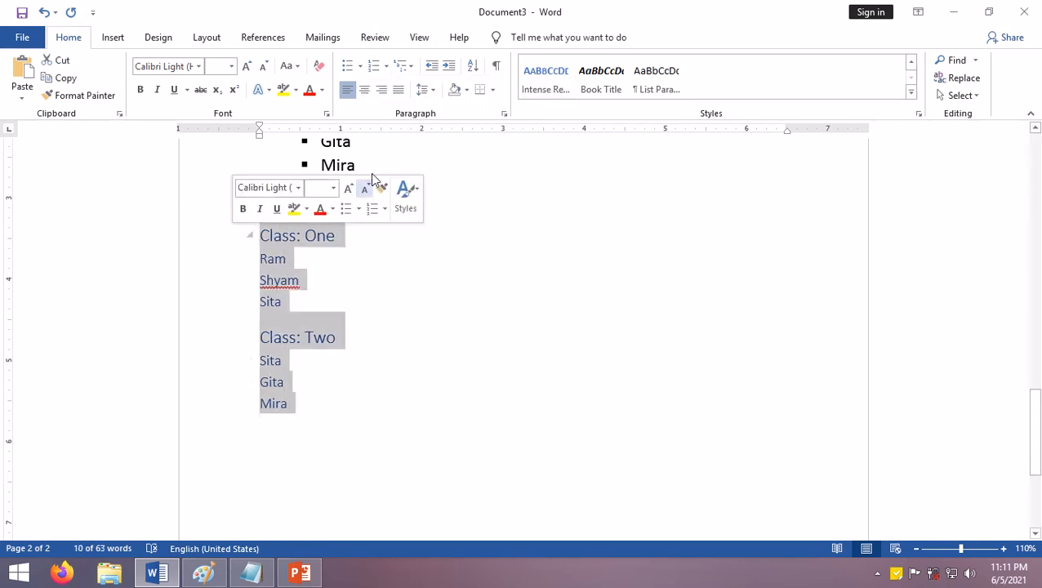
pyautogui.click(406, 70)
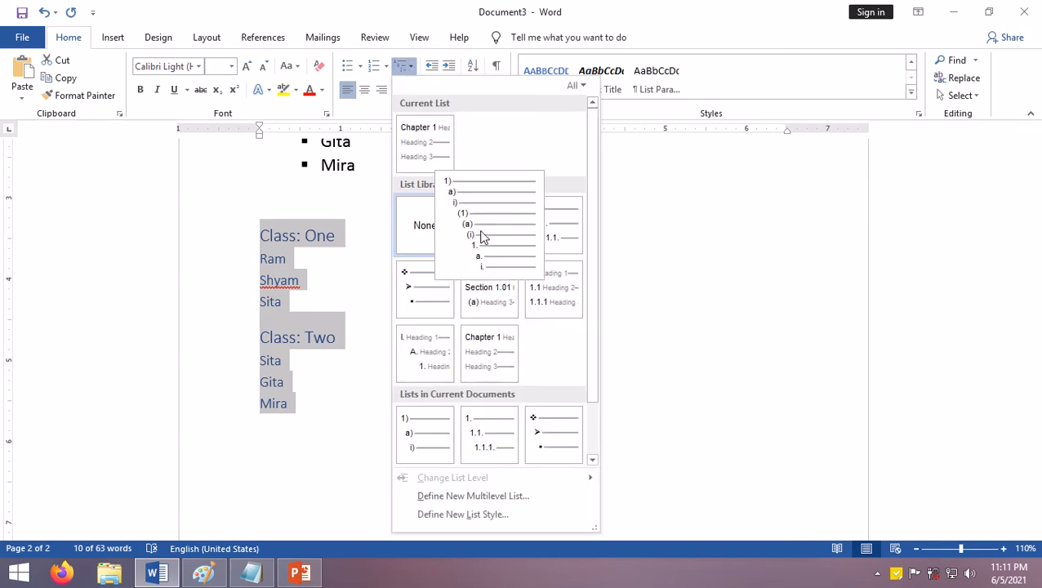
pyautogui.click(482, 236)
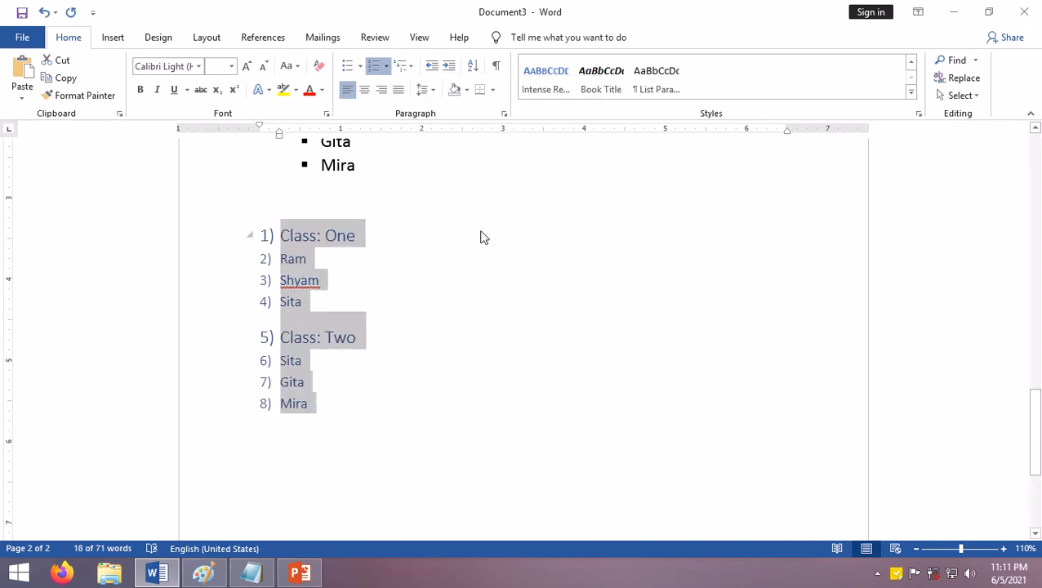
pyautogui.click(479, 239)
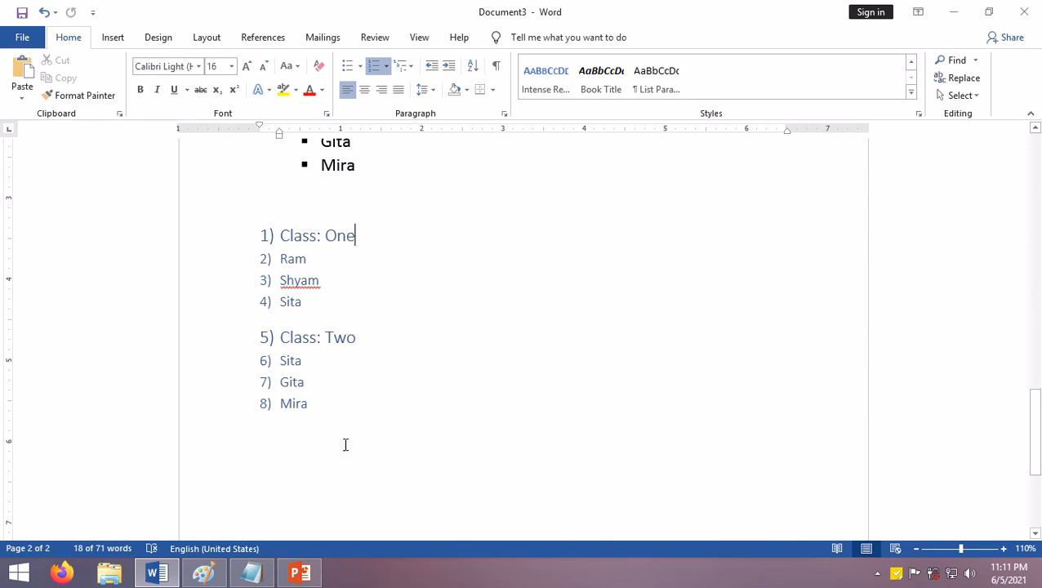
# Change the copied class list to the 1., 1.1., 1.1.1. multilevel list format.
pyautogui.moveTo(252, 404); pyautogui.dragTo(217, 233)
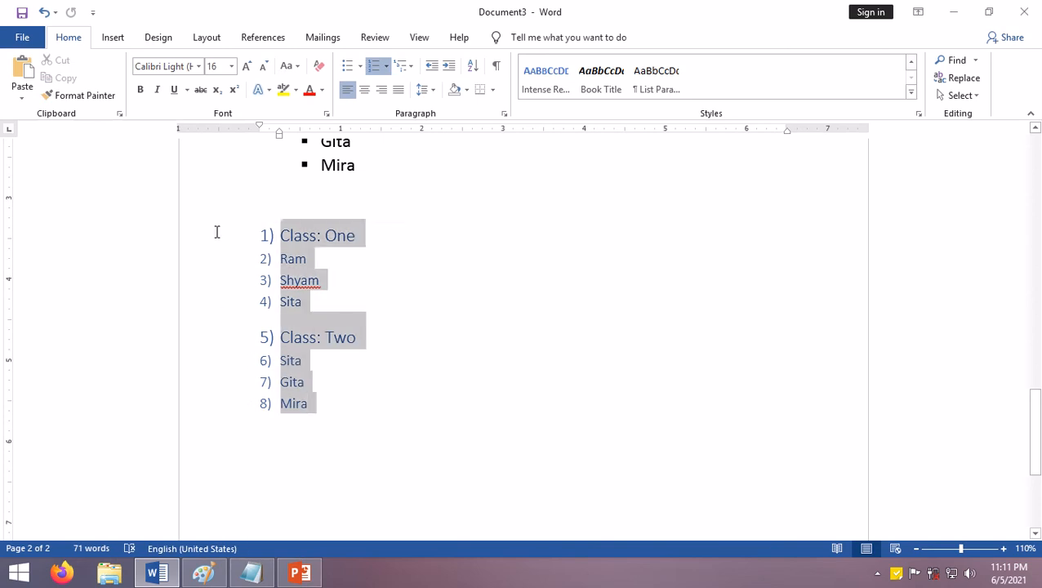
pyautogui.click(408, 73)
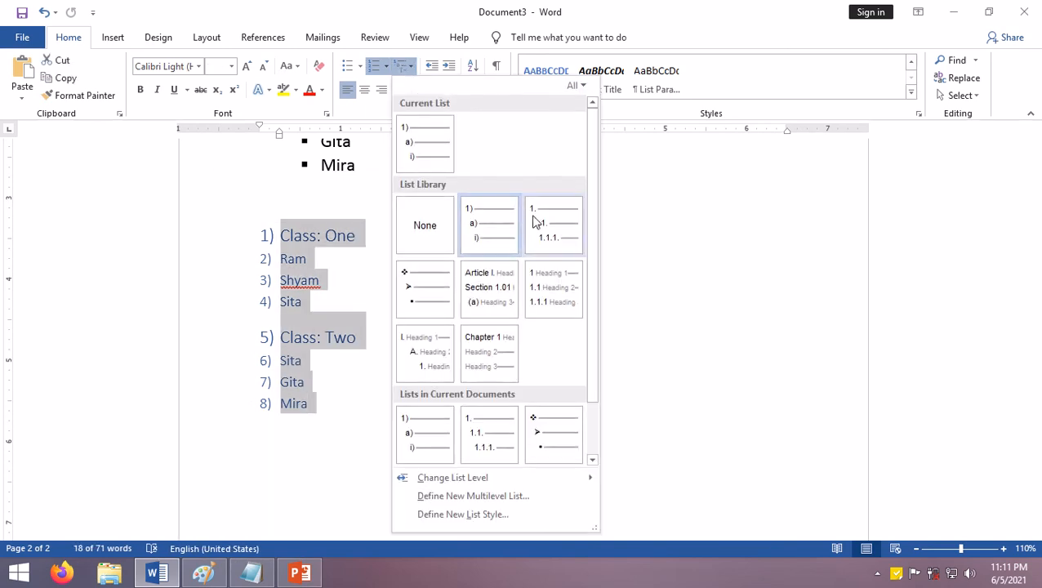
pyautogui.click(550, 232)
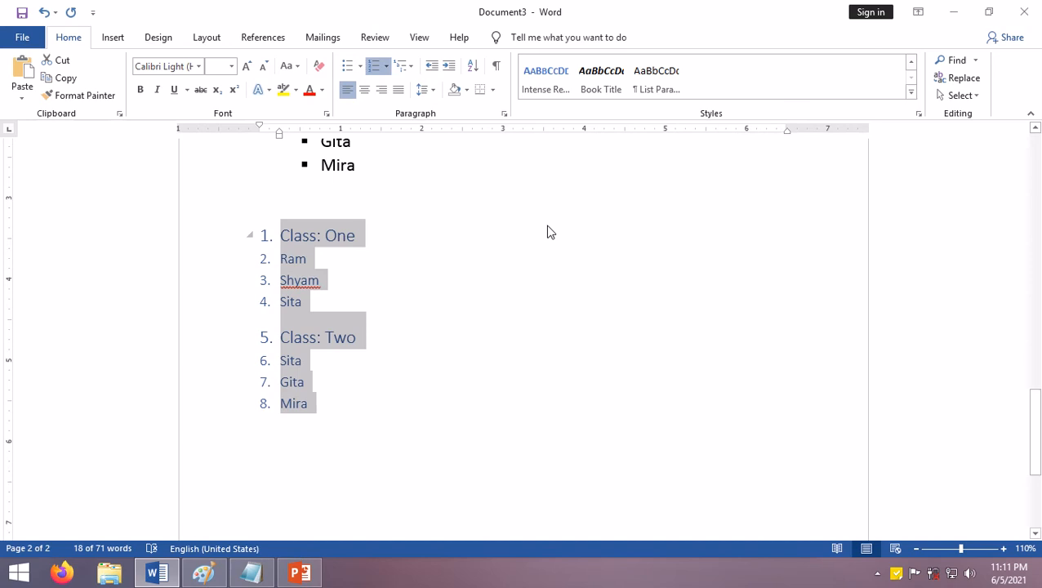
pyautogui.click(429, 295)
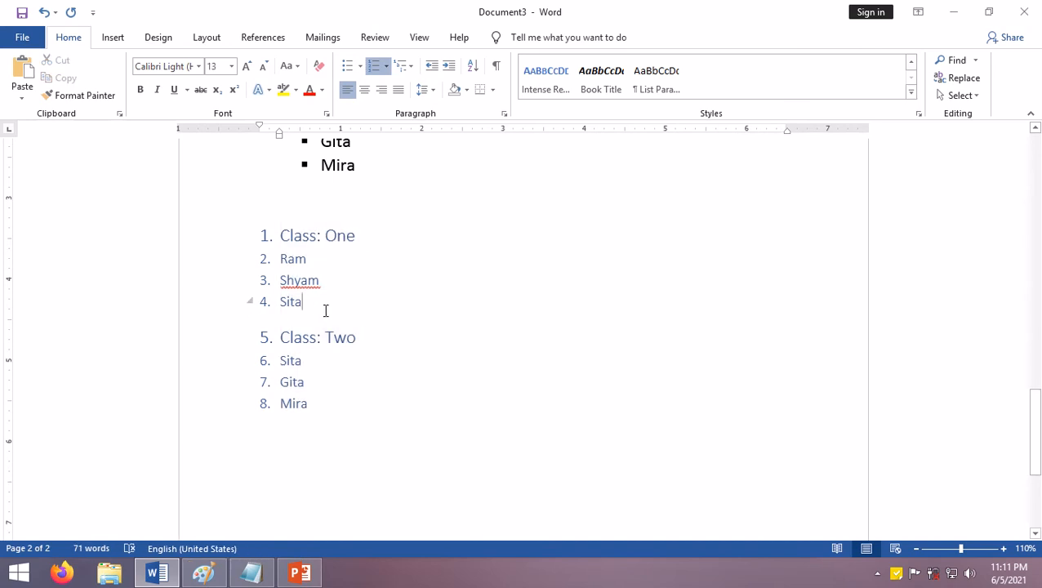
# Demote the students under Class: One and Class: Two to the second list level.
pyautogui.moveTo(326, 310); pyautogui.dragTo(256, 259)
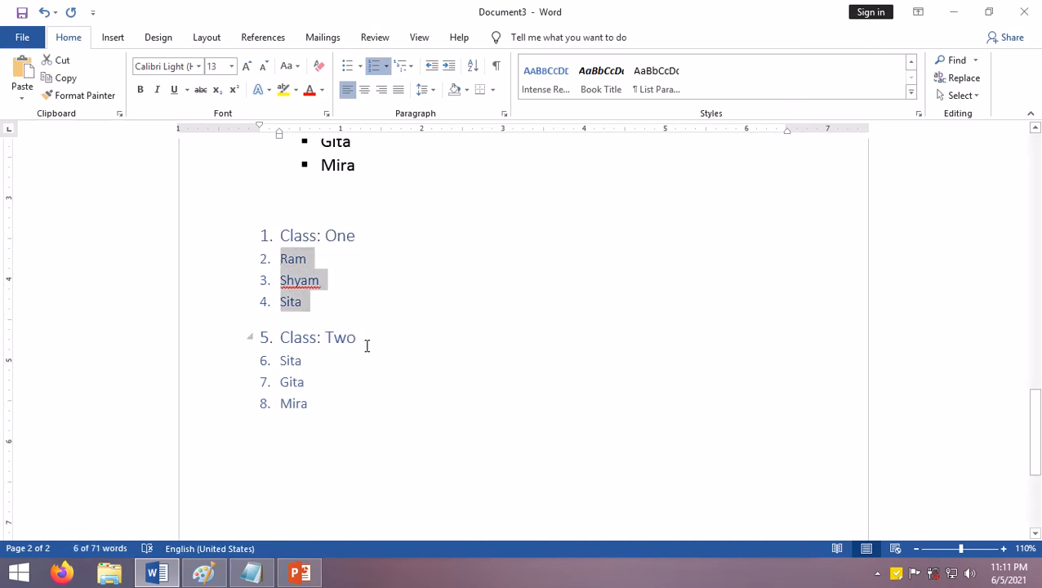
pyautogui.press('Tab')
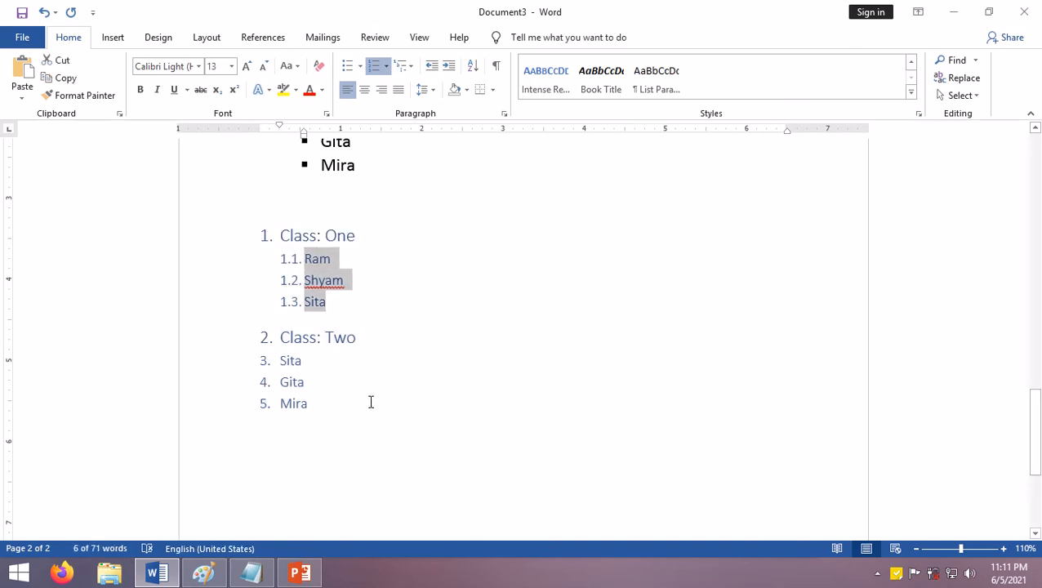
pyautogui.moveTo(345, 414); pyautogui.dragTo(259, 360)
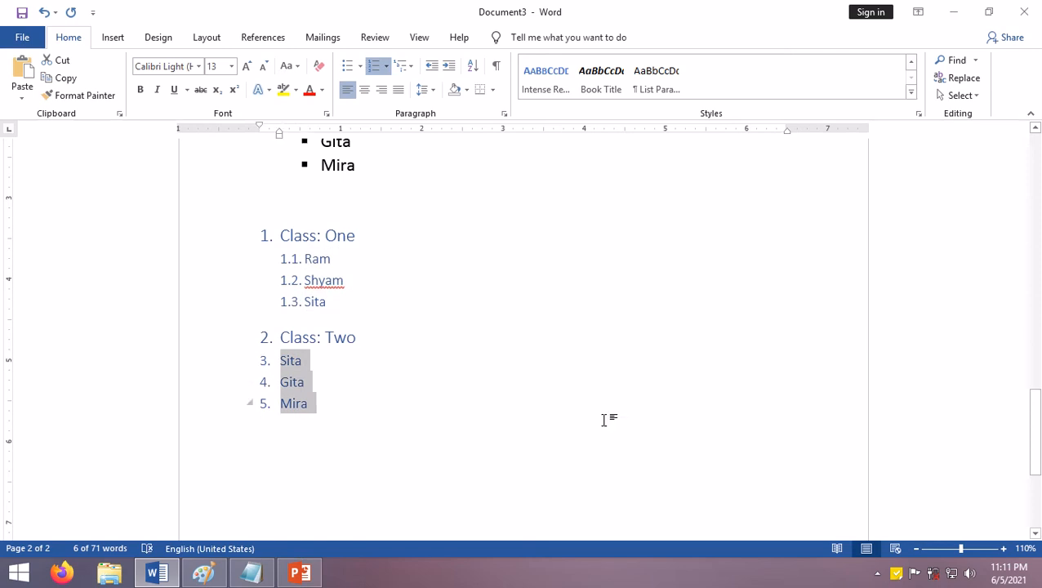
pyautogui.press('Tab')
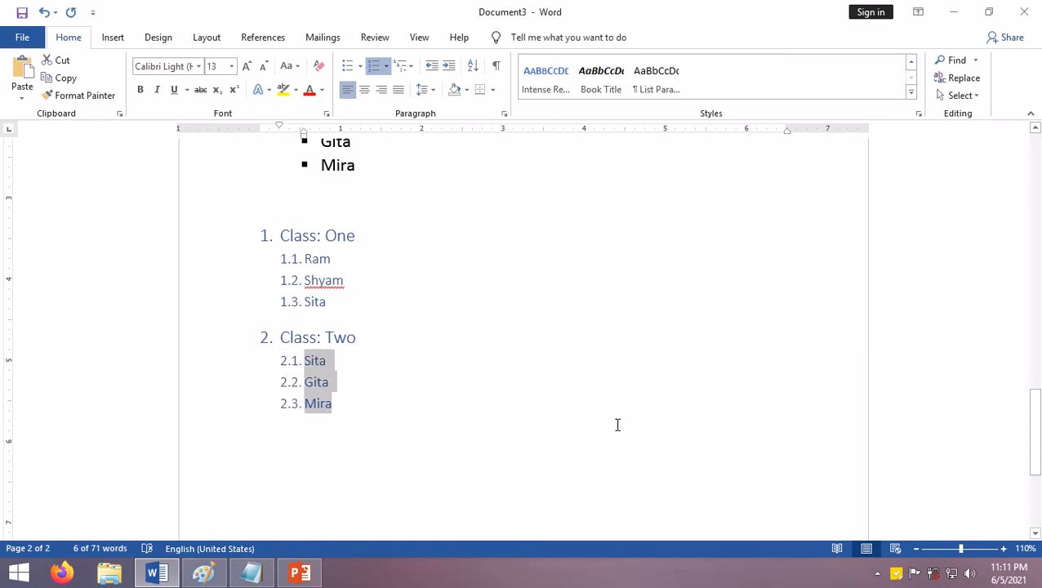
# Demote the students under Class: Two three more levels to 2.1.1.1.1., and promote them back to the second level.
pyautogui.press('Tab')
pyautogui.press('Tab')
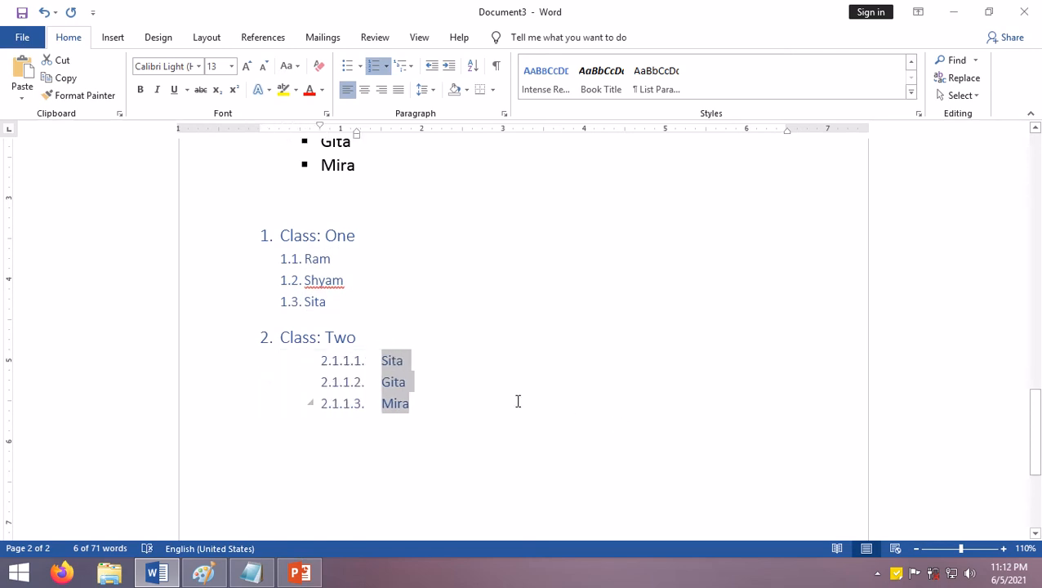
pyautogui.press('Tab')
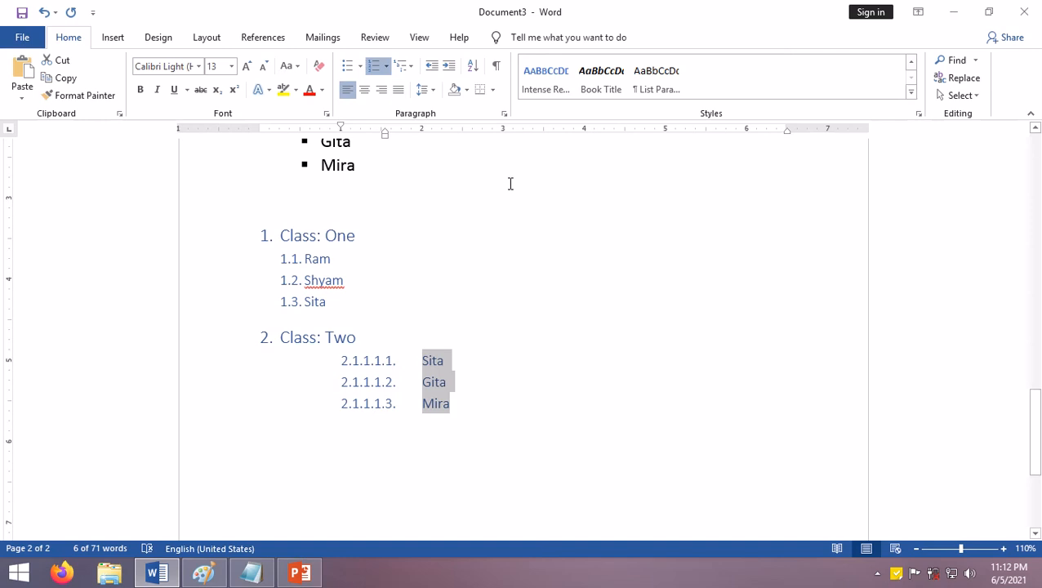
pyautogui.hotkey('shift', 'Tab')
pyautogui.hotkey('shift', 'Tab')
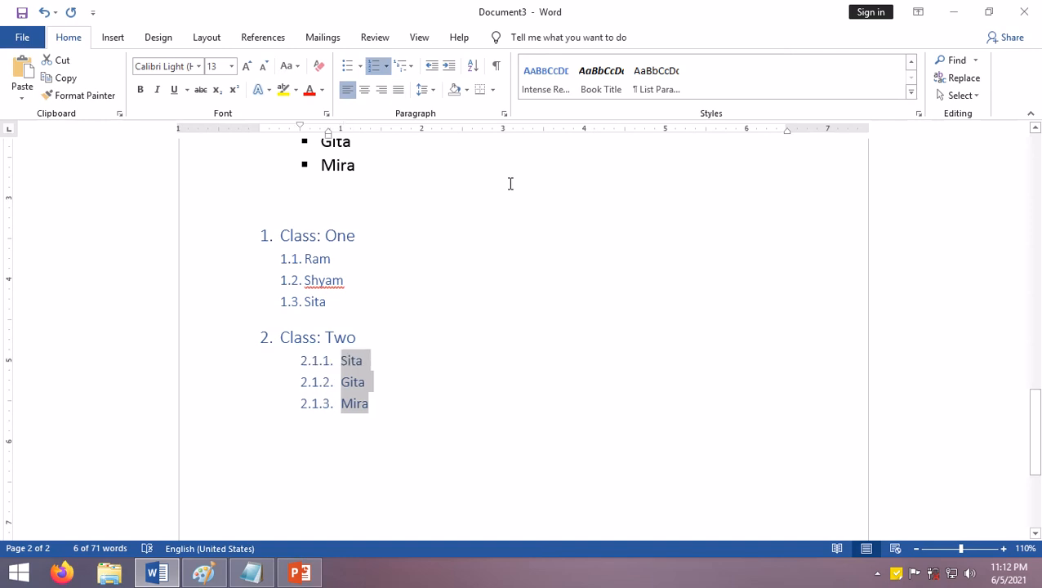
pyautogui.hotkey('shift', 'Tab')
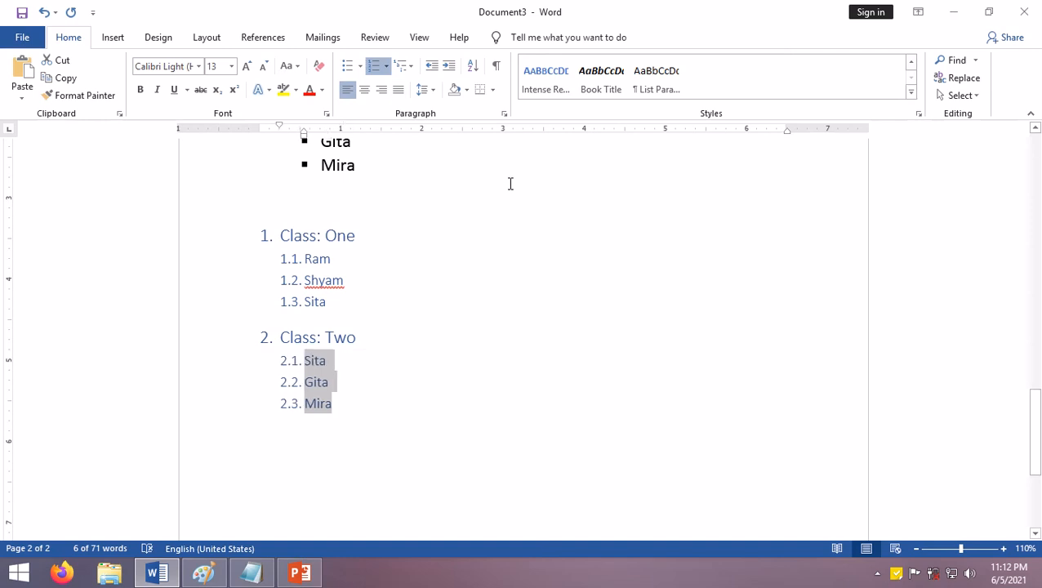
# End the copied list after the last student of Class: Two and add blank space below it.
pyautogui.click(383, 409)
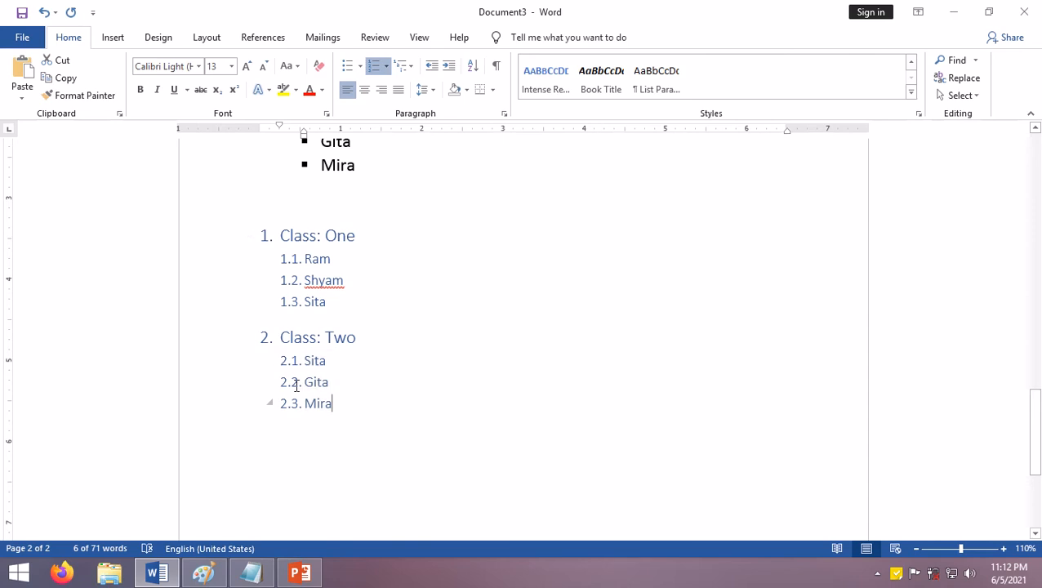
pyautogui.moveTo(296, 386); pyautogui.dragTo(230, 239)
pyautogui.click(366, 410)
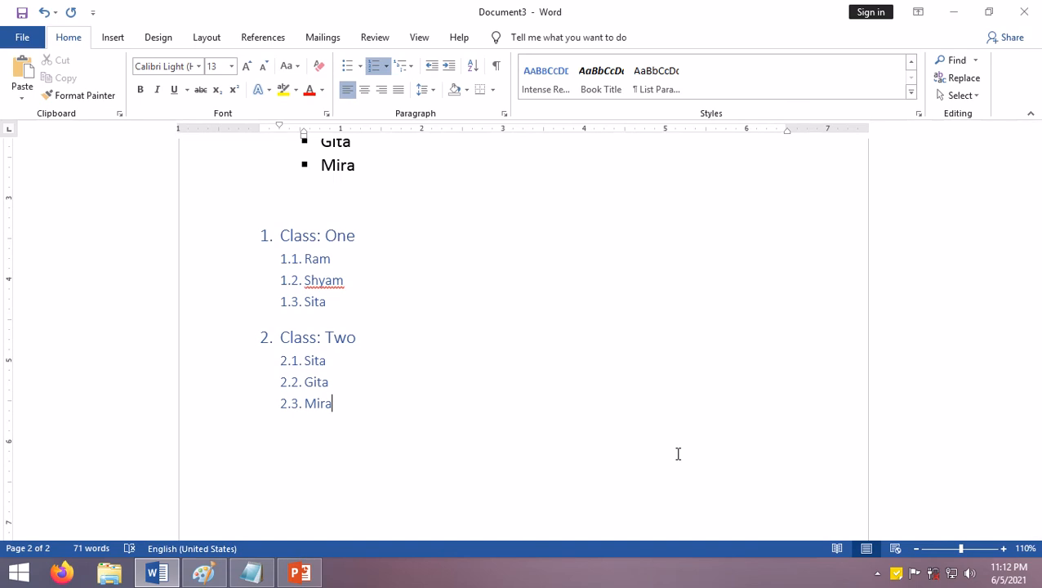
pyautogui.press('Return')
pyautogui.press('Return')
pyautogui.press('Return')
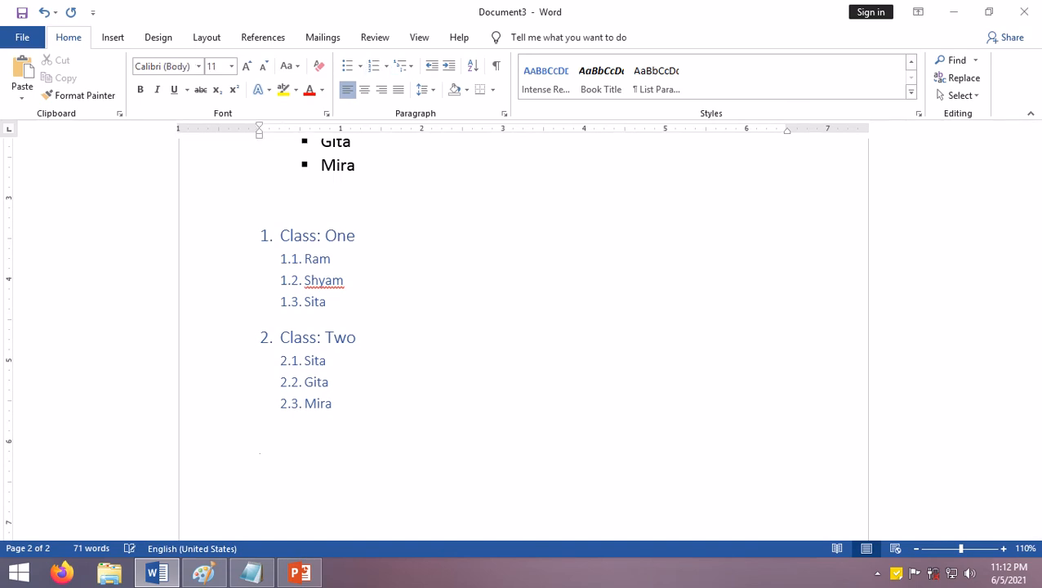
pyautogui.scroll(-3, 616, 440)
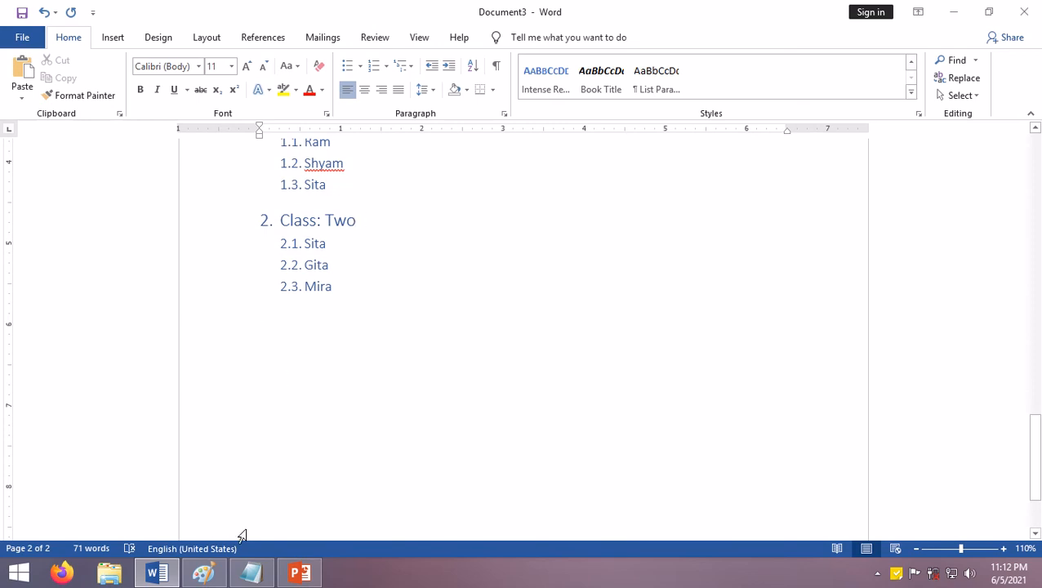
# Switch from Word to the Multilevel List note on the desktop.
pyautogui.click(167, 578)
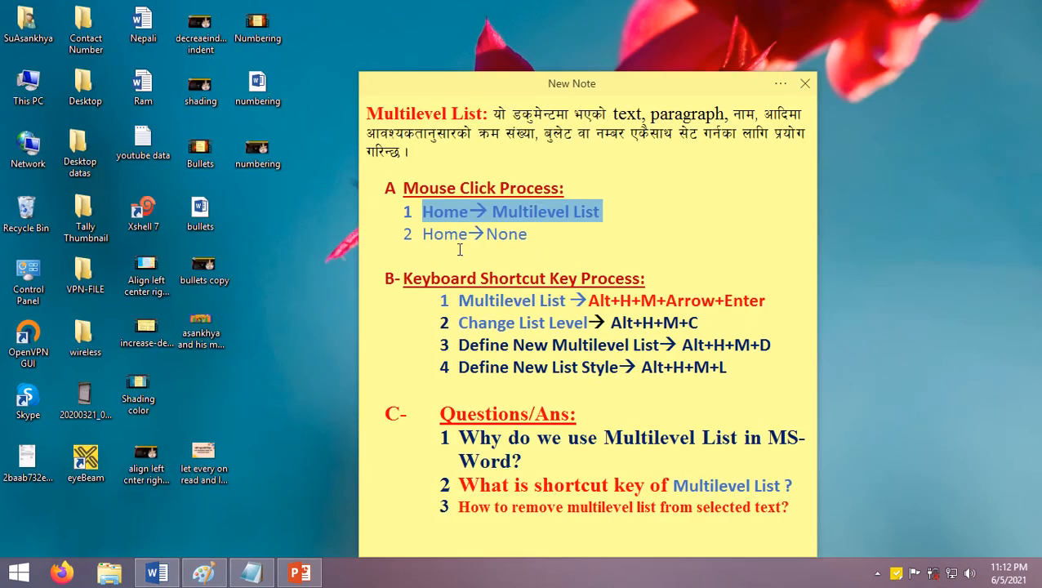
# Highlight the Home → None line under Mouse Click Process in the Multilevel List note.
pyautogui.moveTo(423, 235); pyautogui.dragTo(529, 237)
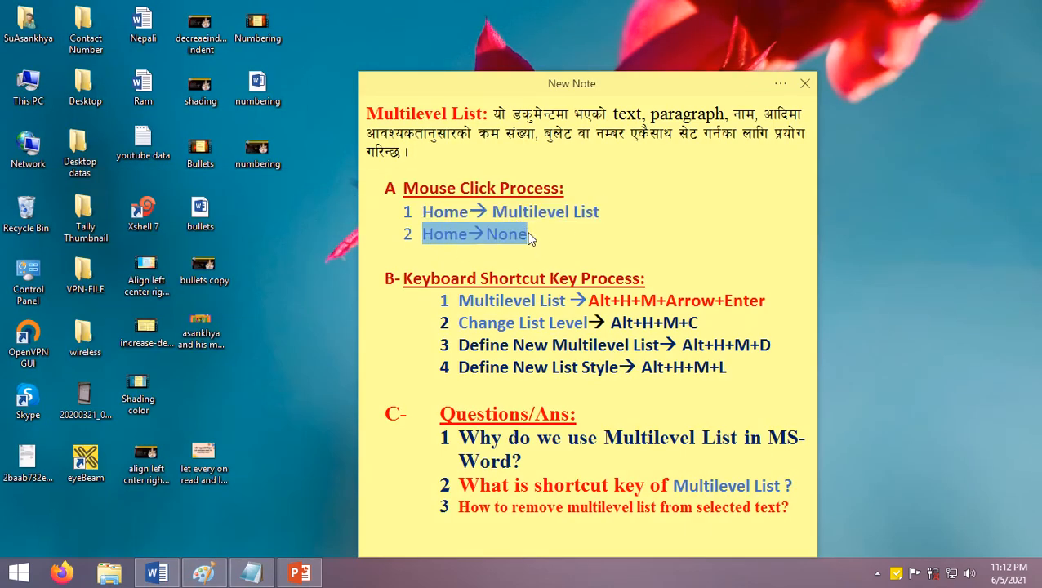
pyautogui.click(528, 231)
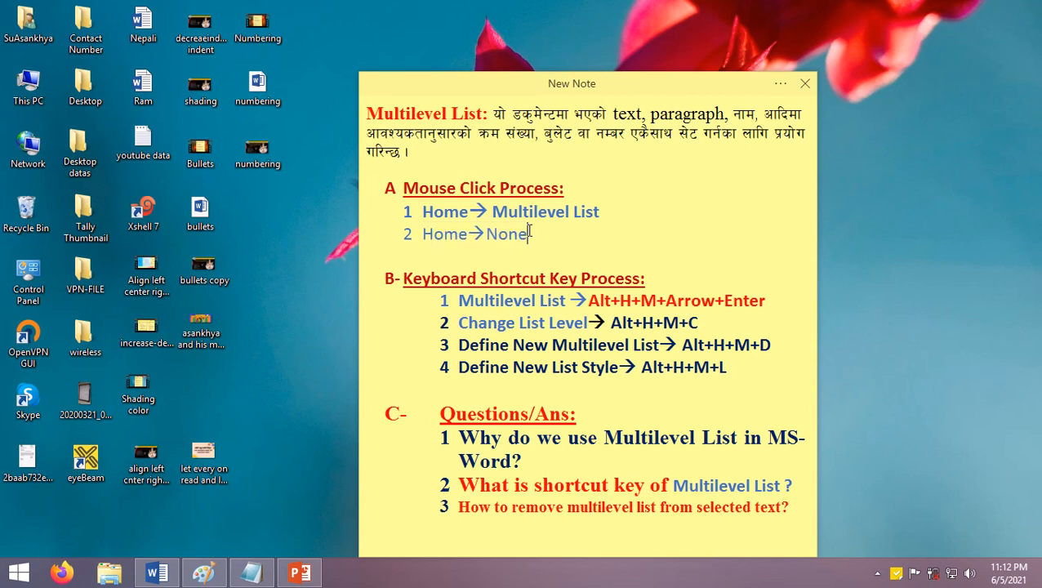
pyautogui.moveTo(540, 232); pyautogui.dragTo(428, 228)
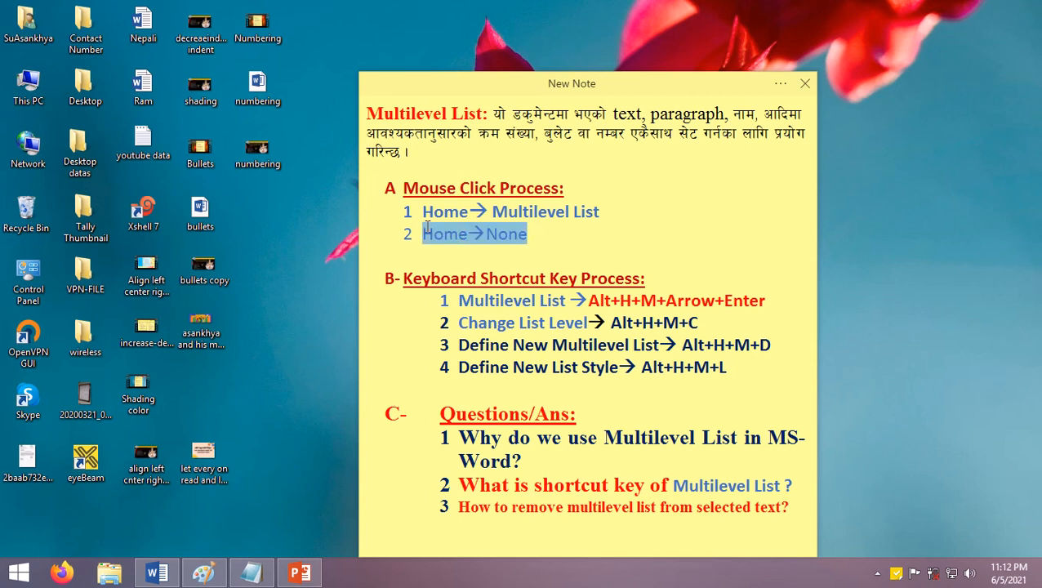
# Switch back to Word and add the heading "Students name List" below the existing list.
pyautogui.click(157, 573)
pyautogui.press('Return')
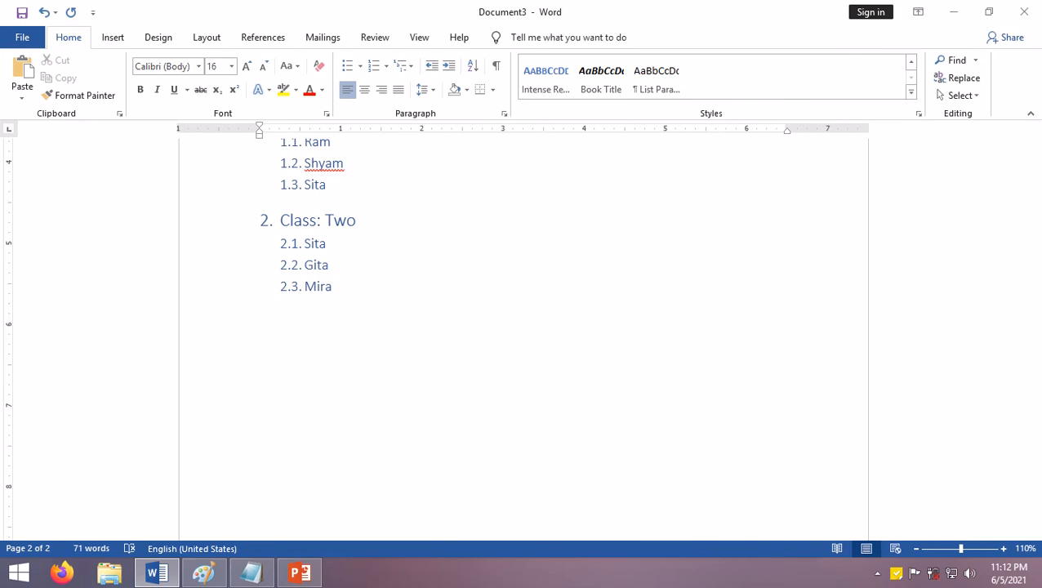
pyautogui.write('Studetn')
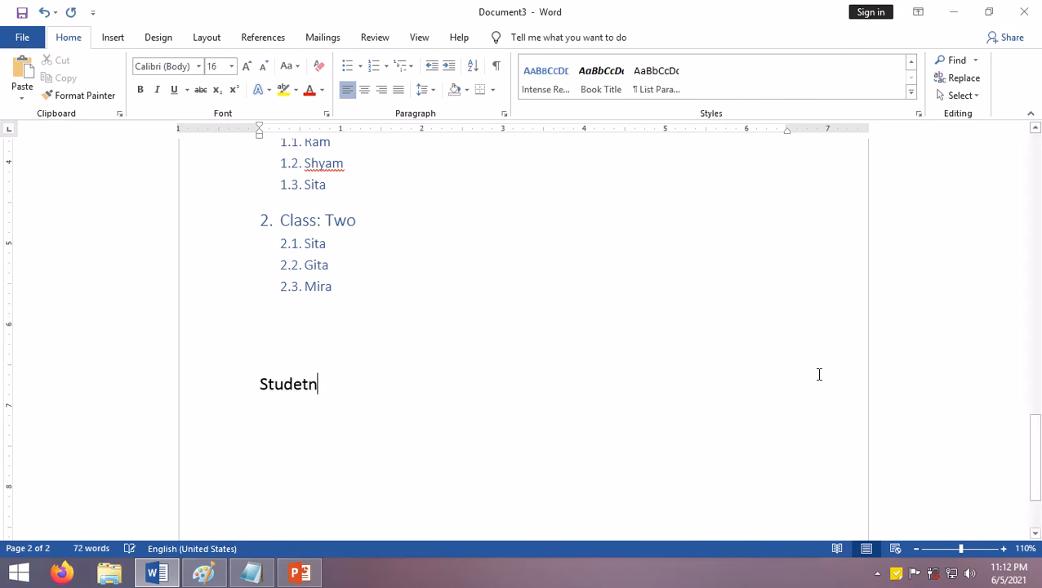
pyautogui.press('BackSpace')
pyautogui.press('BackSpace')
pyautogui.write('nts nae')
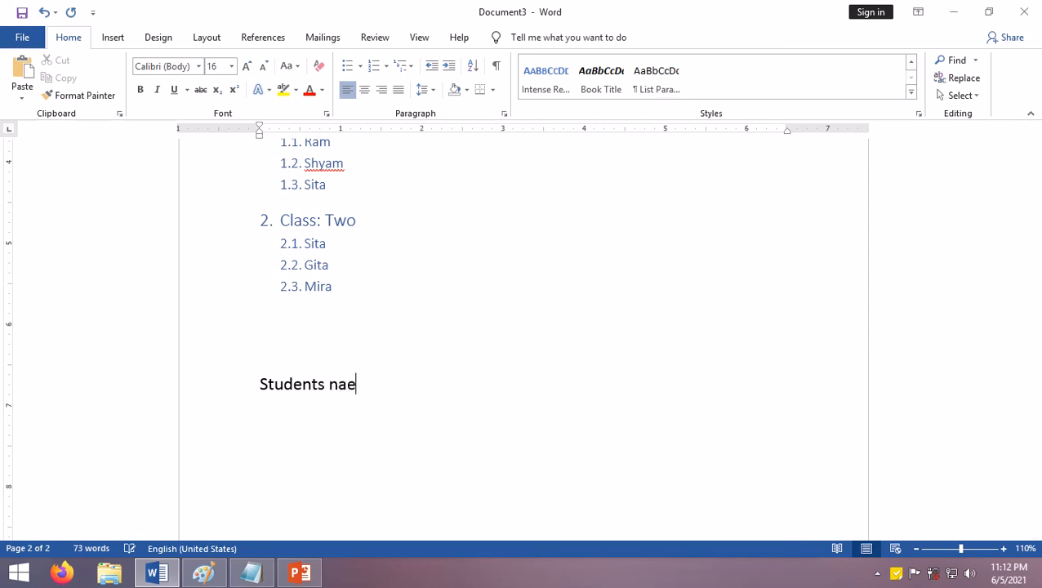
pyautogui.press('BackSpace')
pyautogui.write('me List')
pyautogui.press('Return')
# Enter a "Class 1" line under the heading, followed by three student names on separate lines.
pyautogui.write('Class')
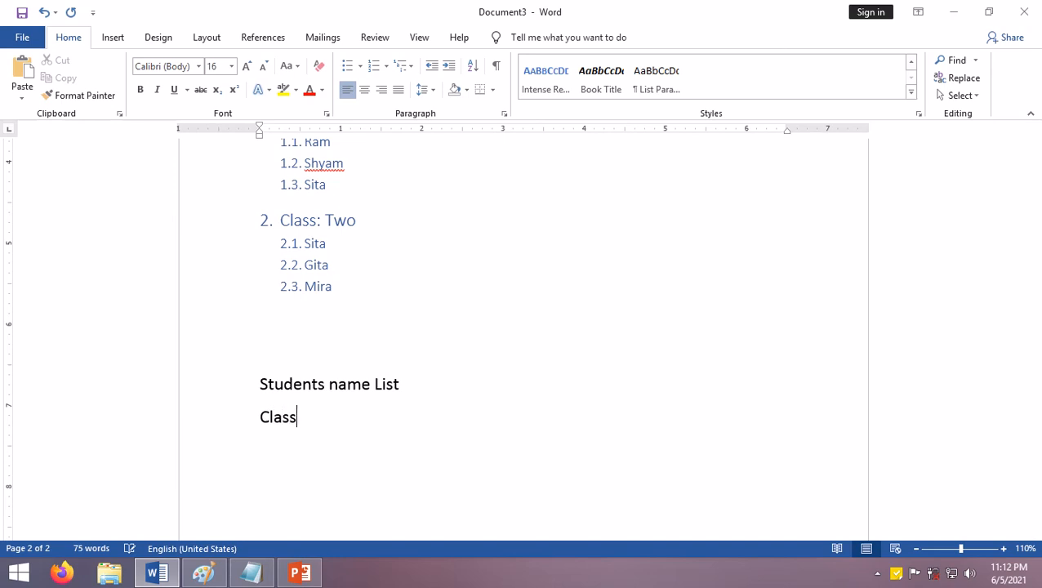
pyautogui.write(' 1')
pyautogui.press('BackSpace')
pyautogui.press('BackSpace')
pyautogui.press('BackSpace')
pyautogui.write('Ram')
pyautogui.press('Return')
pyautogui.write('Sita')
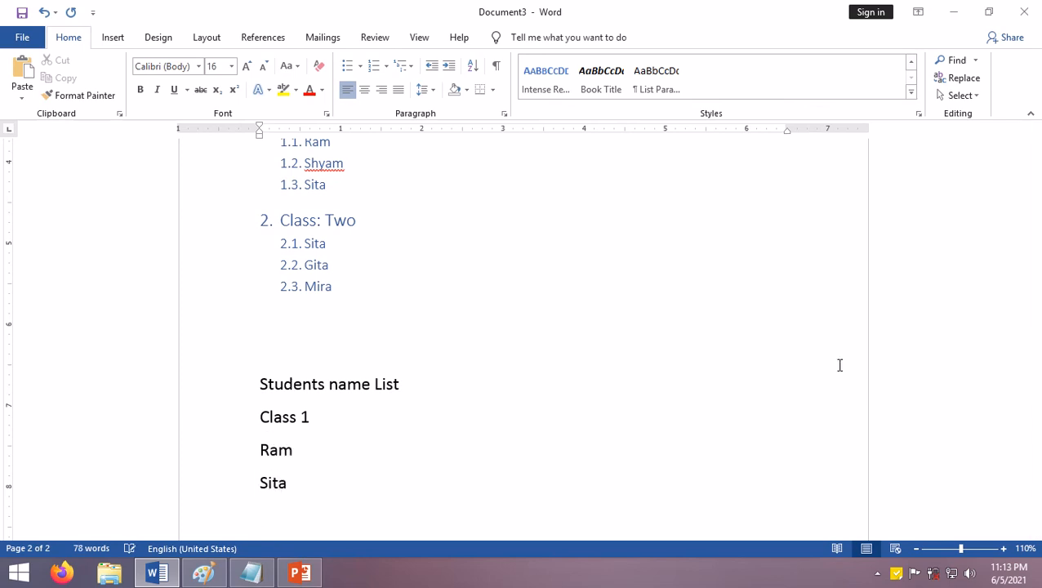
pyautogui.press('Return')
pyautogui.write('S')
pyautogui.press('BackSpace')
pyautogui.write('Gita')
pyautogui.press('Return')
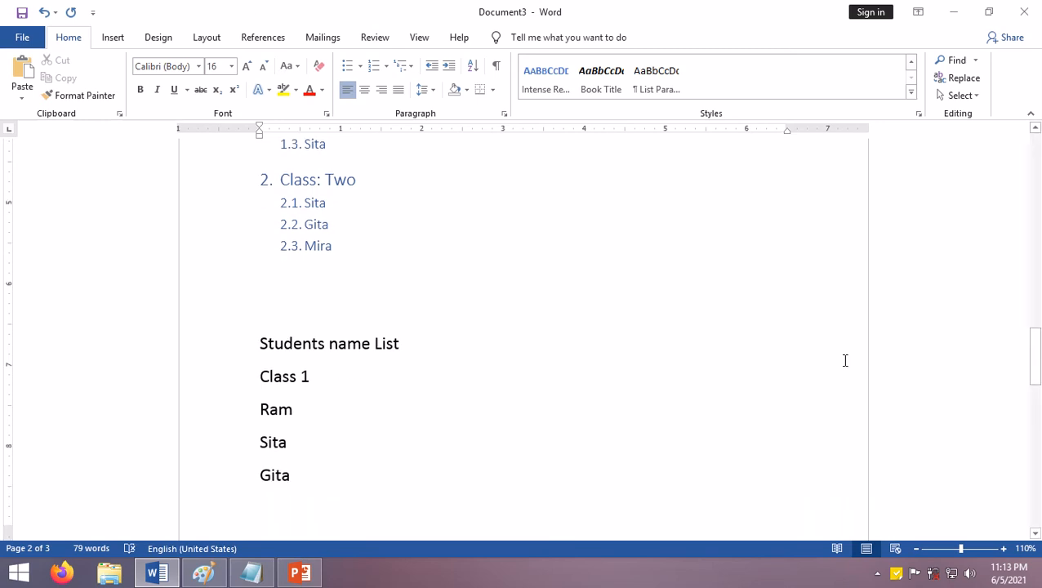
pyautogui.press('Return')
pyautogui.press('BackSpace')
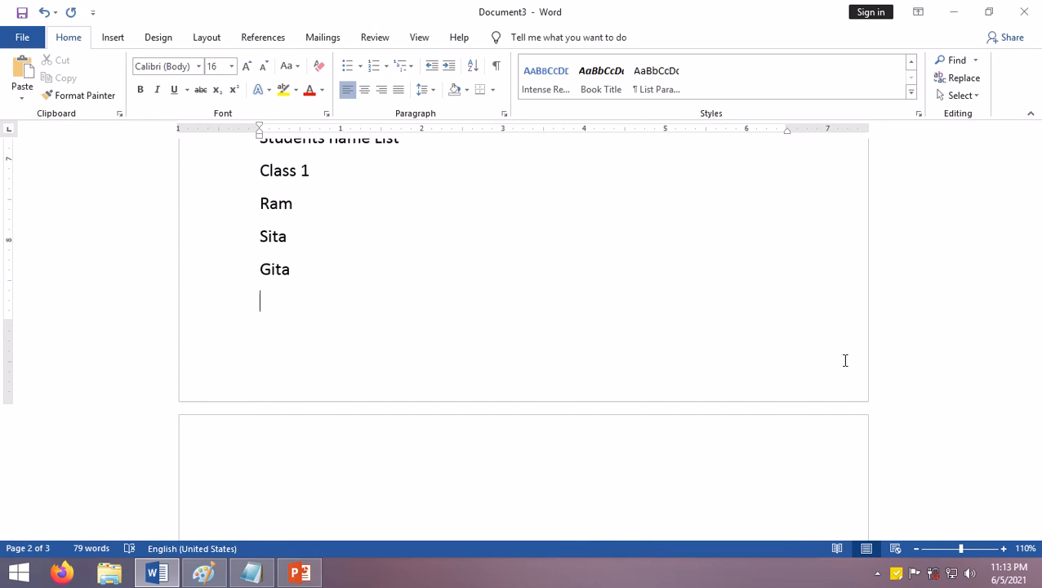
# Enter a "Class 2" line followed by three student names on separate lines.
pyautogui.write('Class 2')
pyautogui.press('Return')
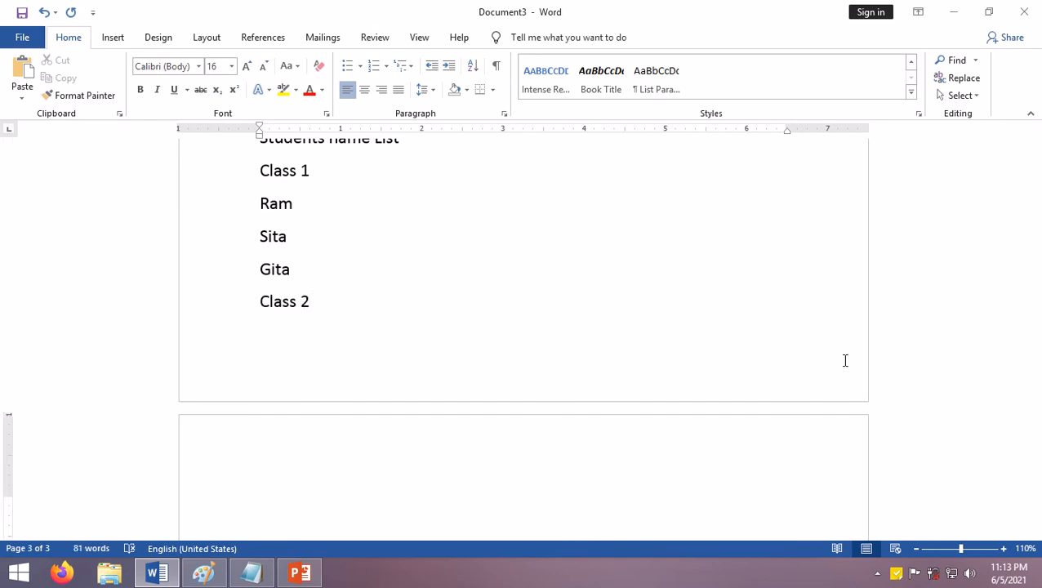
pyautogui.write('Mohan')
pyautogui.press('Return')
pyautogui.write('Hari')
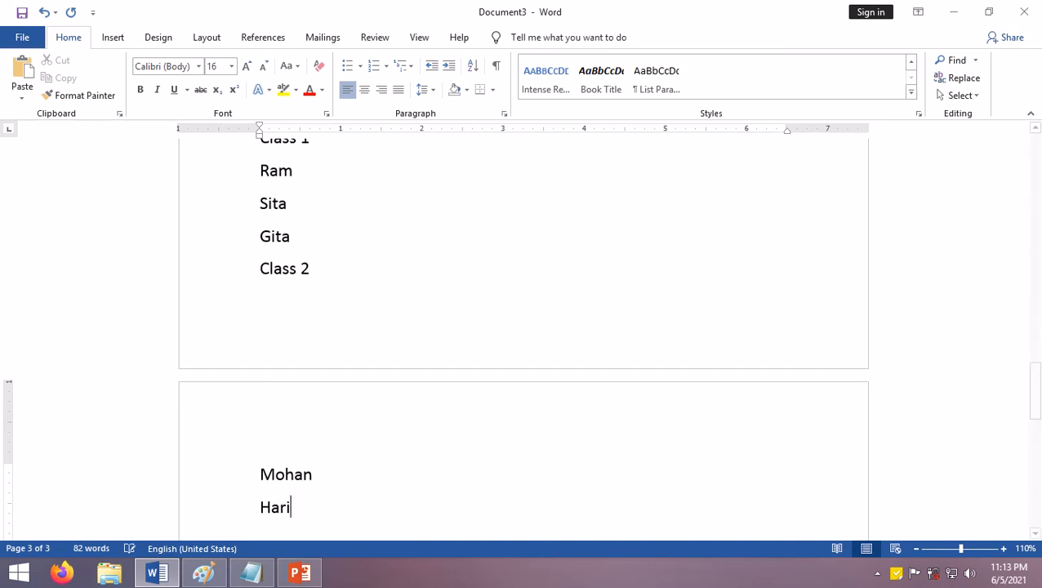
pyautogui.press('Return')
pyautogui.write('Gita')
pyautogui.press('Return')
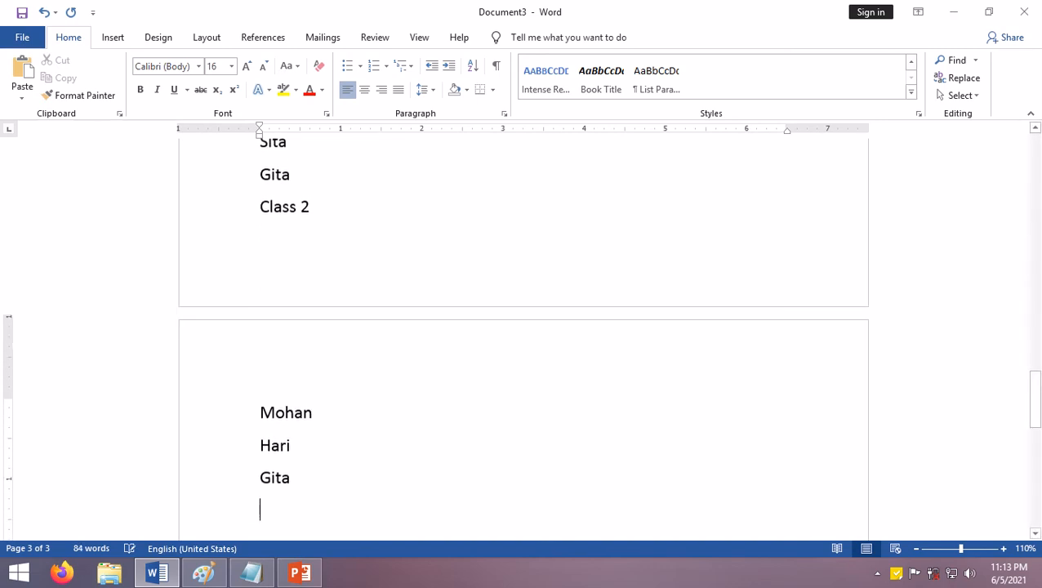
# Enter a "Class 3" line followed by two student names on separate lines.
pyautogui.write('Clas')
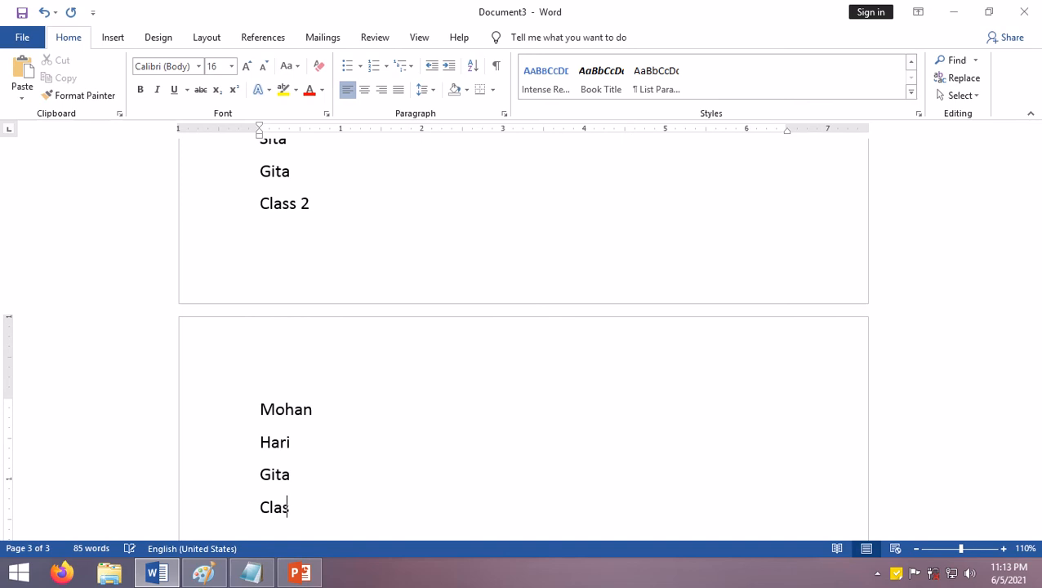
pyautogui.write('s 3')
pyautogui.press('Return')
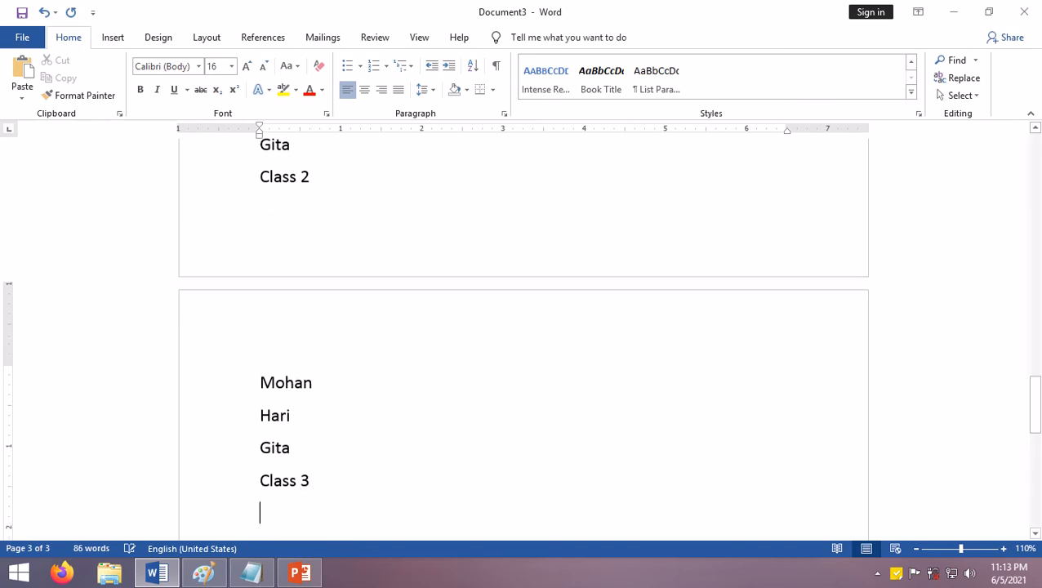
pyautogui.write('hari')
pyautogui.press('Return')
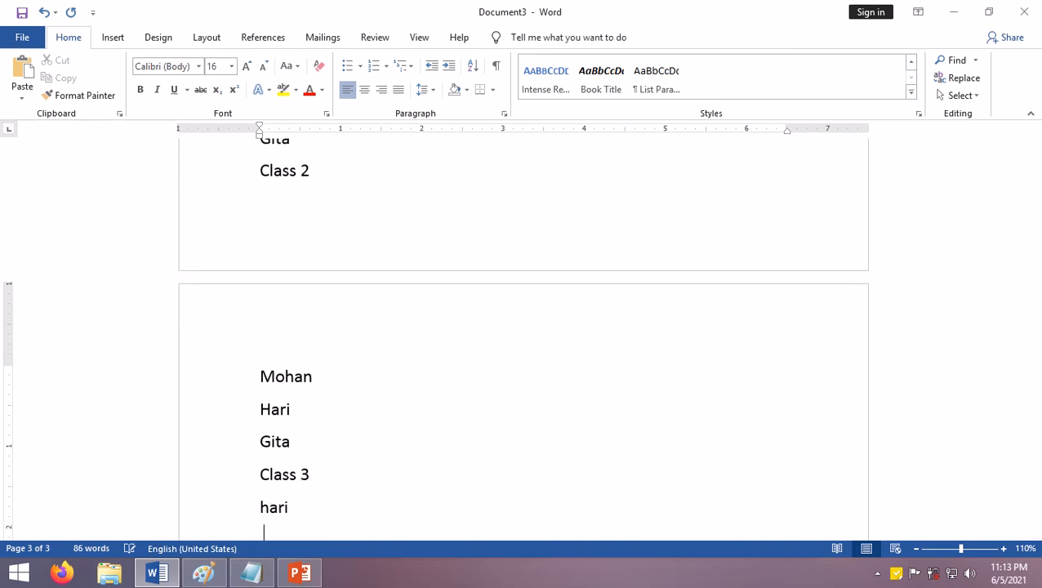
pyautogui.write('mohan')
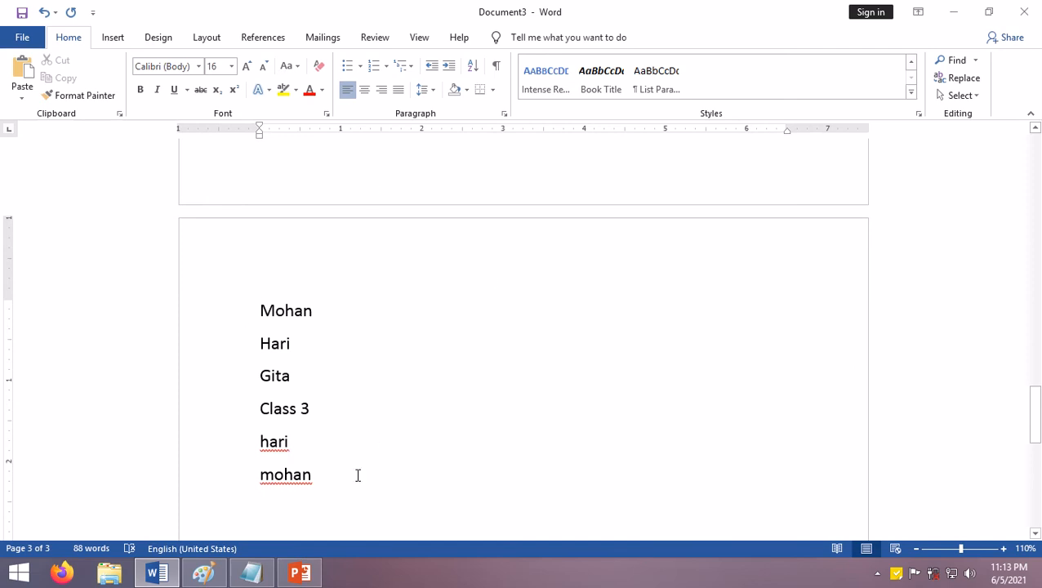
# Insert blank lines above the Students name List heading to move the whole new list onto page 3.
pyautogui.moveTo(249, 502); pyautogui.dragTo(223, 482)
pyautogui.click(433, 490)
pyautogui.scroll(-3, 403, 441)
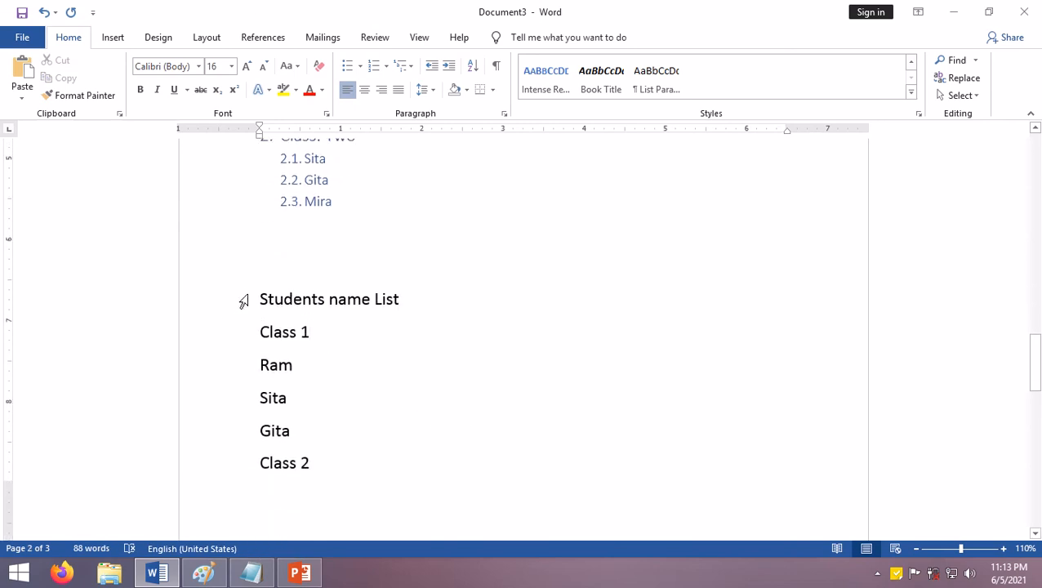
pyautogui.click(794, 256)
pyautogui.press('Return')
pyautogui.press('Return')
pyautogui.press('Return')
pyautogui.press('Return')
pyautogui.press('Return')
pyautogui.press('Return')
pyautogui.press('Return')
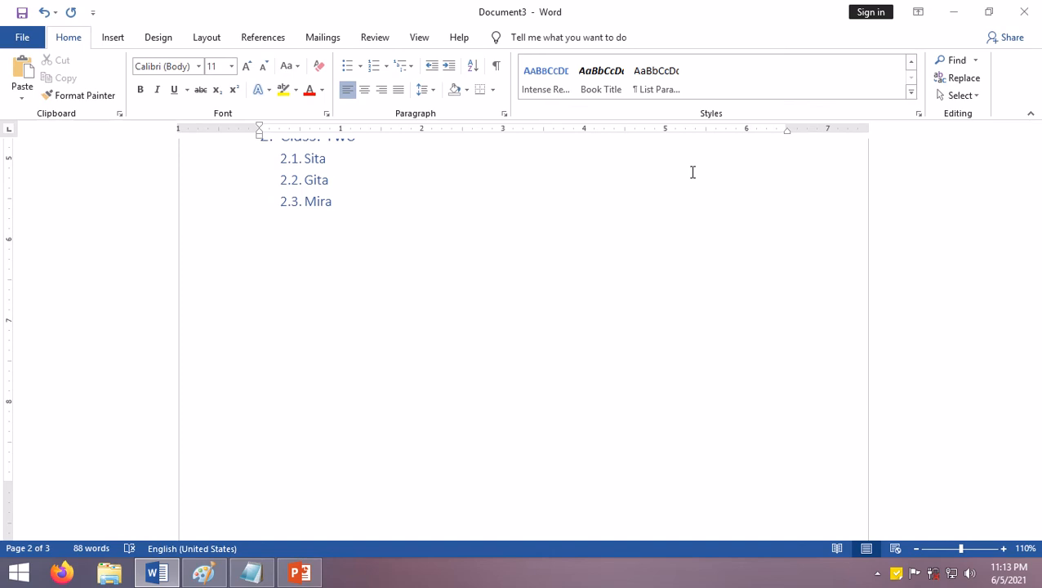
pyautogui.scroll(-10, 571, 245)
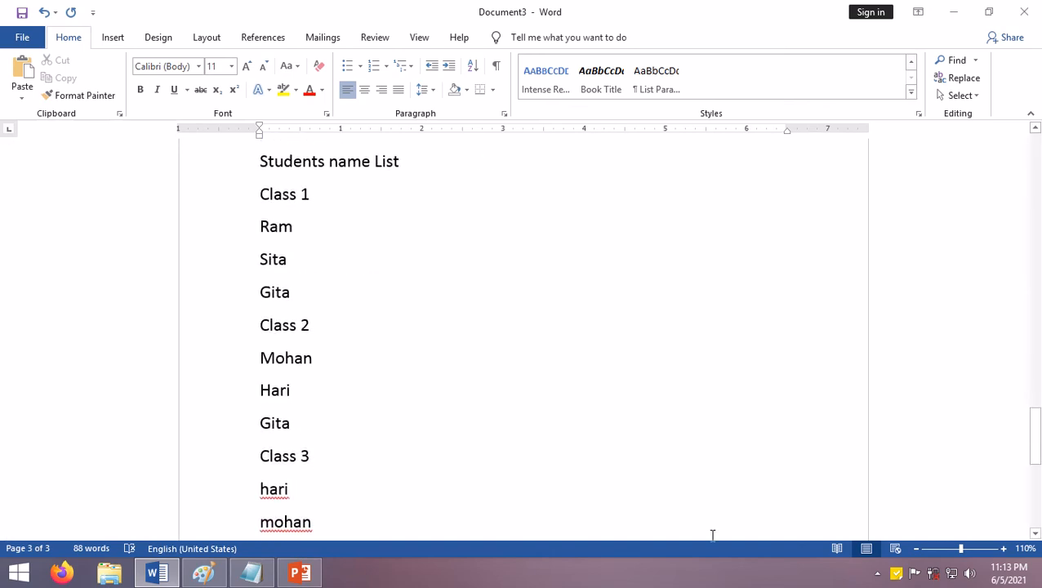
# Make the Class 1, Class 2 and Class 3 lines bold.
pyautogui.click(917, 549)
pyautogui.click(917, 549)
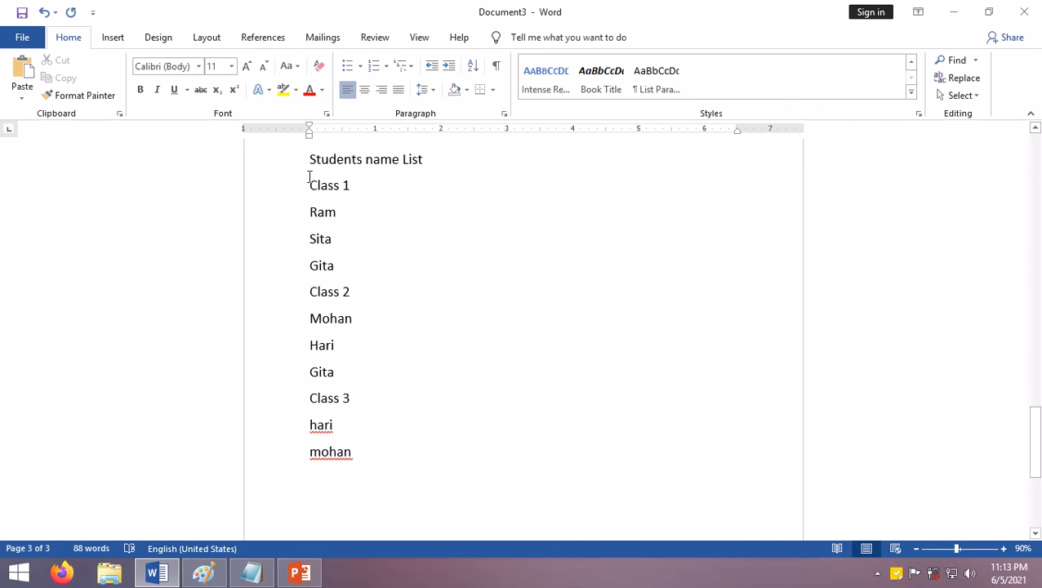
pyautogui.tripleClick(378, 159)
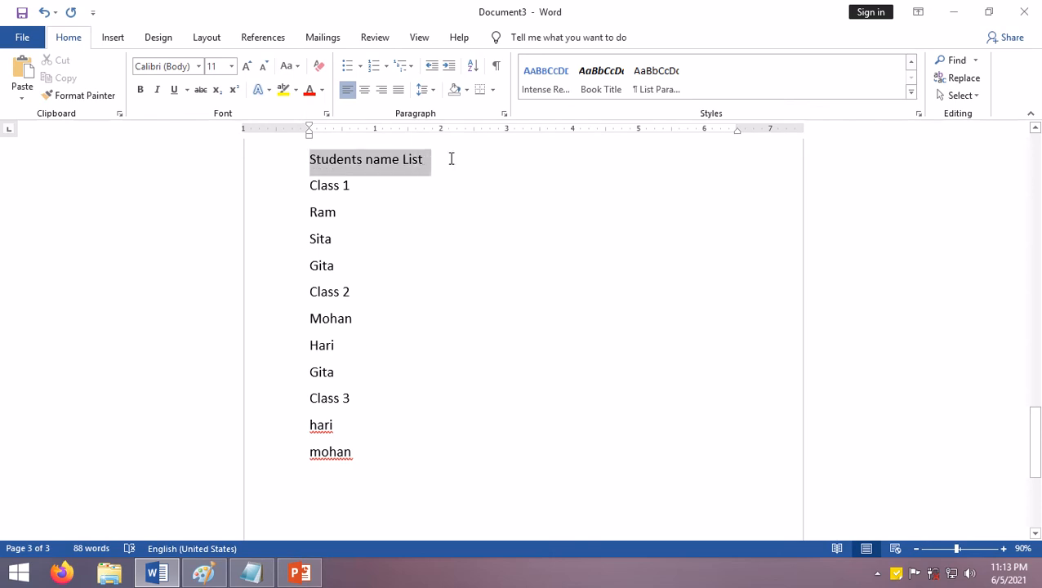
pyautogui.click(388, 225)
pyautogui.moveTo(306, 184); pyautogui.dragTo(402, 456)
pyautogui.click(382, 397)
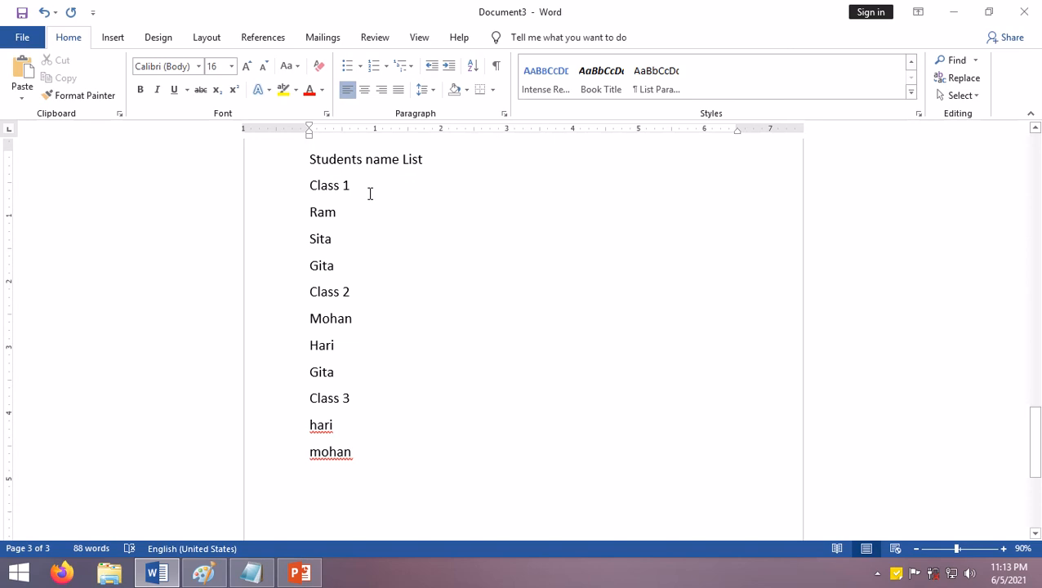
pyautogui.click(288, 187)
pyautogui.click(140, 89)
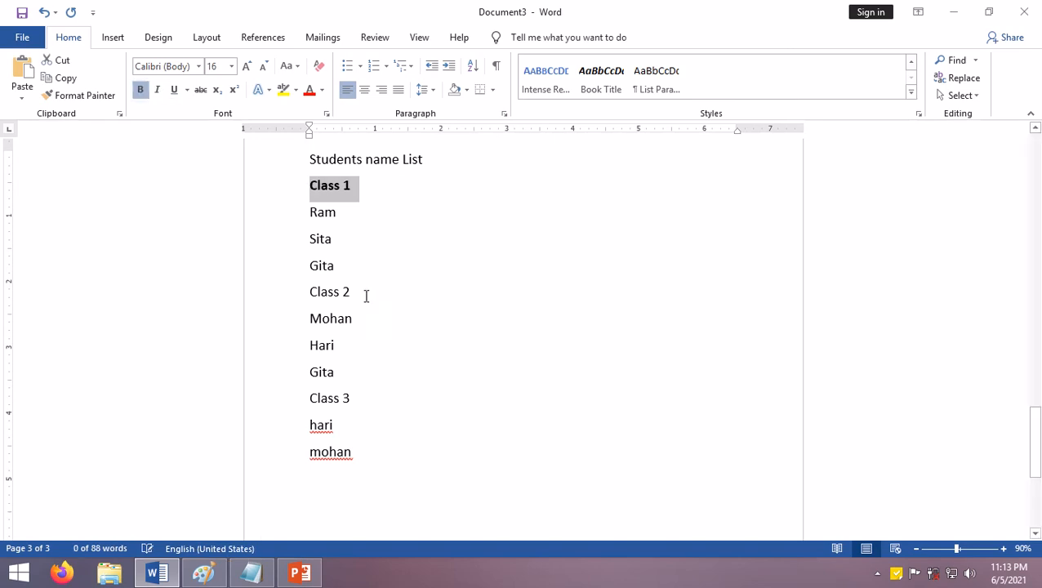
pyautogui.tripleClick(321, 291)
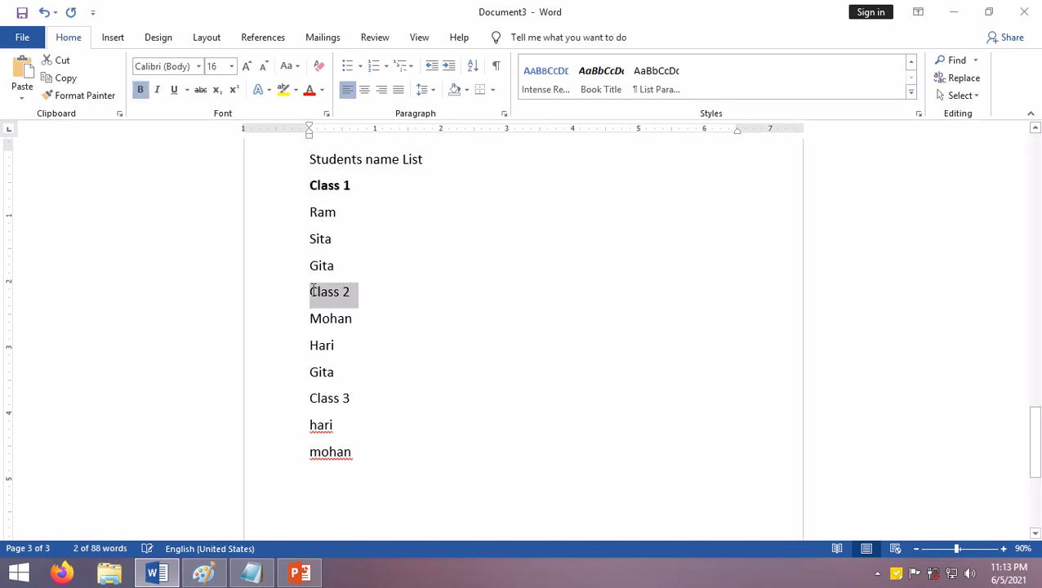
pyautogui.click(140, 90)
pyautogui.moveTo(377, 398); pyautogui.dragTo(299, 398)
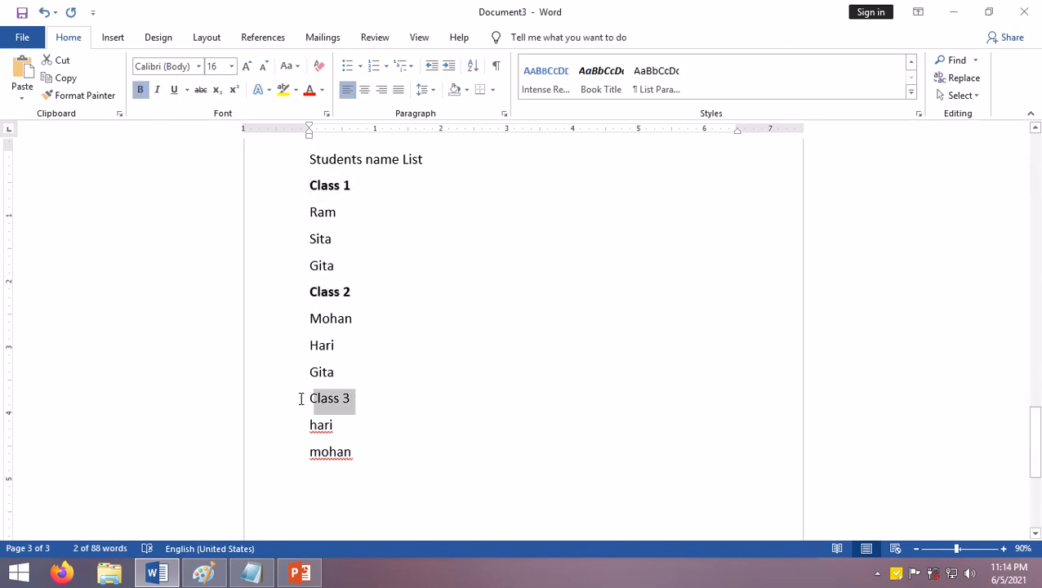
pyautogui.click(140, 89)
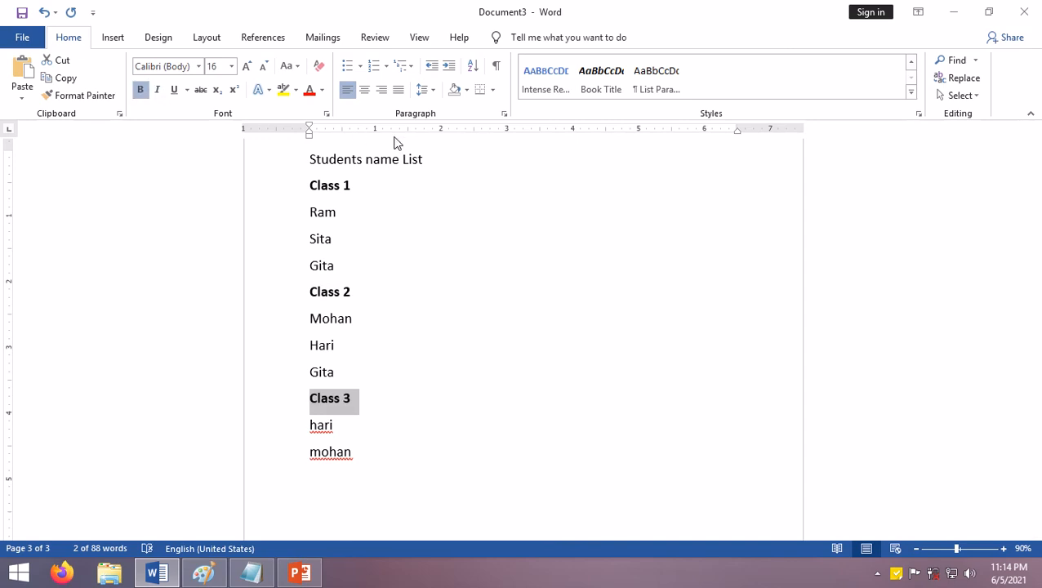
# Make the Students name List heading bold and underlined.
pyautogui.moveTo(440, 162); pyautogui.dragTo(286, 161)
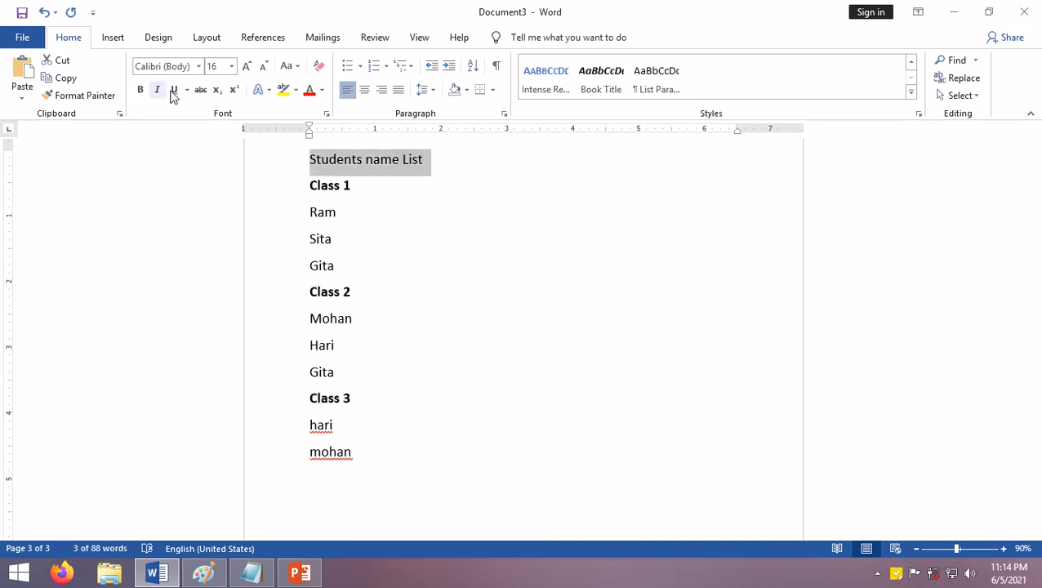
pyautogui.click(140, 90)
pyautogui.hotkey('ctrl', 'u')
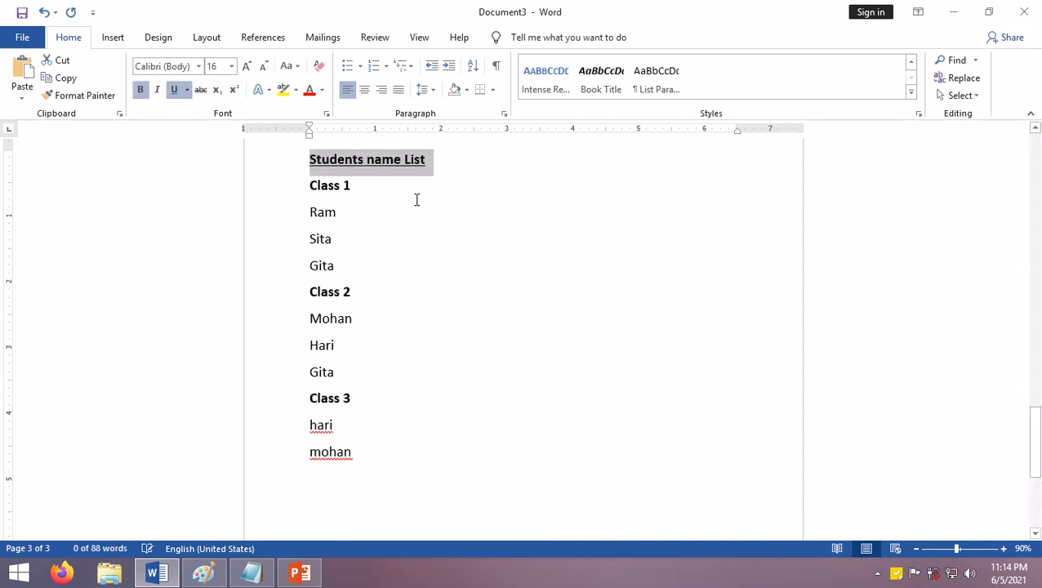
# Apply the 1) a) i) multilevel list format to all lines from Class 1 through the last student of Class 3.
pyautogui.click(329, 208)
pyautogui.moveTo(307, 186); pyautogui.dragTo(397, 461)
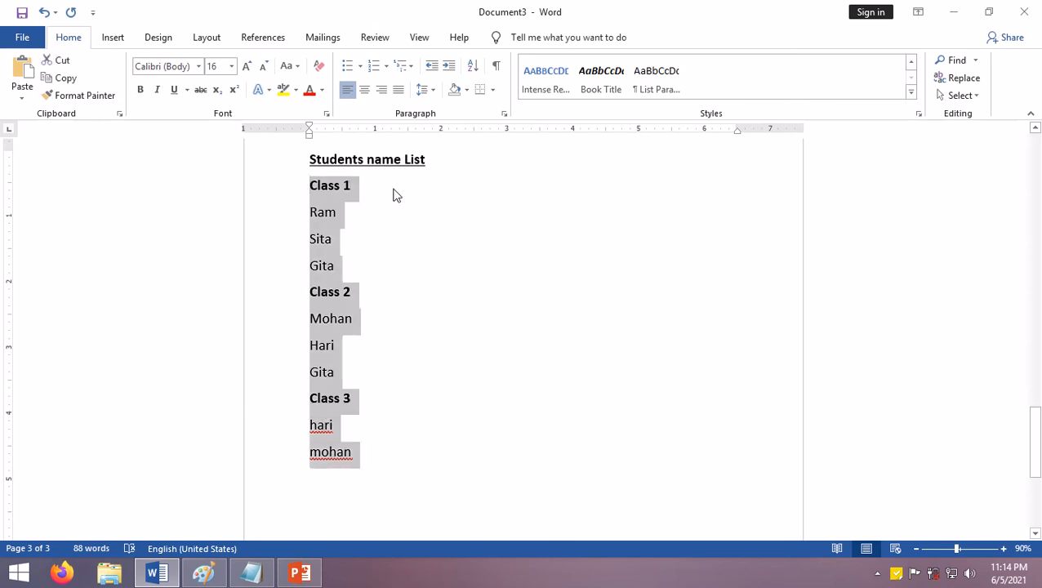
pyautogui.click(414, 67)
pyautogui.moveTo(507, 217)
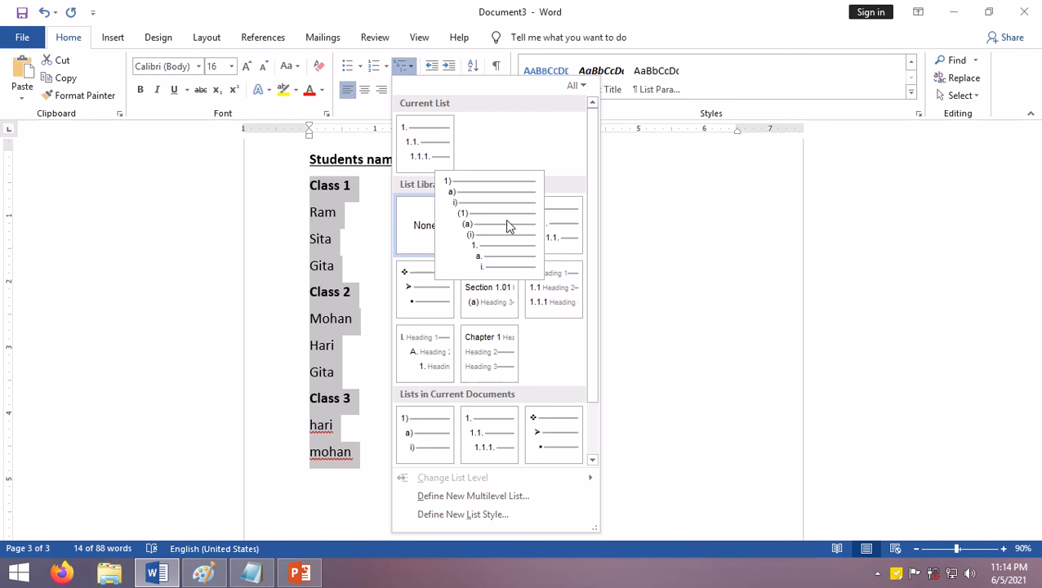
pyautogui.click(506, 222)
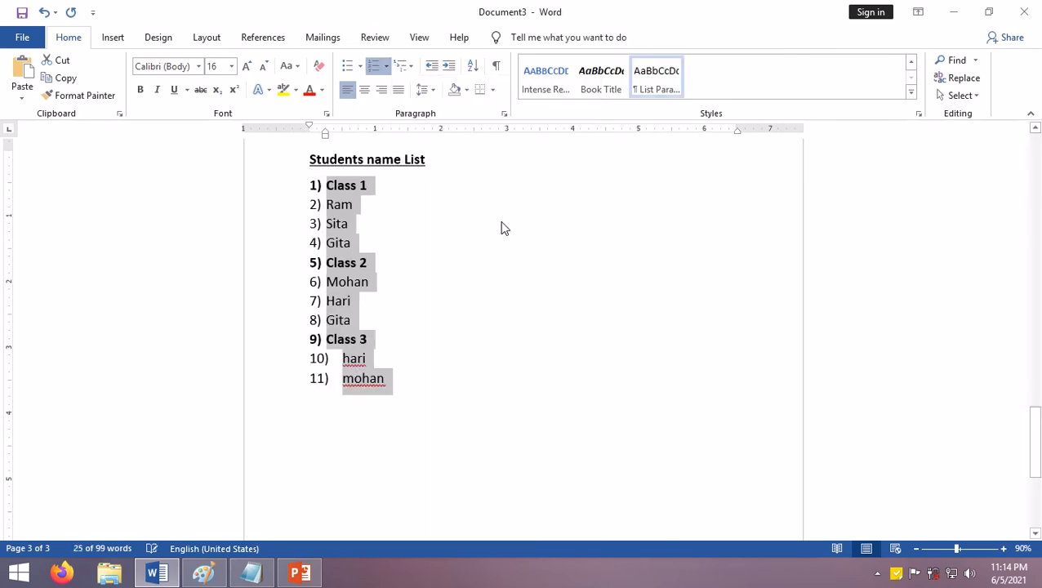
pyautogui.click(434, 279)
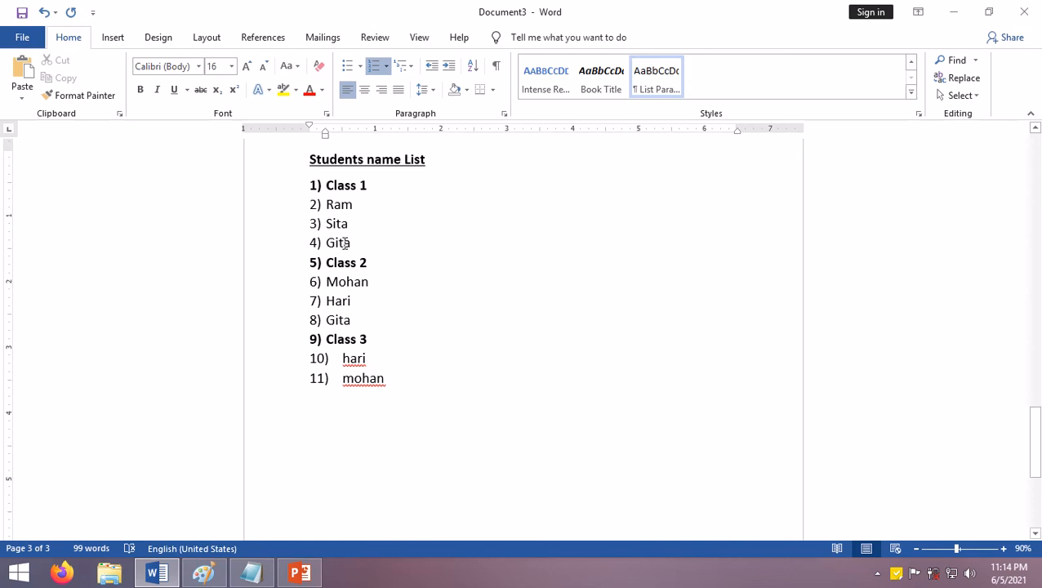
# Demote the three students under Class 1 to the second list level, lettered a) to c).
pyautogui.moveTo(348, 243); pyautogui.dragTo(317, 209)
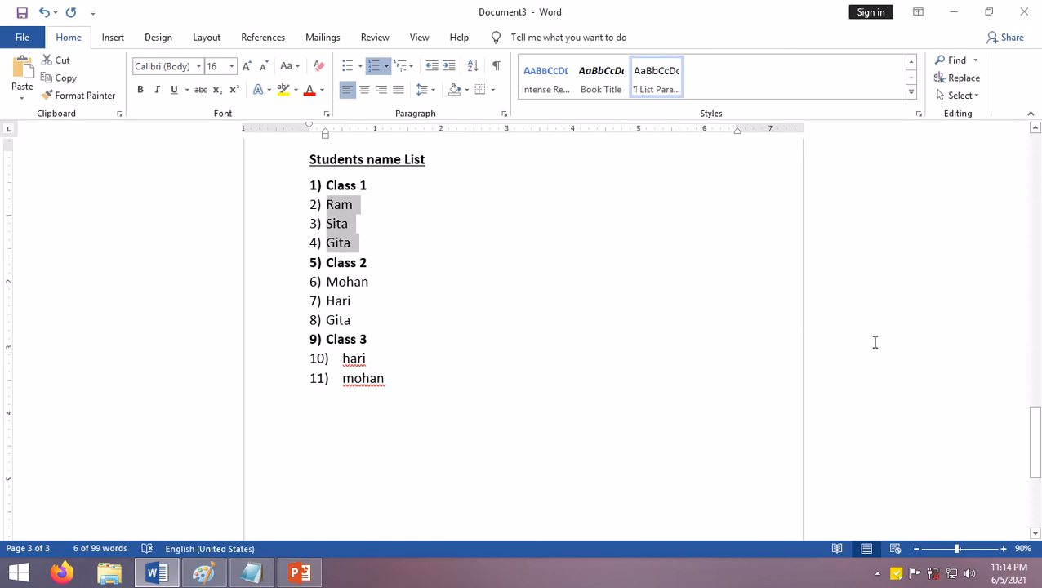
pyautogui.press('Tab')
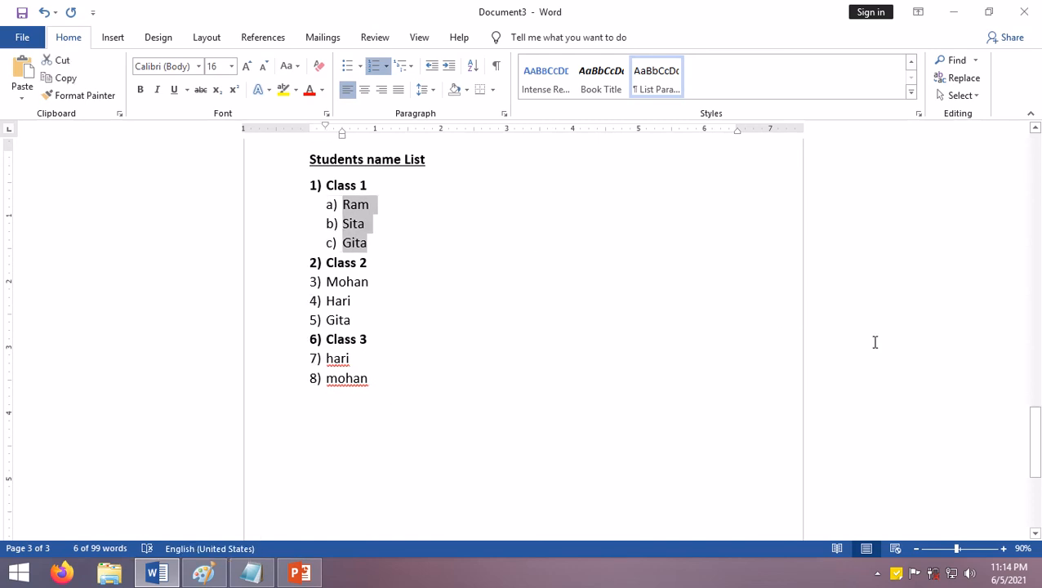
# Demote the students under Class 2 and Class 3 to the second list level, lettered from a).
pyautogui.click(412, 282)
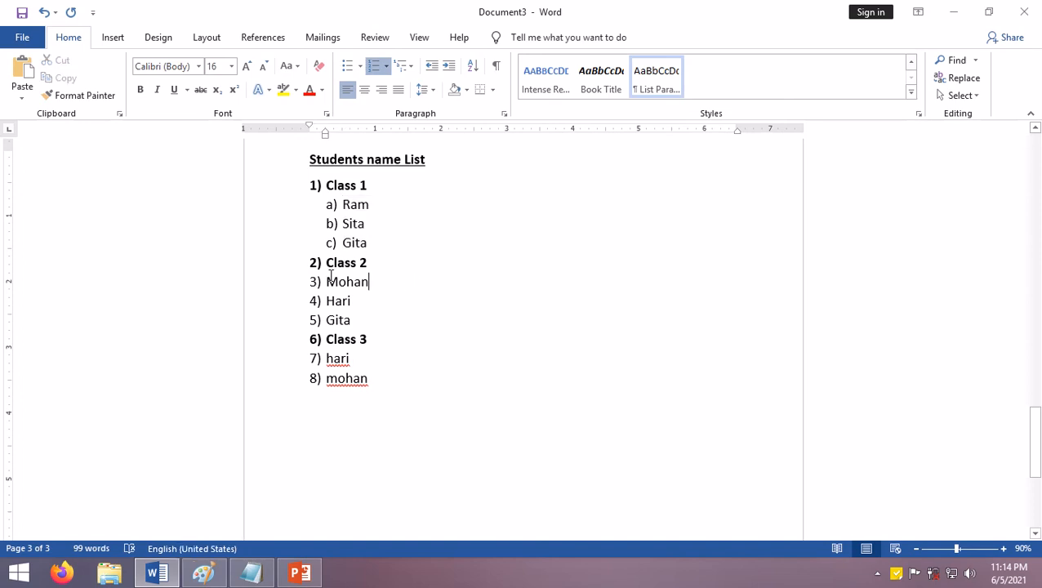
pyautogui.moveTo(312, 282); pyautogui.dragTo(377, 317)
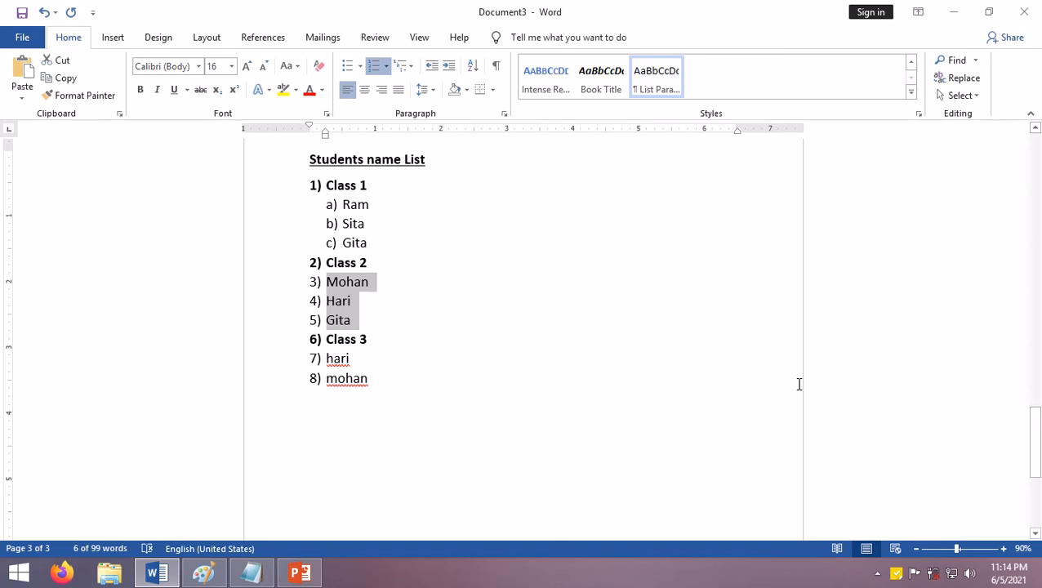
pyautogui.press('Tab')
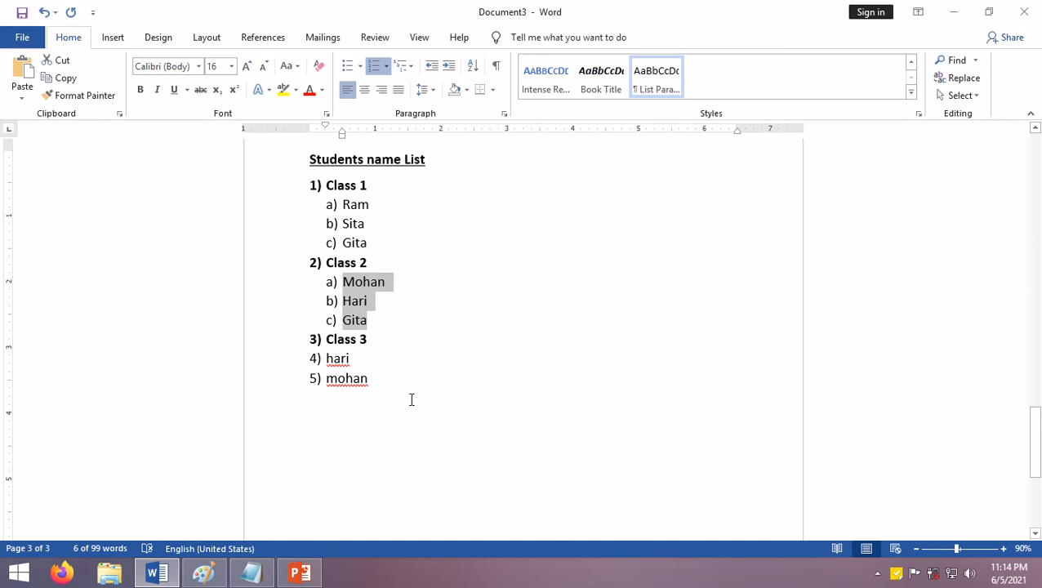
pyautogui.moveTo(310, 400); pyautogui.dragTo(311, 365)
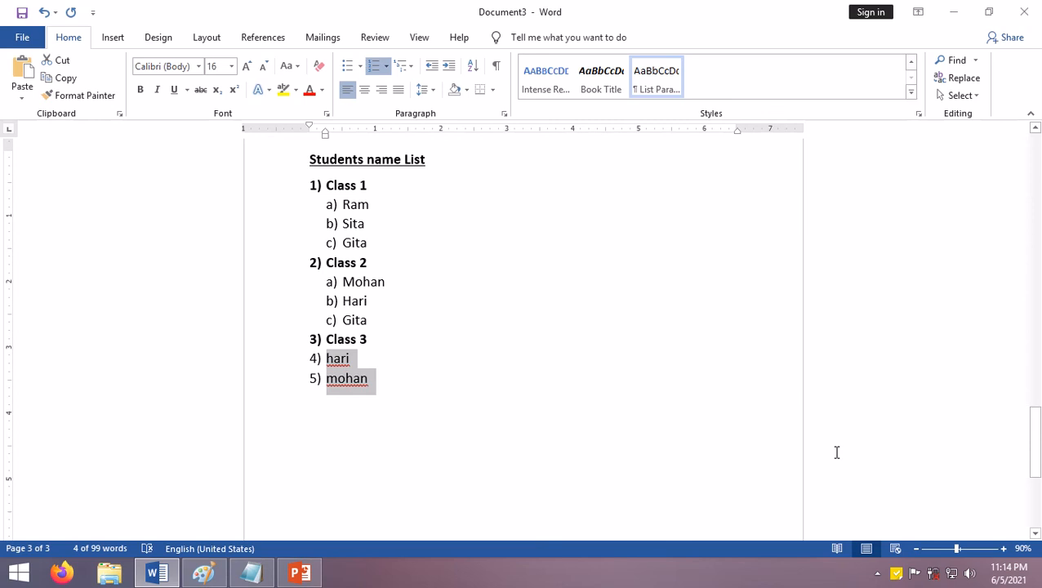
pyautogui.press('Tab')
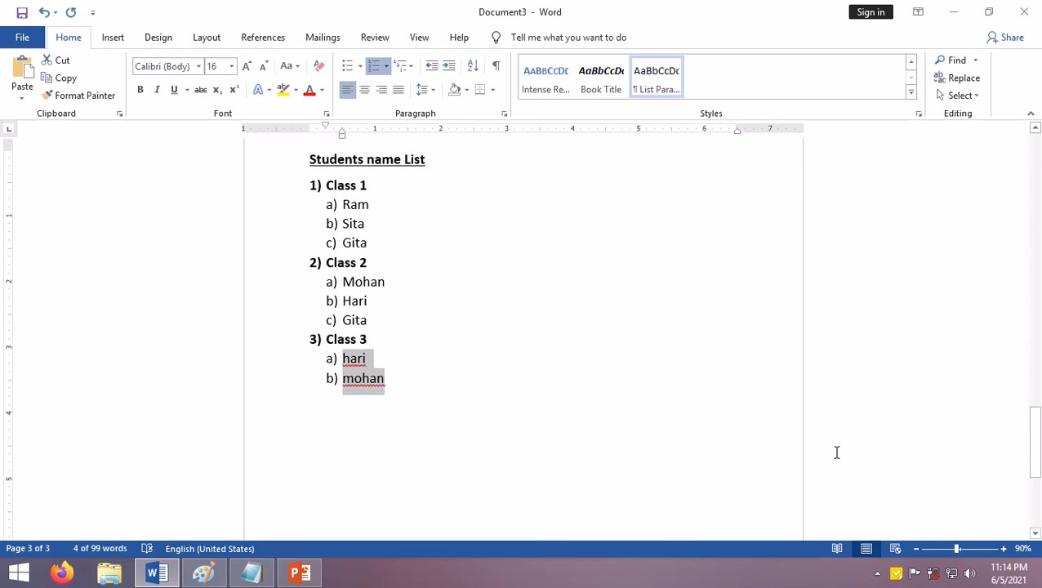
# Demote the students under all three classes to the third list level, numbered from i).
pyautogui.press('Tab')
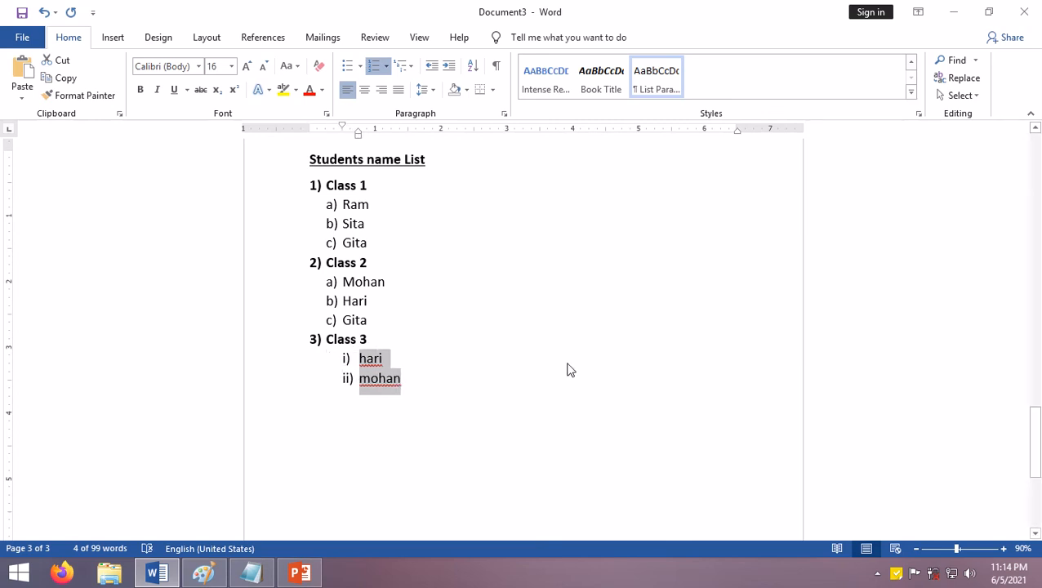
pyautogui.moveTo(382, 329); pyautogui.dragTo(359, 282)
pyautogui.press('Tab')
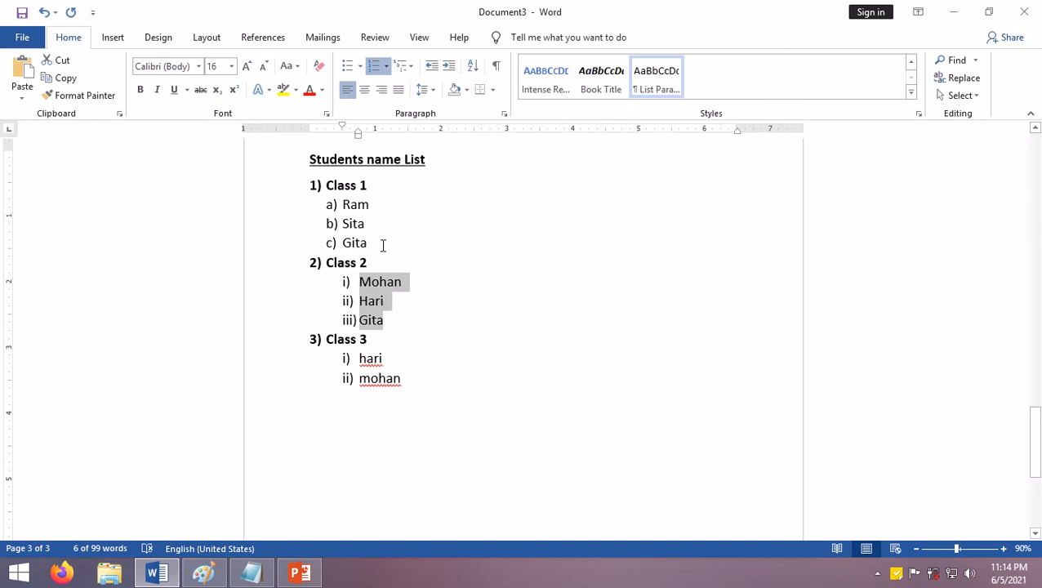
pyautogui.moveTo(382, 245); pyautogui.dragTo(314, 201)
pyautogui.press('Tab')
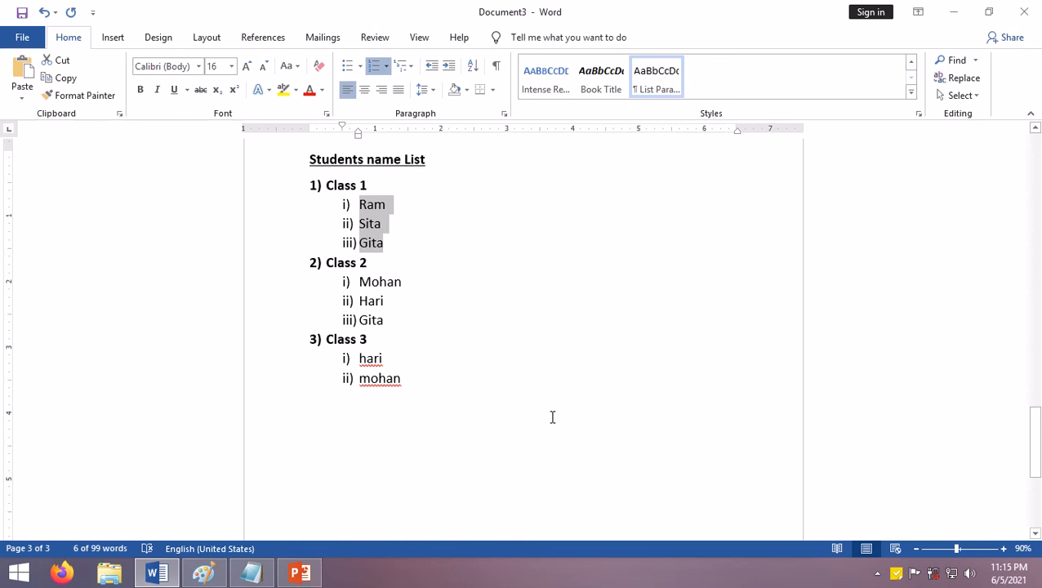
pyautogui.click(533, 395)
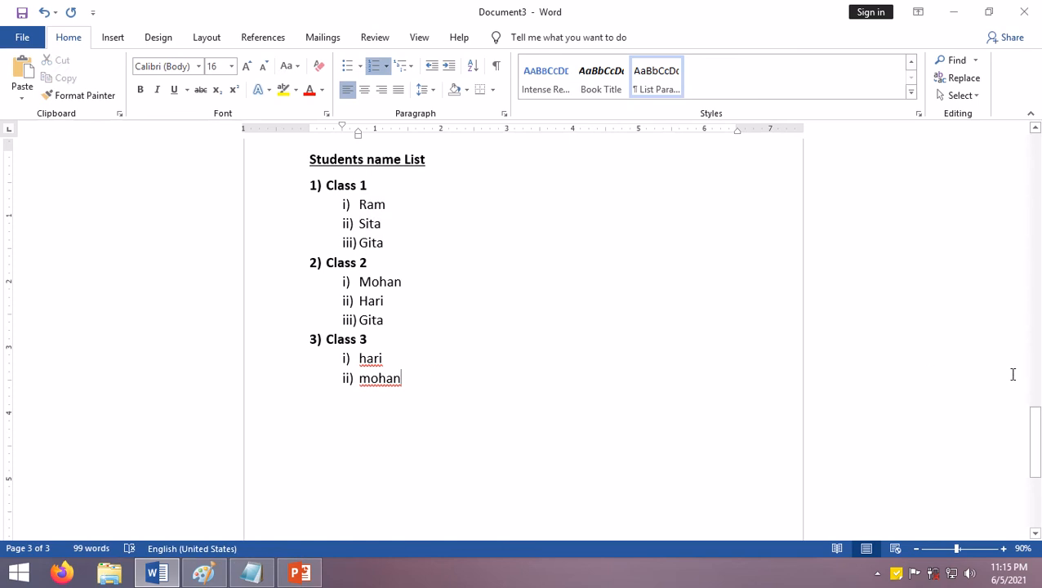
# Add a new line after the last Class 3 student and remove its list numbering and indent.
pyautogui.press('Return')
pyautogui.hotkey('shift', 'Tab')
pyautogui.hotkey('shift', 'Tab')
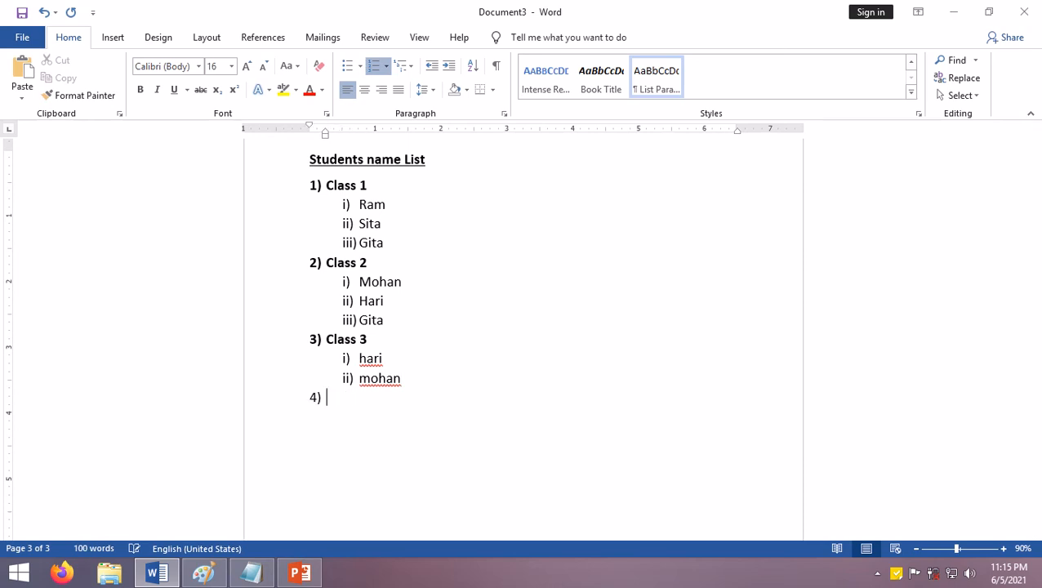
pyautogui.press('BackSpace')
pyautogui.press('BackSpace')
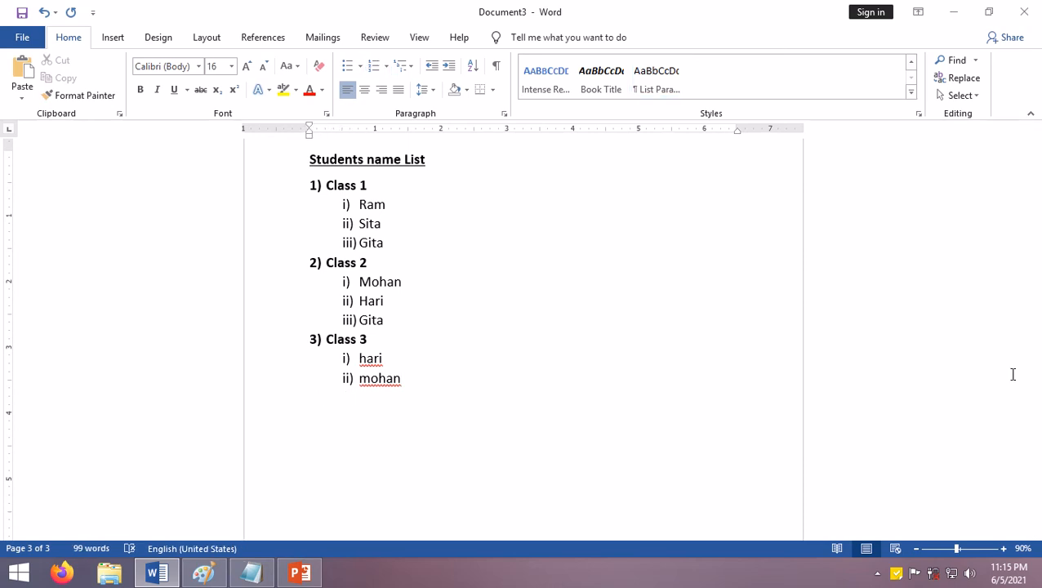
# Enter the heading "name List" as plain text below the finished students list.
pyautogui.write('Class')
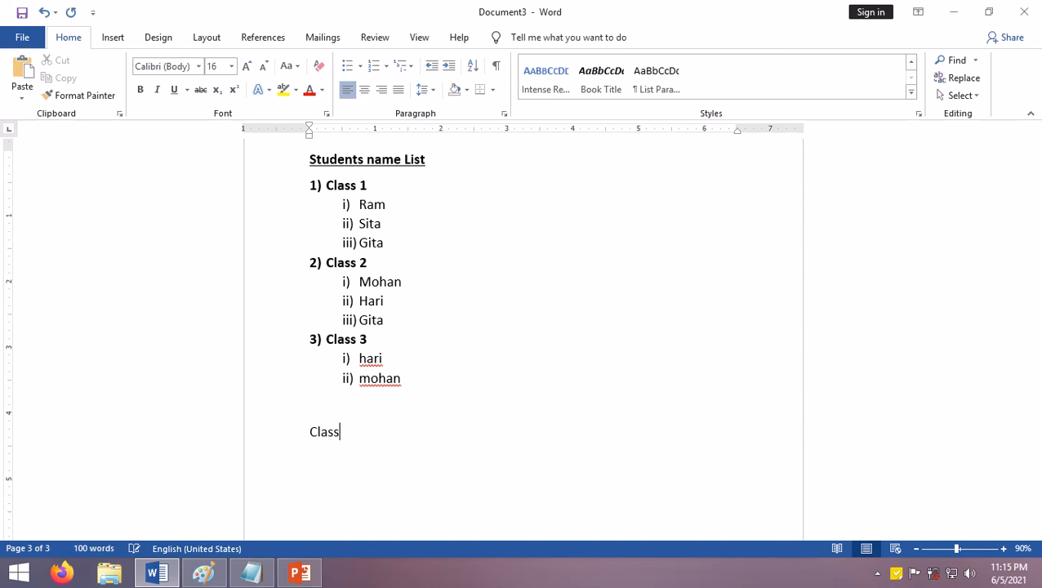
pyautogui.press('BackSpace')
pyautogui.press('BackSpace')
pyautogui.press('BackSpace')
pyautogui.press('BackSpace')
pyautogui.press('BackSpace')
pyautogui.write('name List')
pyautogui.press('Return')
# Add the lines "Class 1" and "Section A" below the name List heading.
pyautogui.write('Class')
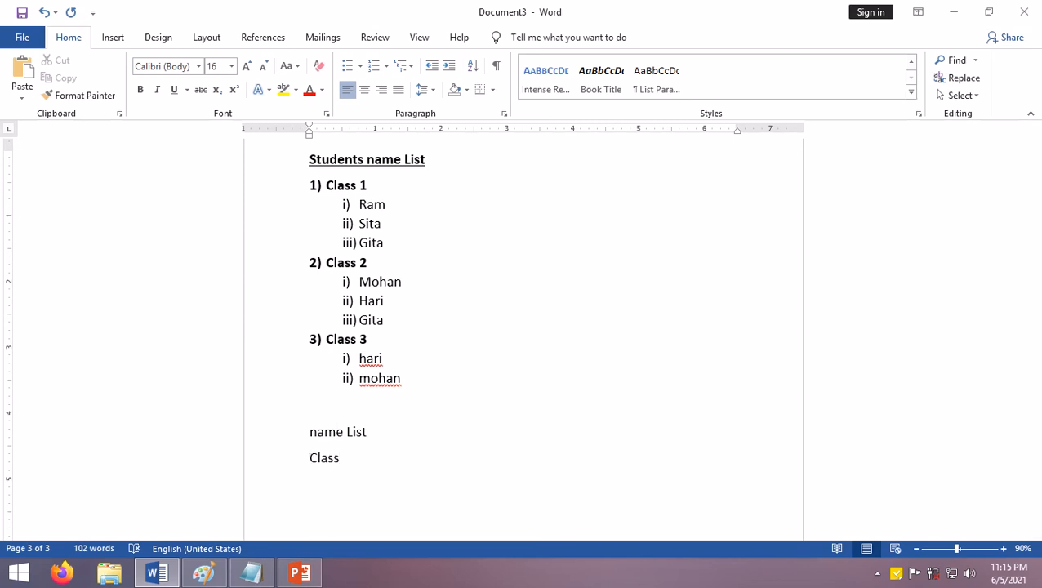
pyautogui.write(' 1 A Ram')
pyautogui.press('BackSpace')
pyautogui.press('BackSpace')
pyautogui.press('BackSpace')
pyautogui.press('BackSpace')
pyautogui.press('BackSpace')
pyautogui.press('BackSpace')
pyautogui.write('Section A ')
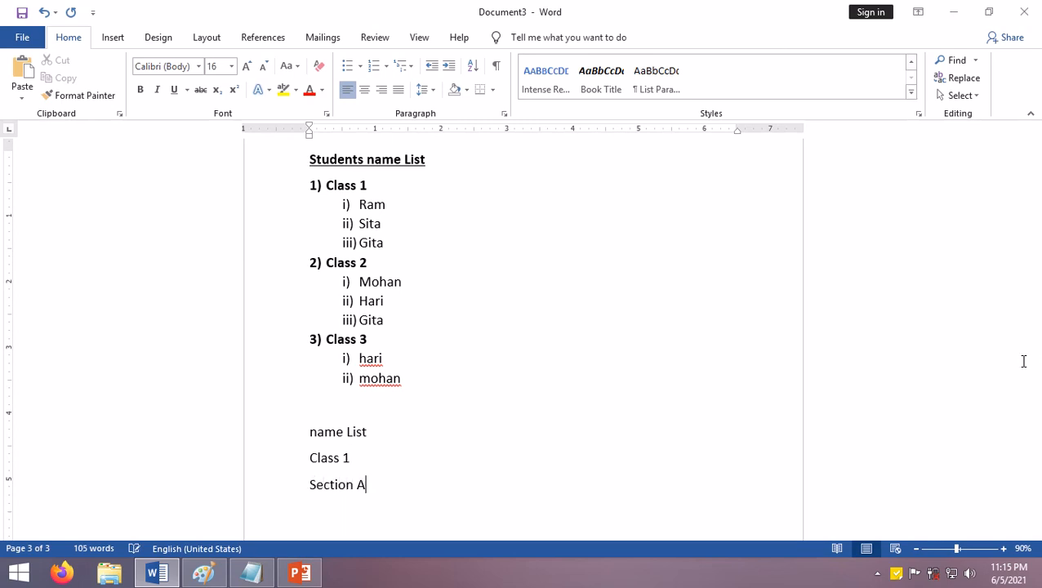
# Enter three student names on separate lines below Section A.
pyautogui.write('Ram')
pyautogui.press('Return')
pyautogui.write('Sita')
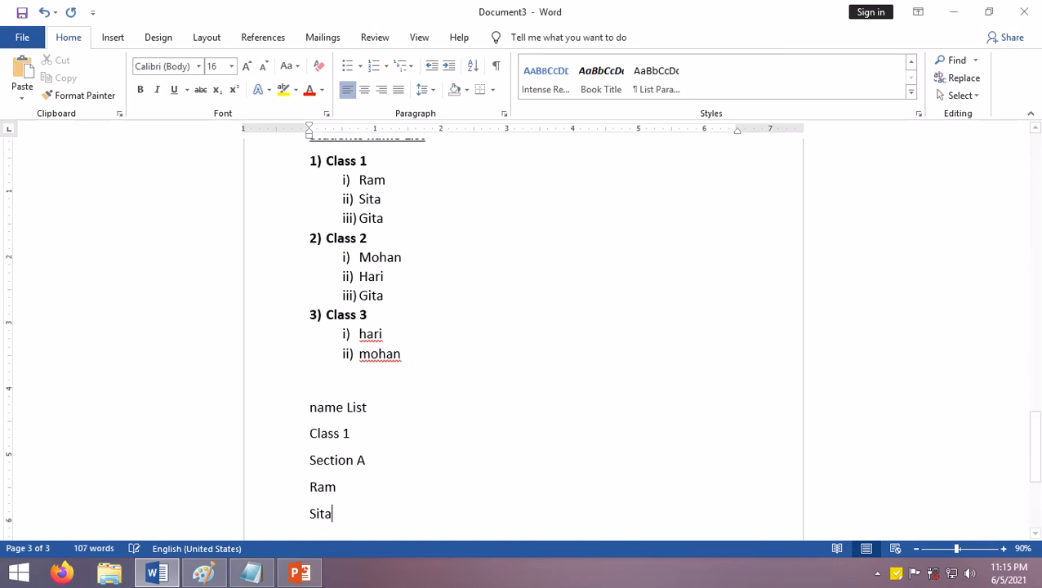
pyautogui.press('Return')
pyautogui.write('Gita')
pyautogui.press('Return')
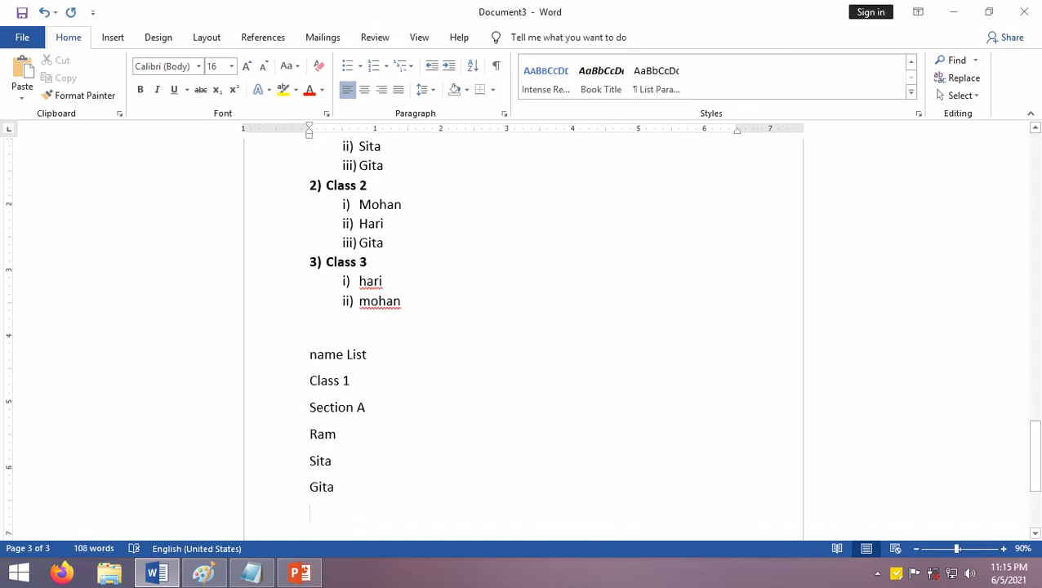
# Add a second "Class 1" line followed by "Section B" below the Section A students.
pyautogui.write('Class 1')
pyautogui.press('Return')
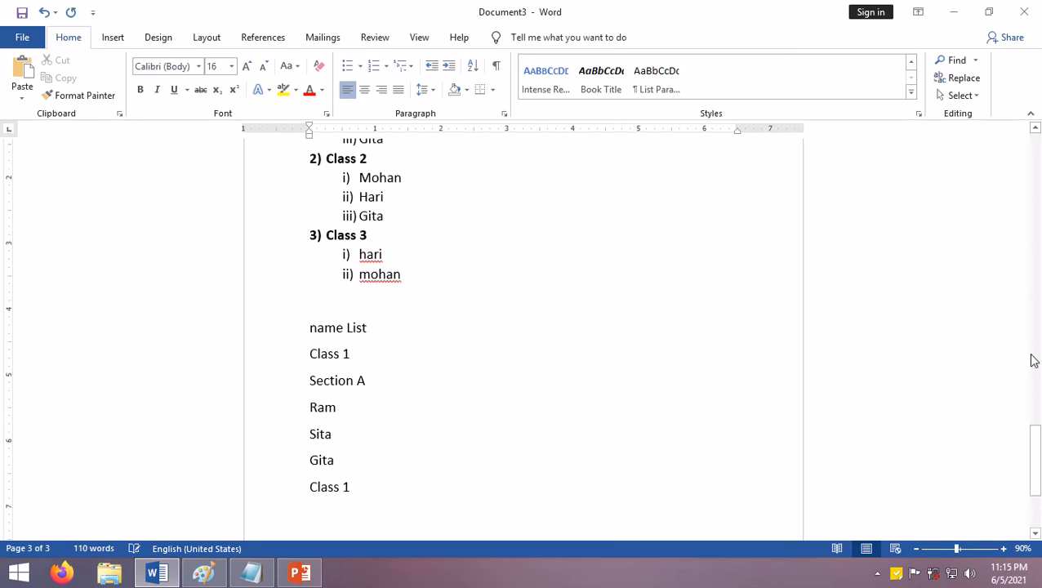
pyautogui.write('Section B')
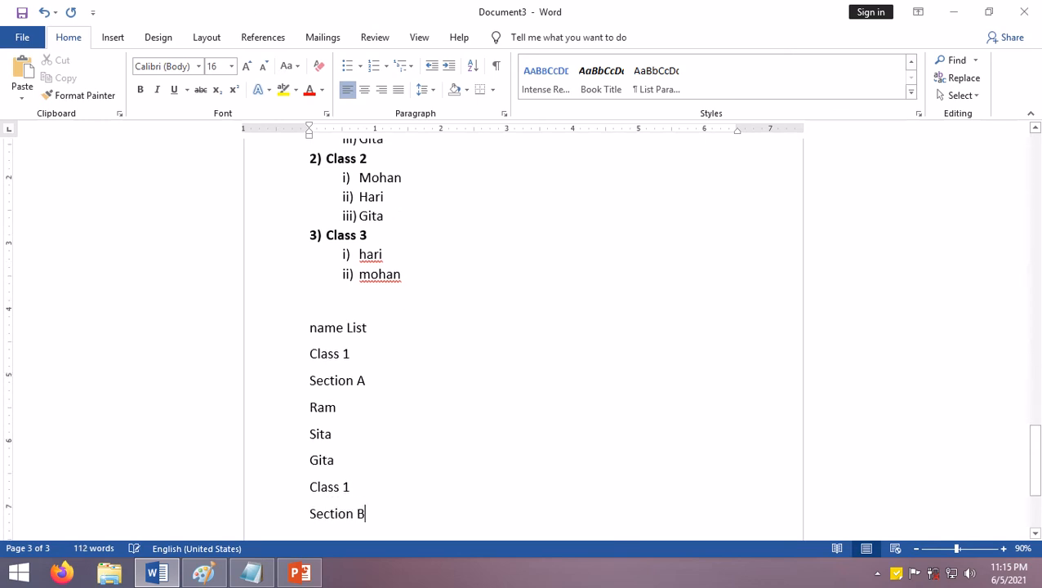
pyautogui.press('Return')
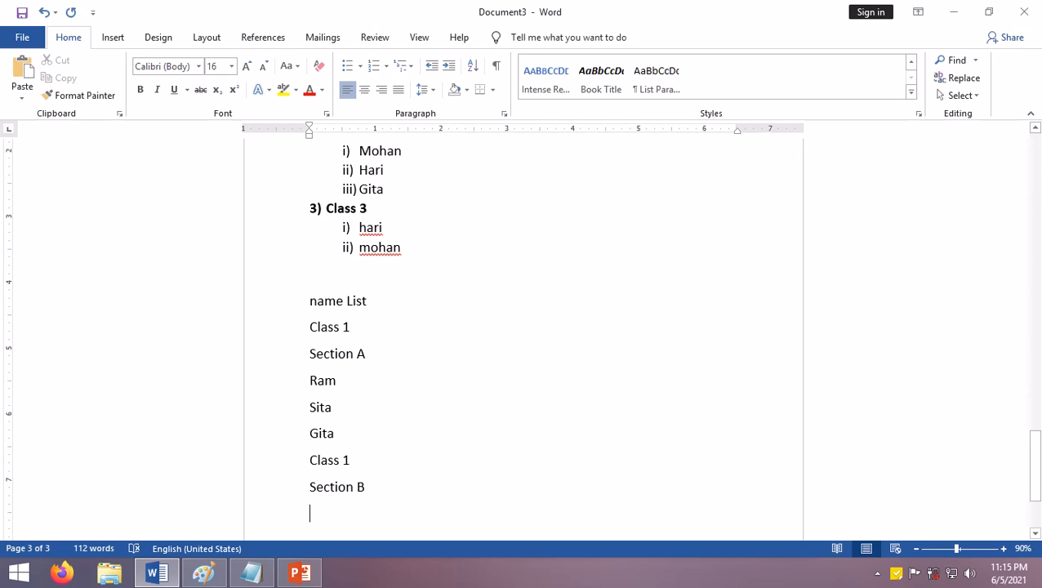
# Enter three student names on separate lines below Section B.
pyautogui.write('Ha')
pyautogui.press('BackSpace')
pyautogui.press('BackSpace')
pyautogui.write('Hari')
pyautogui.press('Return')
pyautogui.write('Mi')
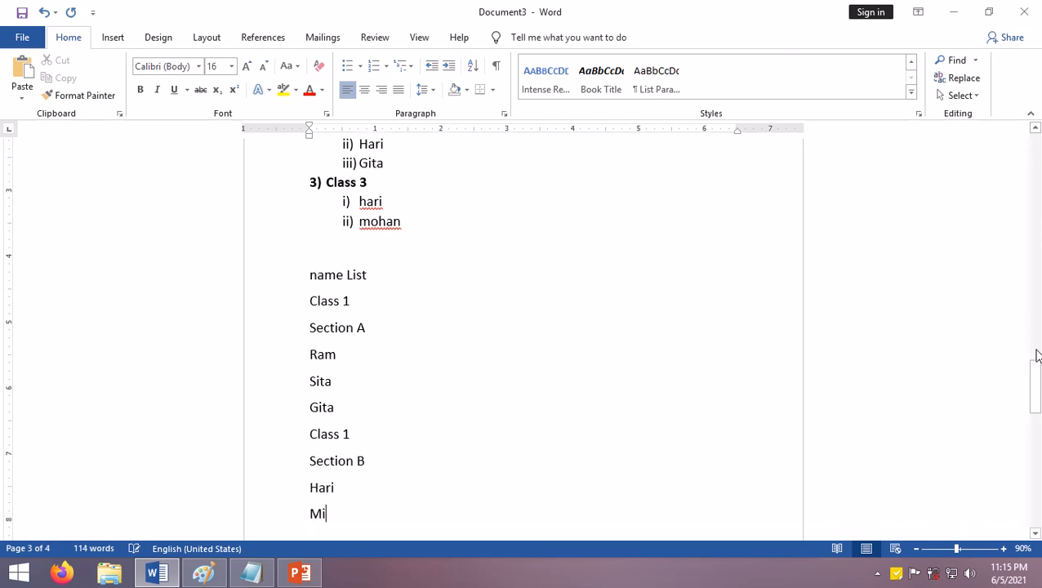
pyautogui.write('ra')
pyautogui.press('Return')
pyautogui.write('Gita')
pyautogui.press('Return')
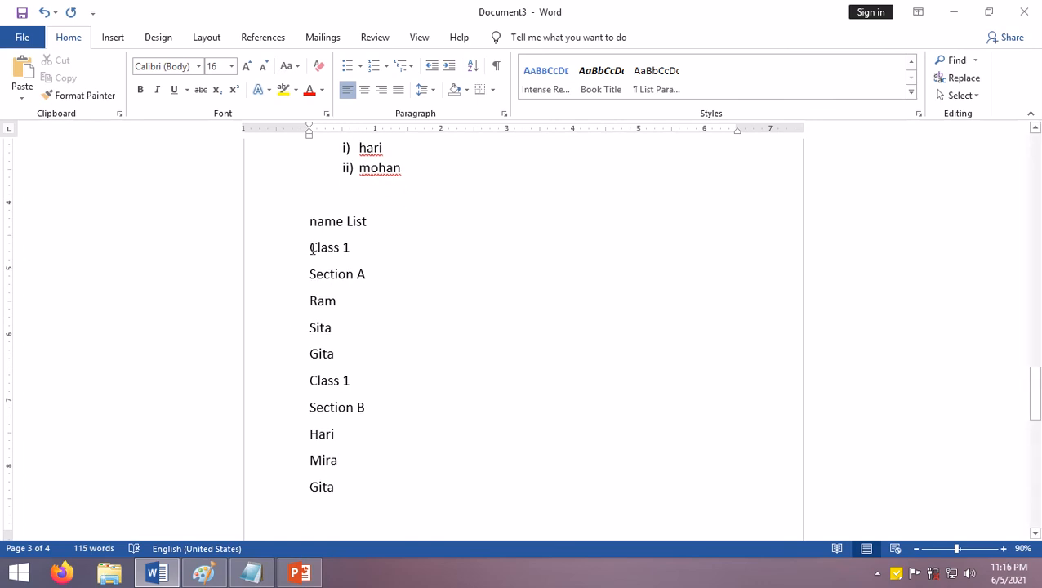
# Apply the 1) a) i) multilevel list format to all lines below the name List heading.
pyautogui.moveTo(305, 246); pyautogui.dragTo(370, 487)
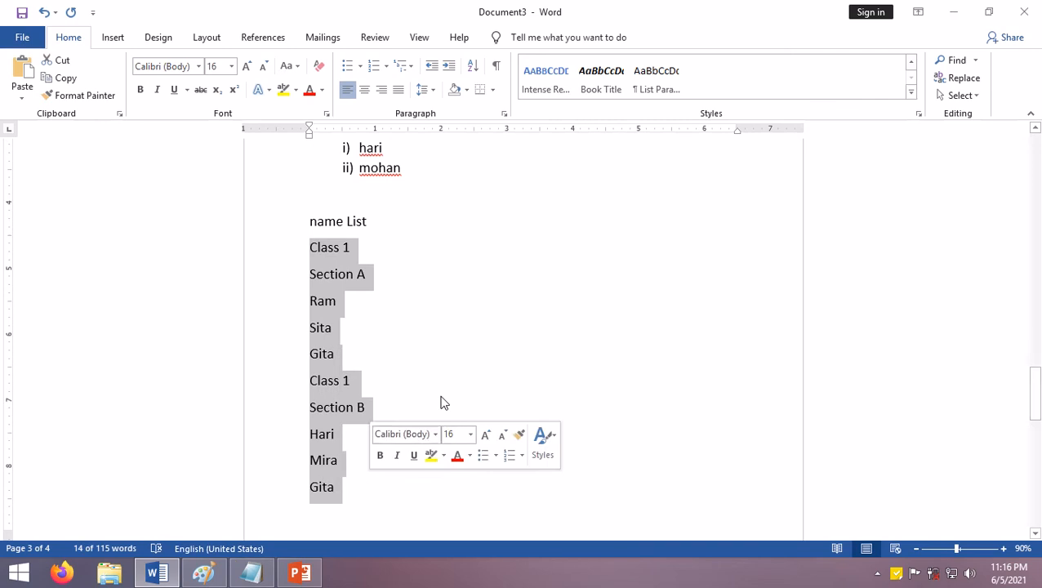
pyautogui.click(415, 70)
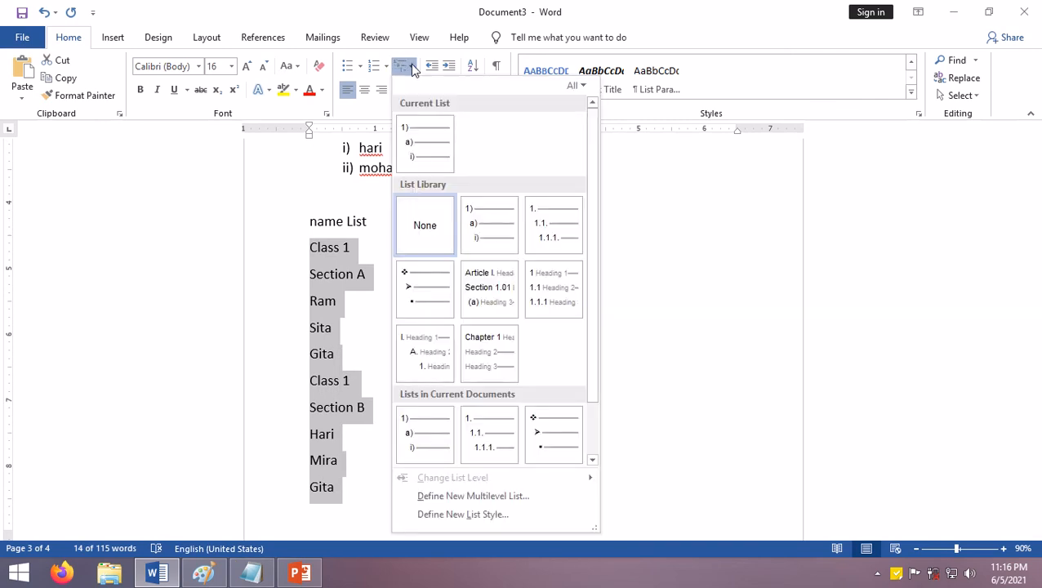
pyautogui.click(481, 218)
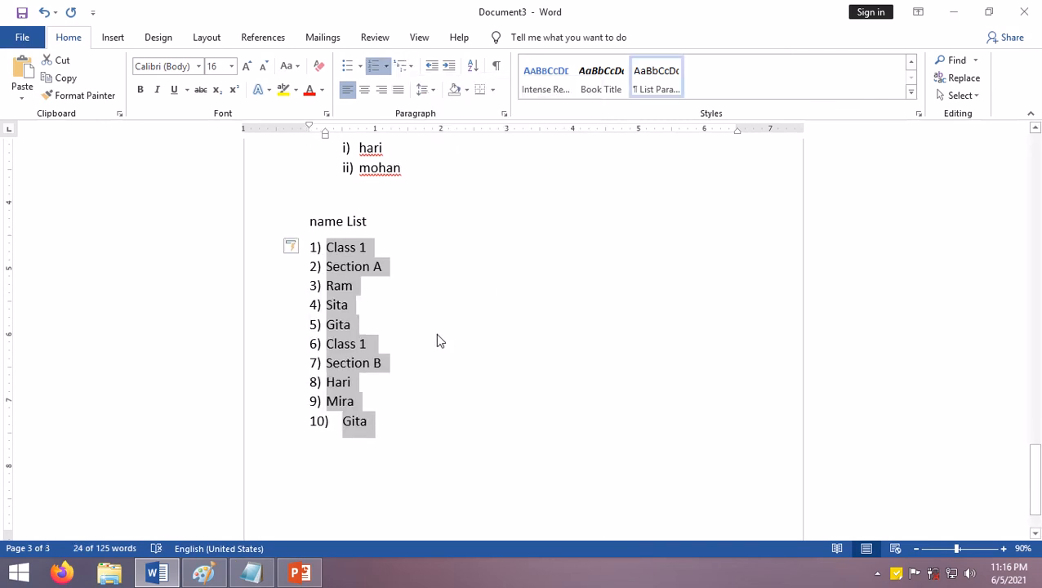
pyautogui.click(412, 324)
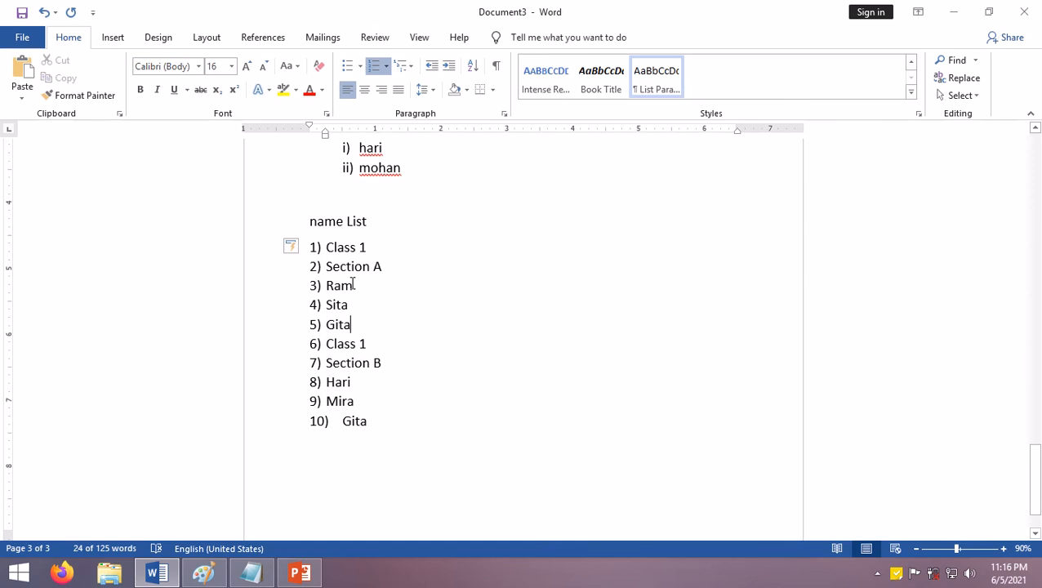
# Demote Section A to the second list level and its three students to the third level.
pyautogui.click(310, 271)
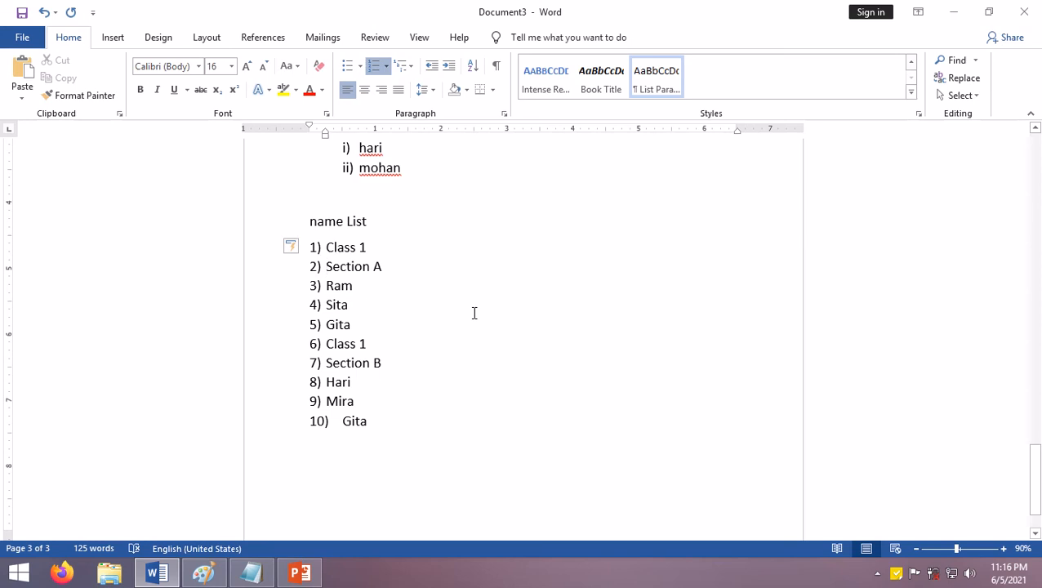
pyautogui.press('Tab')
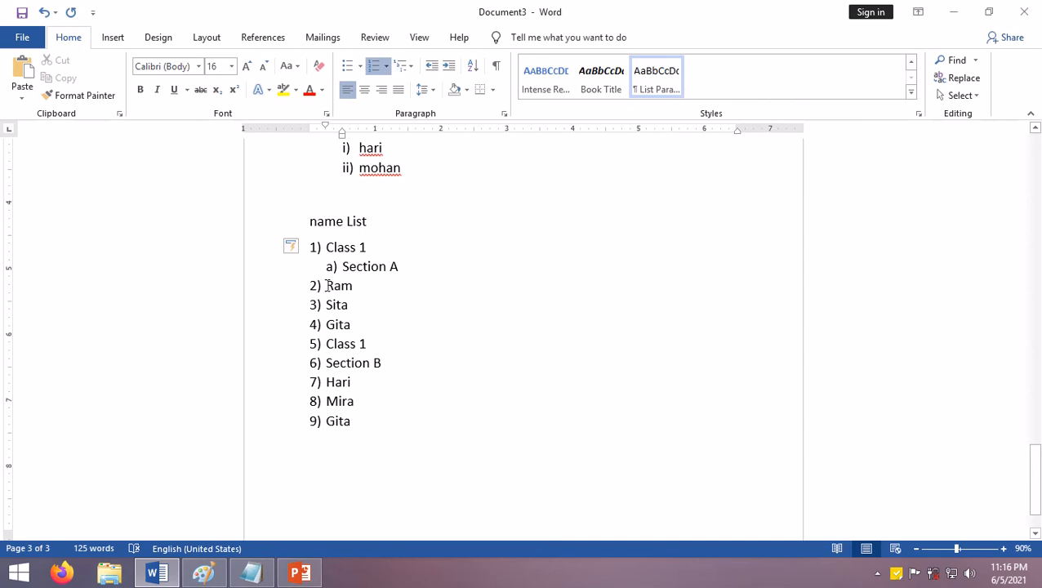
pyautogui.moveTo(328, 285); pyautogui.dragTo(375, 311)
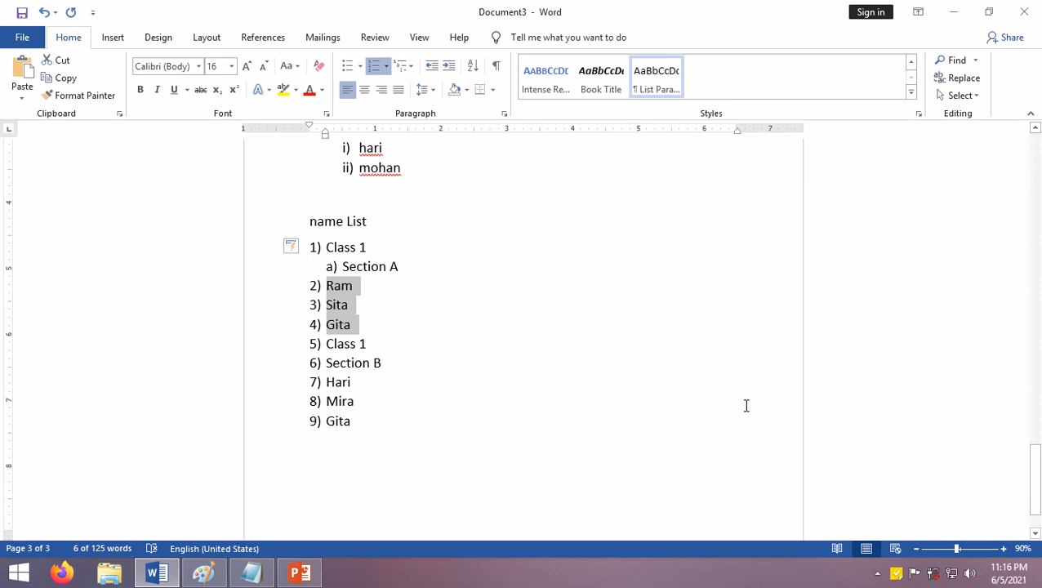
pyautogui.press('Tab')
pyautogui.press('Tab')
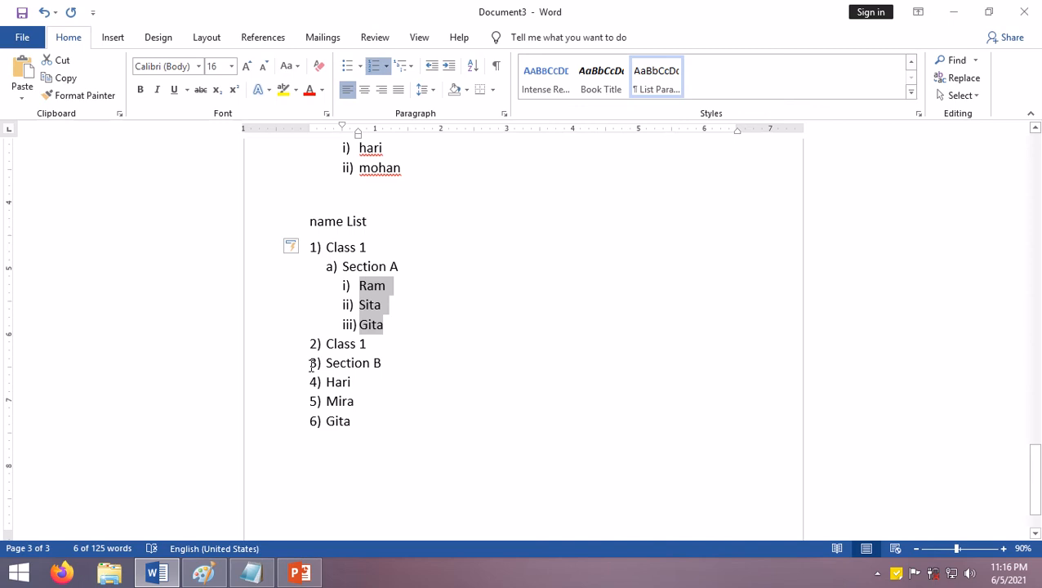
# Demote the Section B line to the second list level under the second Class 1.
pyautogui.click(361, 363)
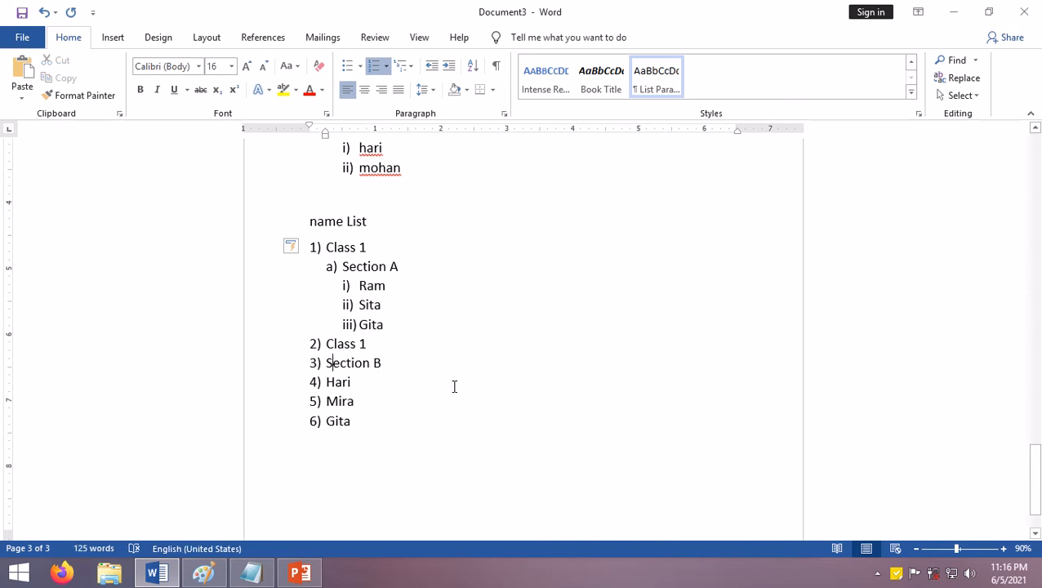
pyautogui.press('Tab')
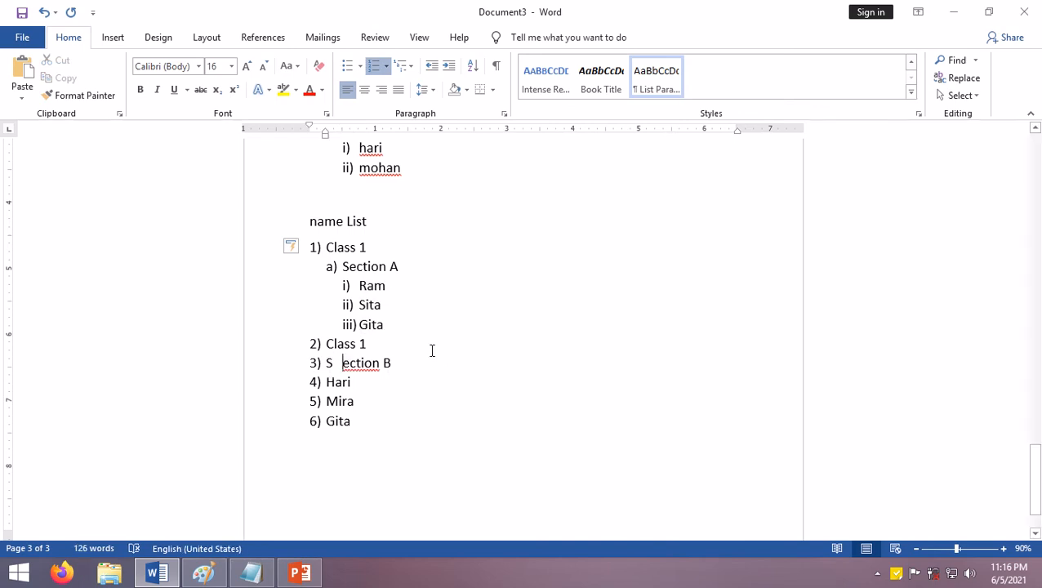
pyautogui.press('BackSpace')
pyautogui.click(308, 362)
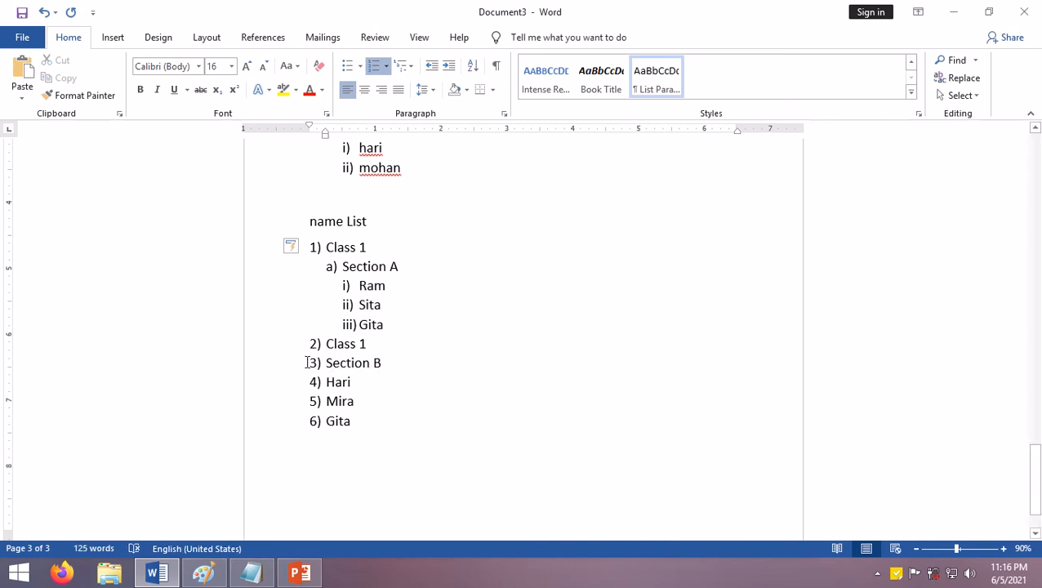
pyautogui.moveTo(349, 362); pyautogui.dragTo(407, 368)
pyautogui.press('Tab')
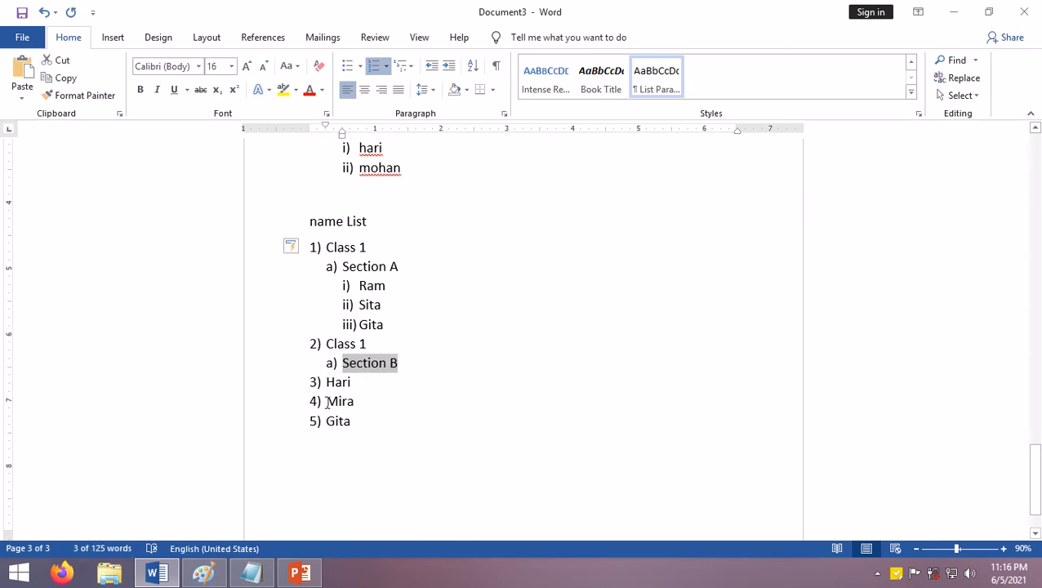
# Demote the three students under Section B to the third list level, numbered i) to iii).
pyautogui.moveTo(360, 422); pyautogui.dragTo(326, 381)
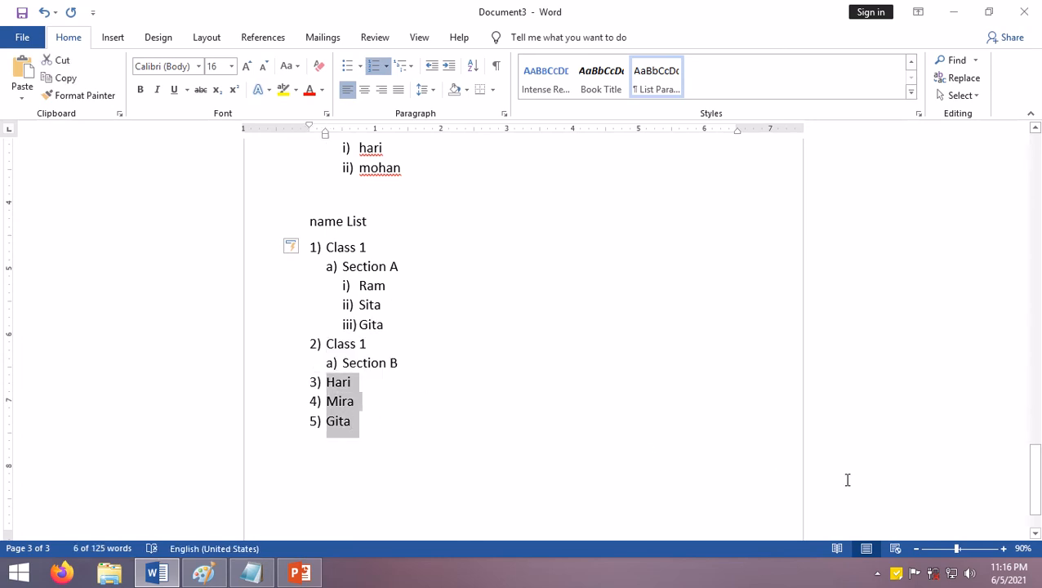
pyautogui.press('Tab')
pyautogui.press('Tab')
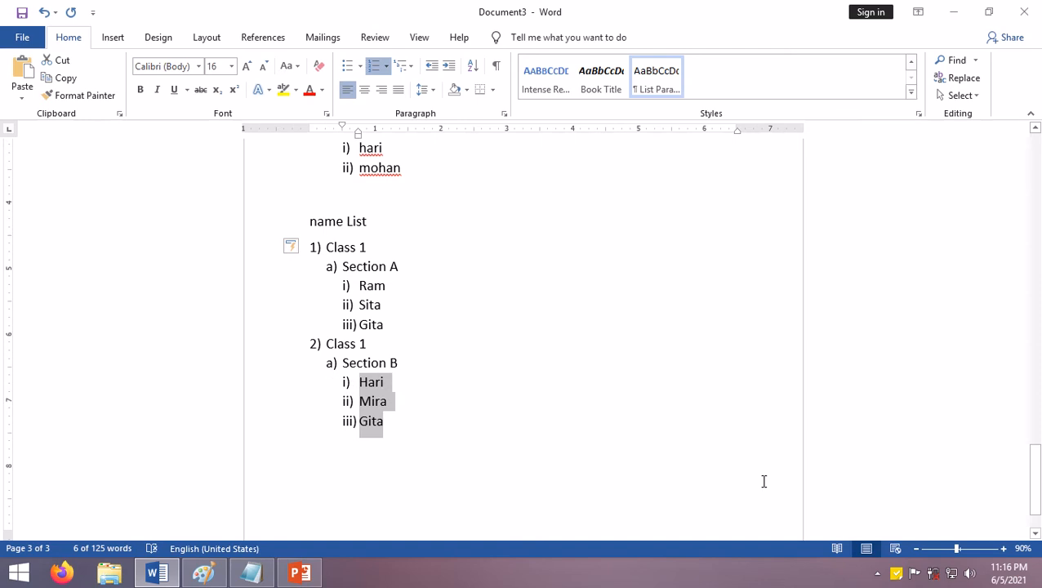
# Indent the whole multilevel list below the name List heading slightly and highlight the numbering of each level to review it.
pyautogui.click(438, 425)
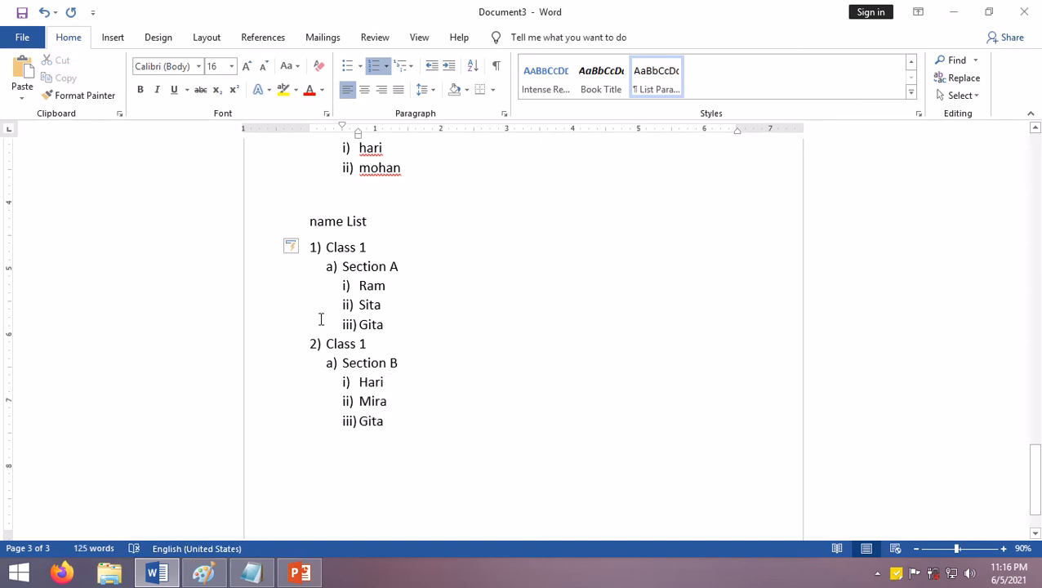
pyautogui.moveTo(312, 248); pyautogui.dragTo(324, 251)
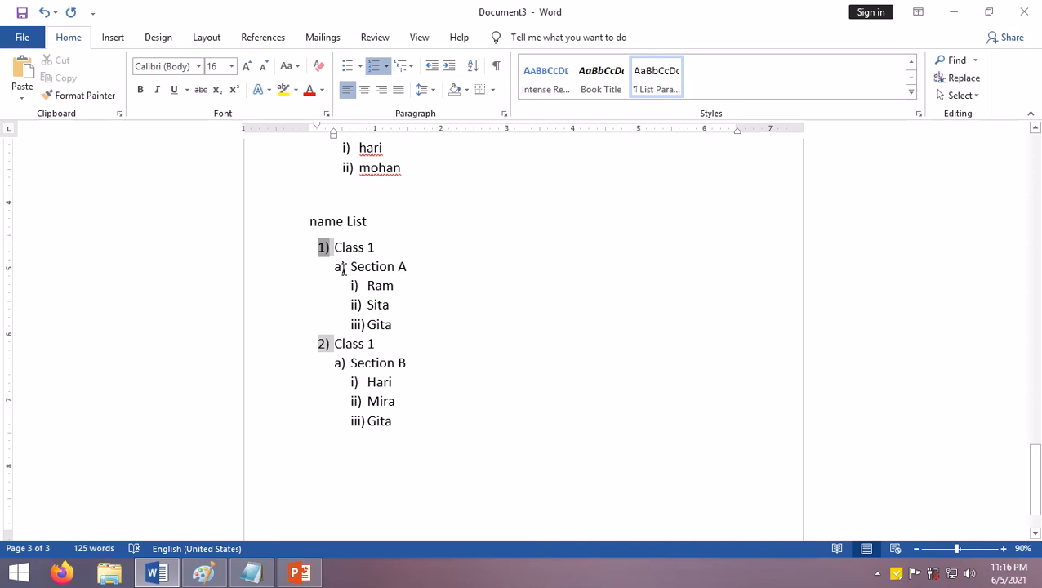
pyautogui.click(339, 268)
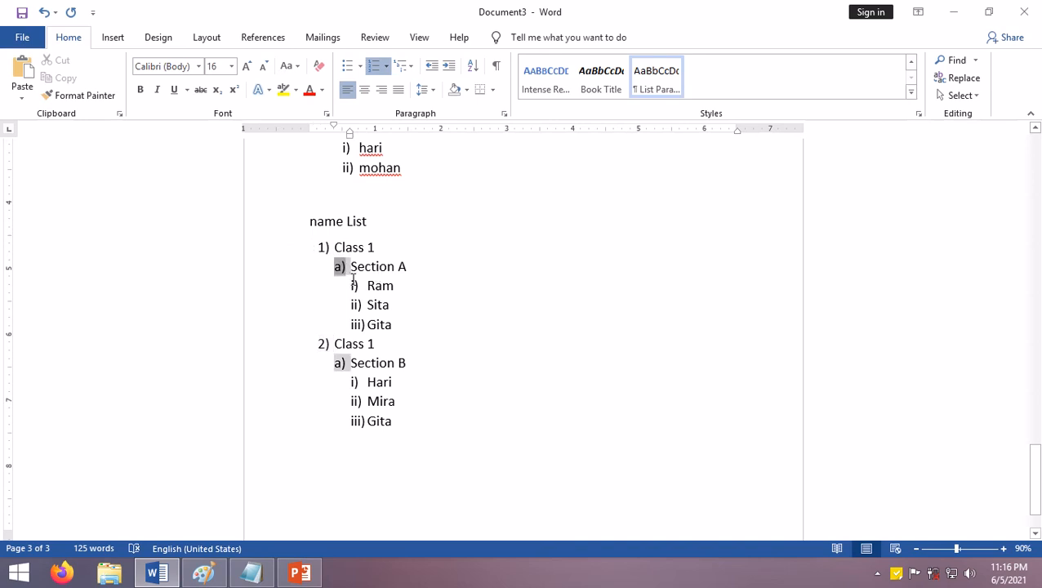
pyautogui.click(360, 311)
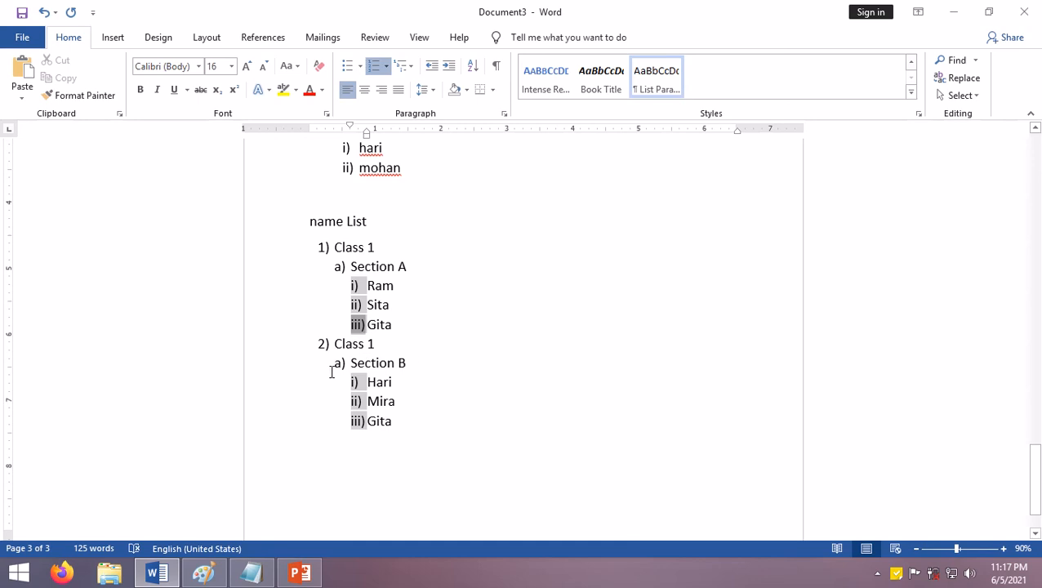
pyautogui.click(400, 400)
pyautogui.moveTo(370, 383); pyautogui.dragTo(390, 437)
pyautogui.click(490, 454)
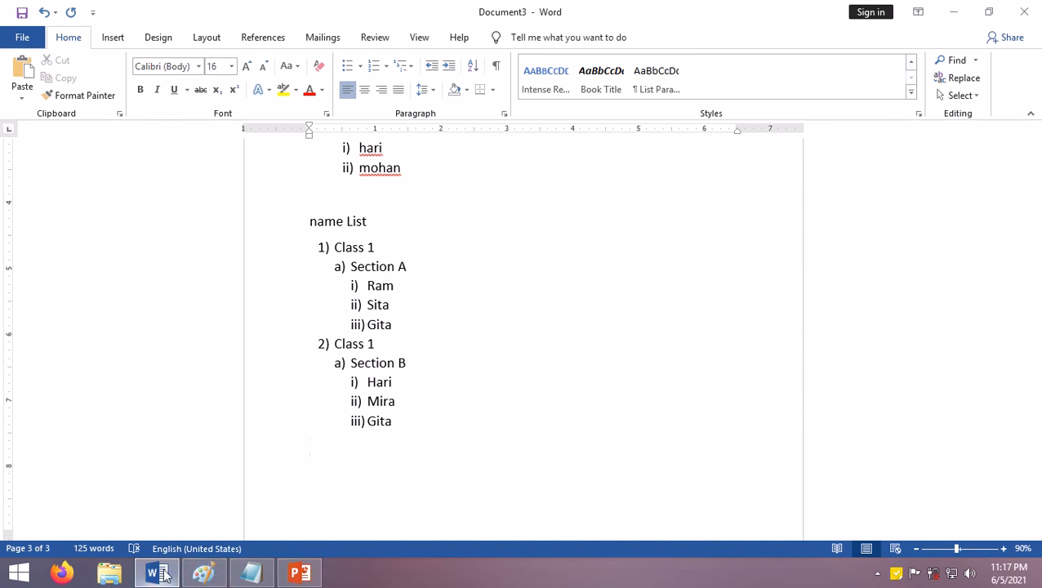
# Switch to the Multilevel List note on the desktop and highlight the keyboard shortcut given for Multilevel List.
pyautogui.moveTo(164, 574)
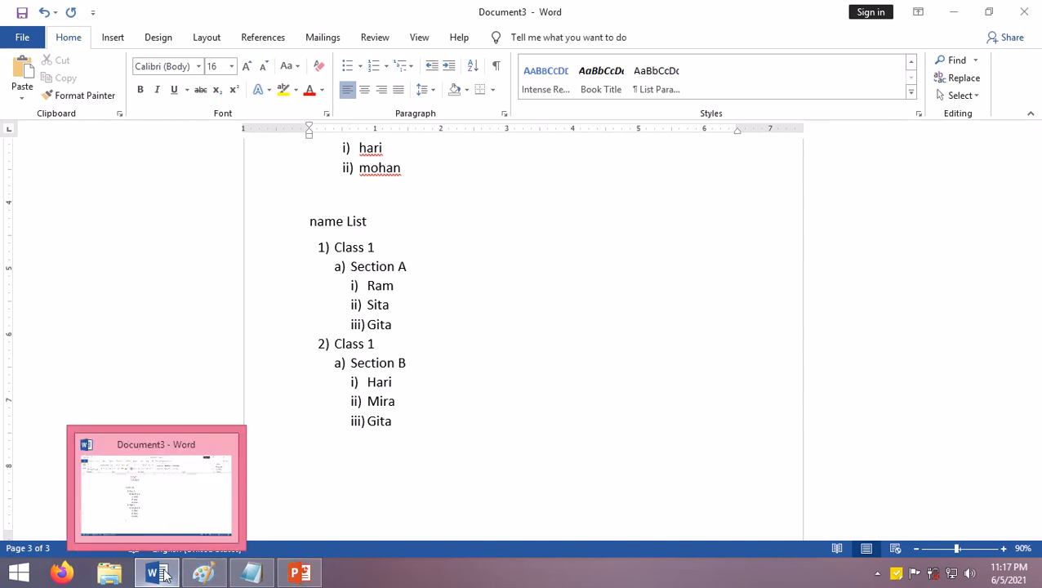
pyautogui.click(164, 575)
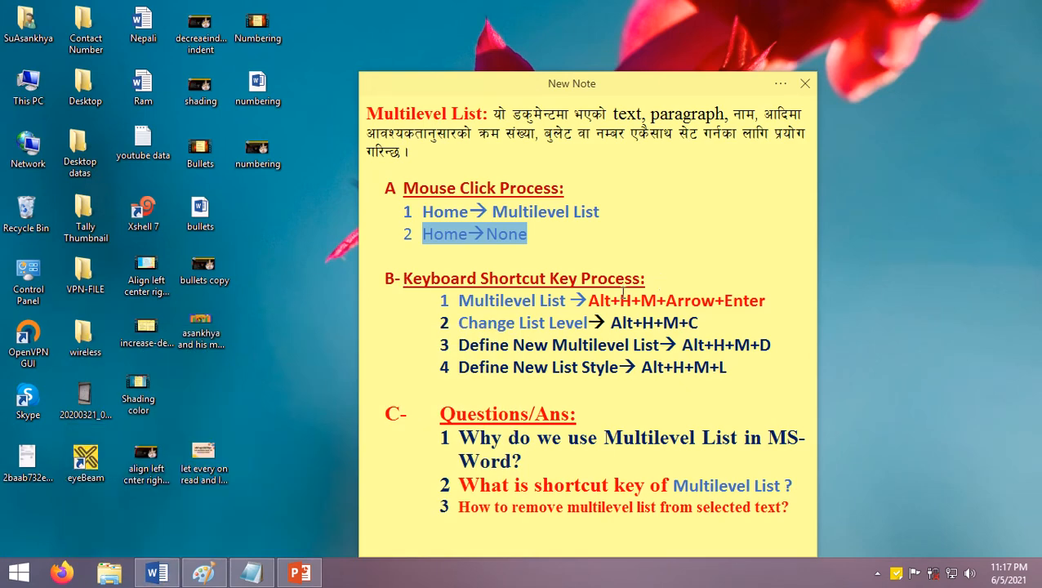
pyautogui.click(588, 300)
pyautogui.moveTo(464, 300); pyautogui.dragTo(765, 300)
pyautogui.click(605, 300)
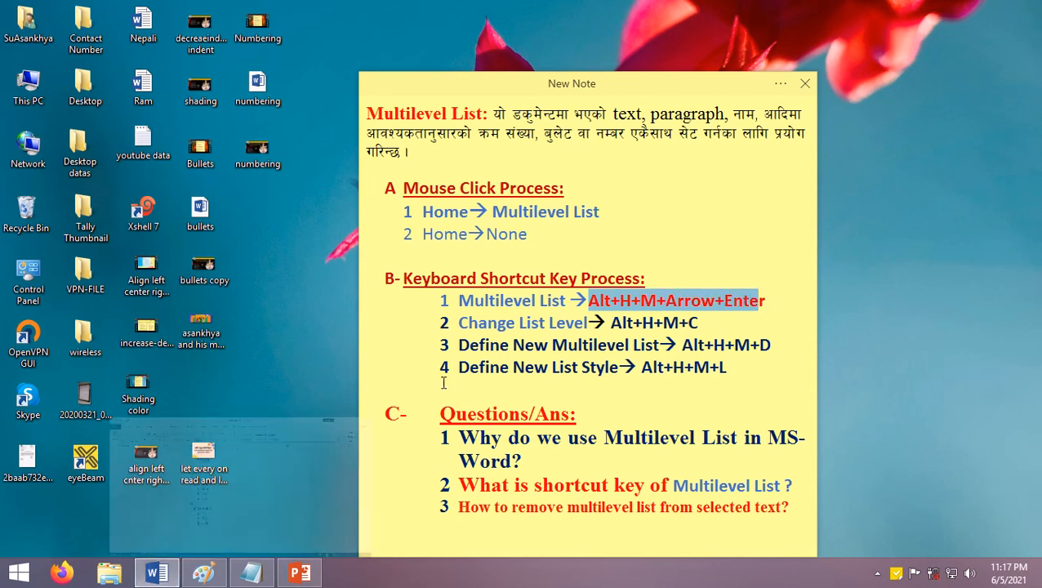
# Switch back to Word and copy the Students name List heading with all its class and student lines.
pyautogui.click(157, 572)
pyautogui.scroll(5, 406, 367)
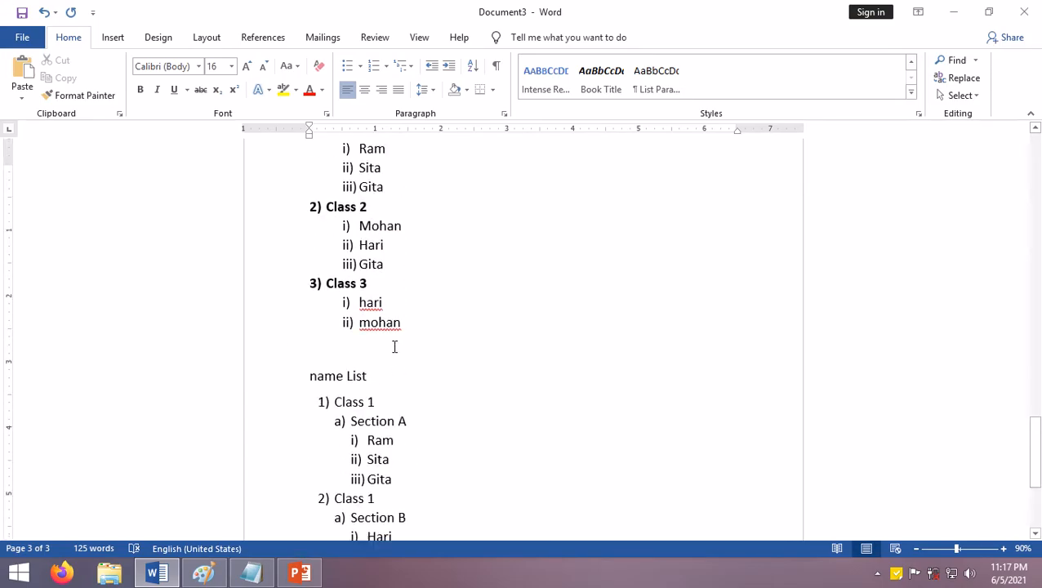
pyautogui.moveTo(429, 391); pyautogui.dragTo(308, 173)
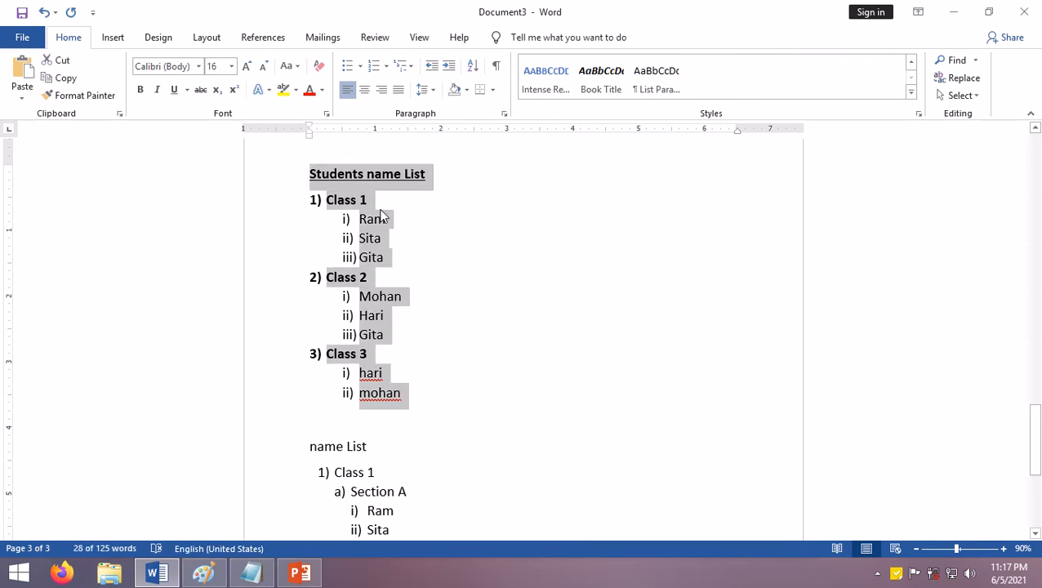
pyautogui.click(66, 78)
# Insert a page break below the name List and paste the copied Students name List on the new page.
pyautogui.scroll(-1, 493, 458)
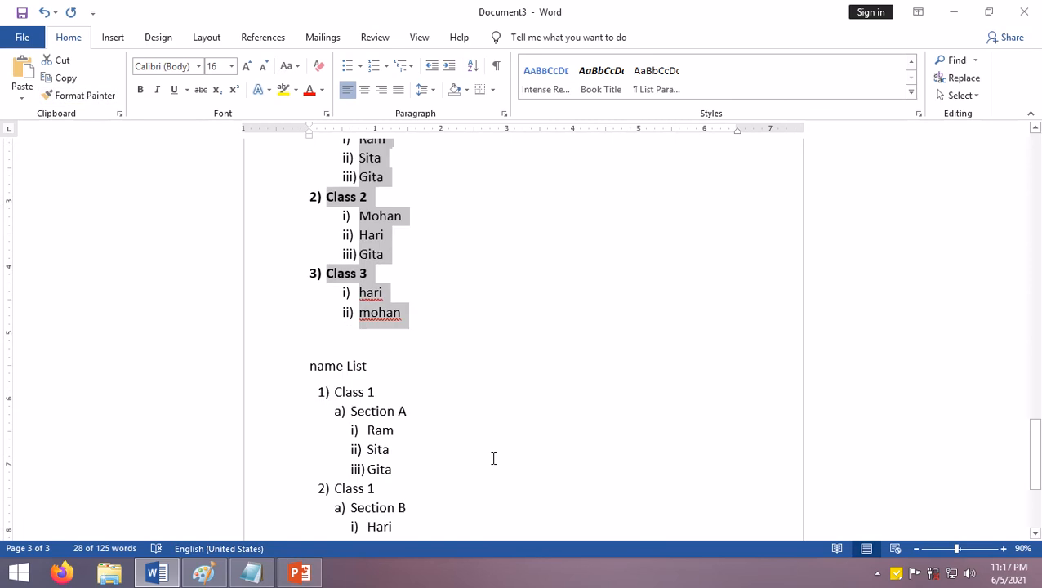
pyautogui.scroll(-3, 493, 458)
pyautogui.click(409, 428)
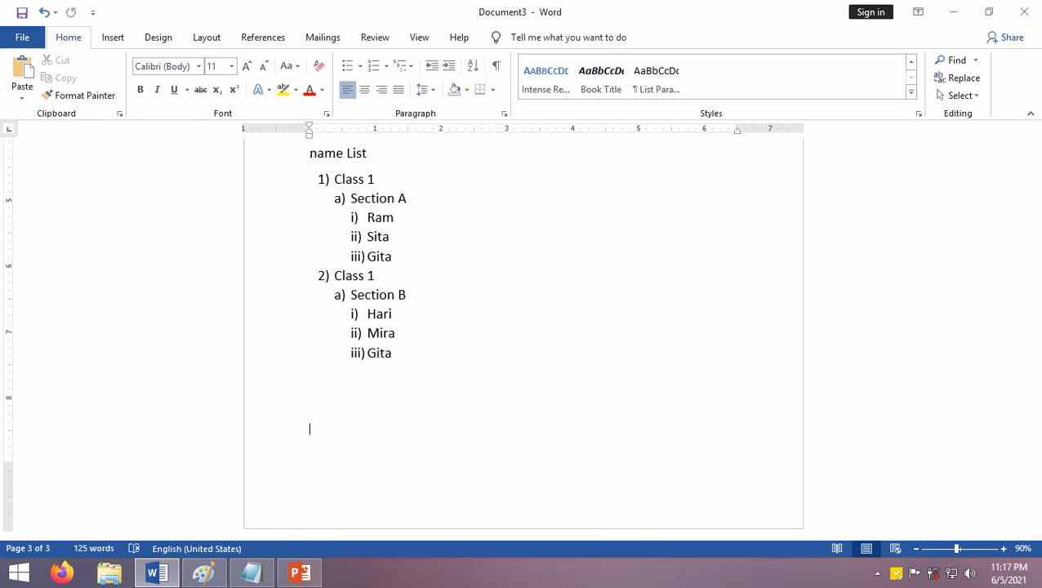
pyautogui.hotkey('ctrl', 'Return')
pyautogui.scroll(-1, 375, 424)
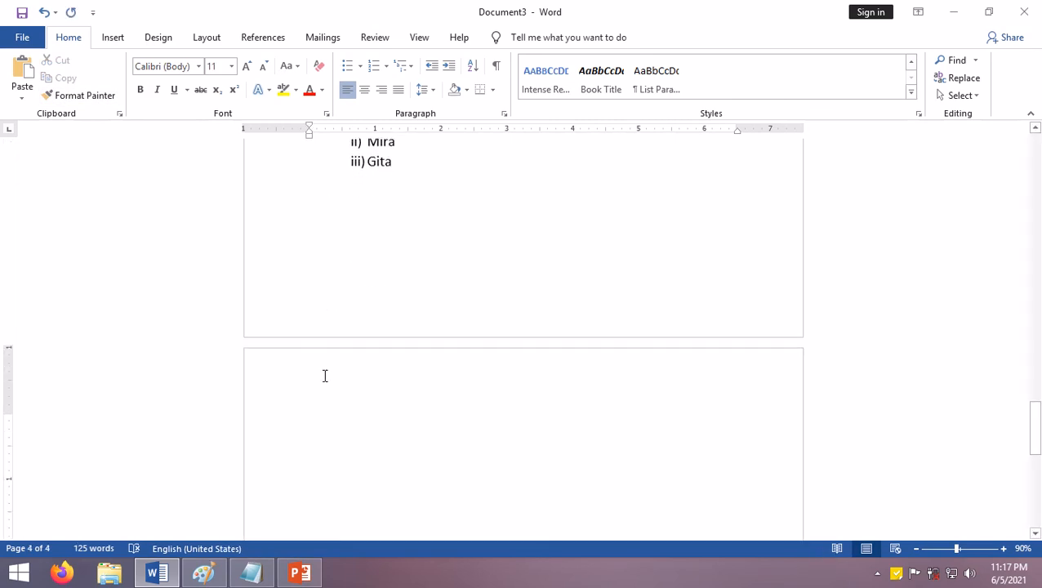
pyautogui.click(22, 72)
pyautogui.scroll(-2, 421, 340)
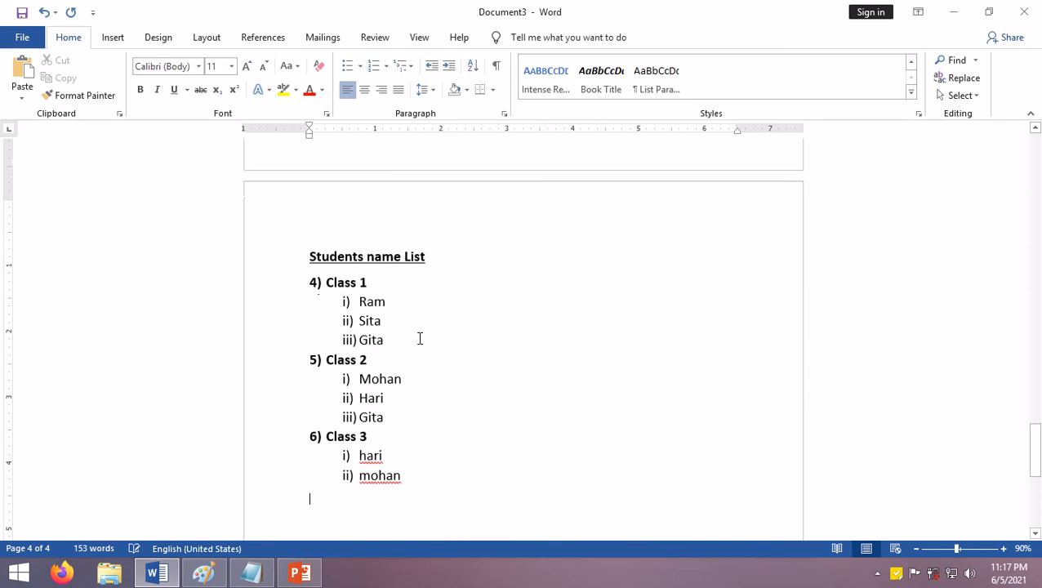
# Remove the multilevel list format from all pasted class and student lines by setting it to None.
pyautogui.moveTo(311, 395); pyautogui.dragTo(266, 227)
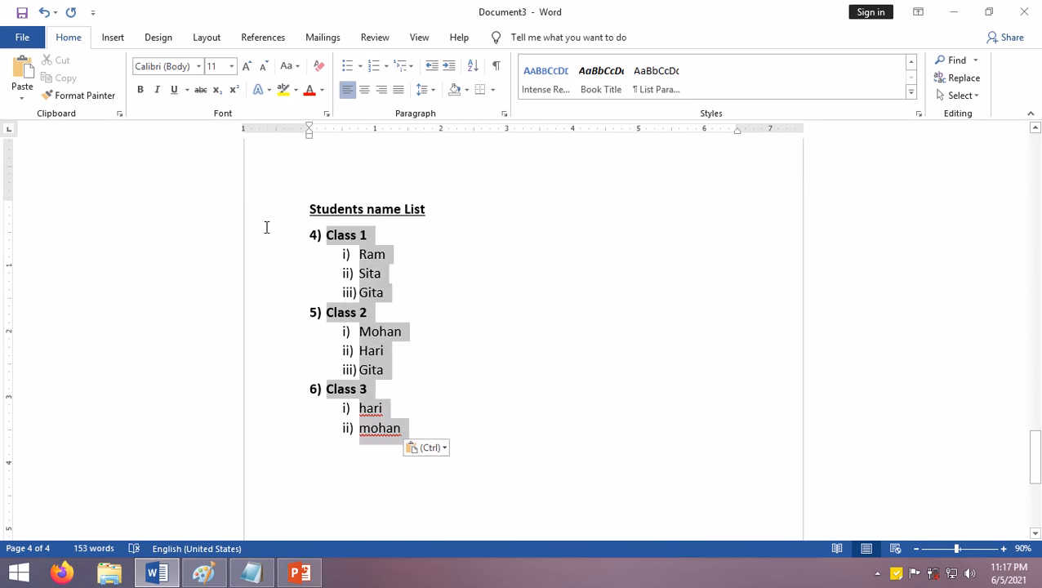
pyautogui.click(406, 66)
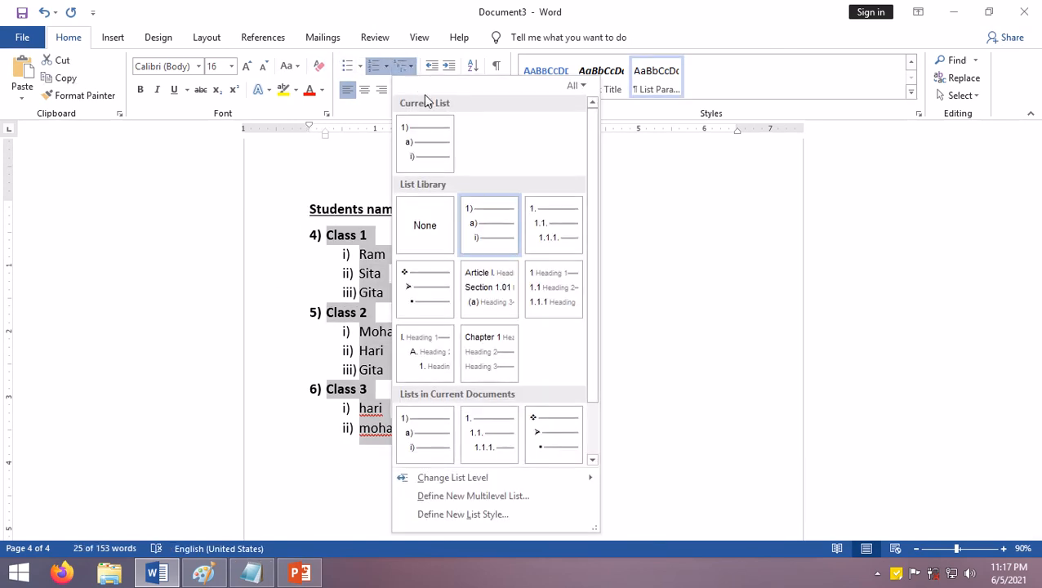
pyautogui.click(436, 235)
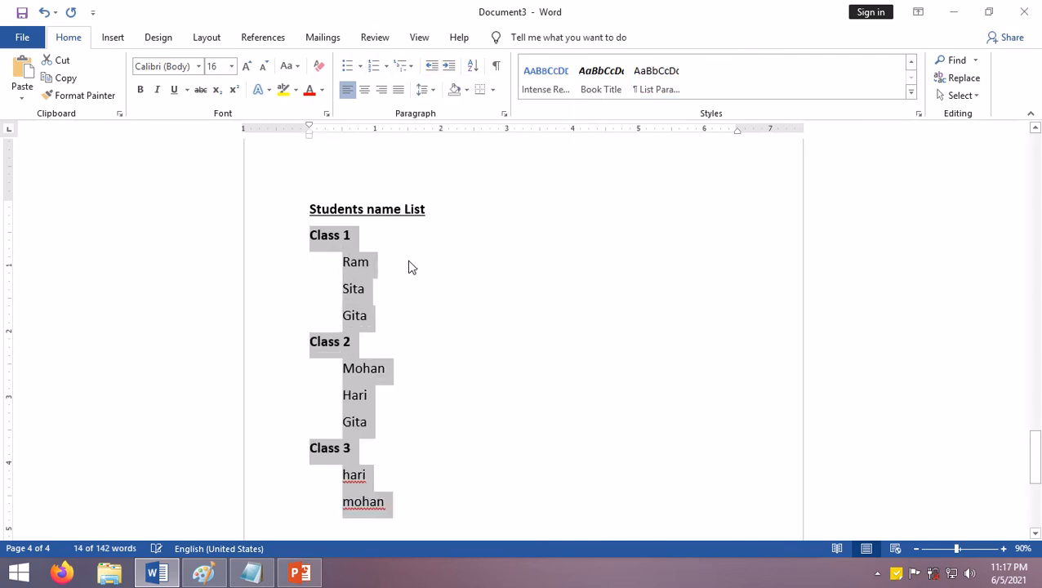
pyautogui.click(407, 292)
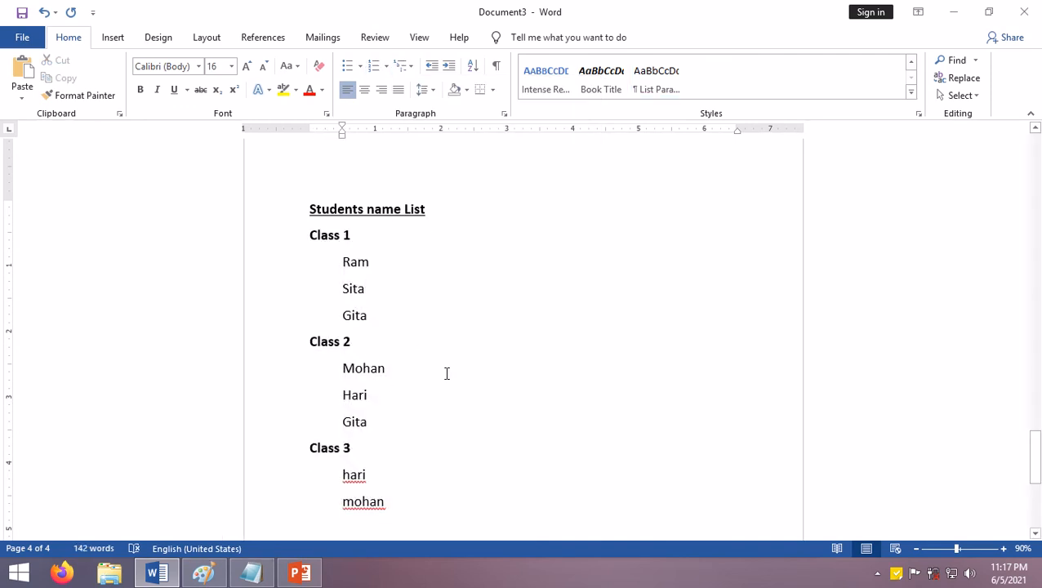
# Apply the 1. 1.1. 1.1.1. multilevel list format to all class and student lines on page 4.
pyautogui.scroll(-1, 446, 373)
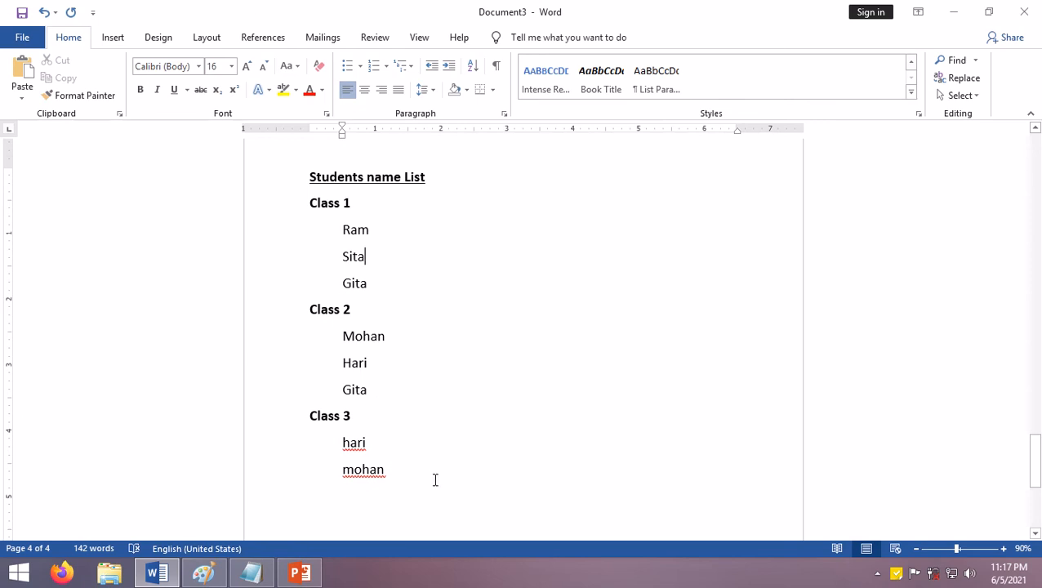
pyautogui.keyDown('shift'); pyautogui.click(253, 201); pyautogui.keyUp('shift')
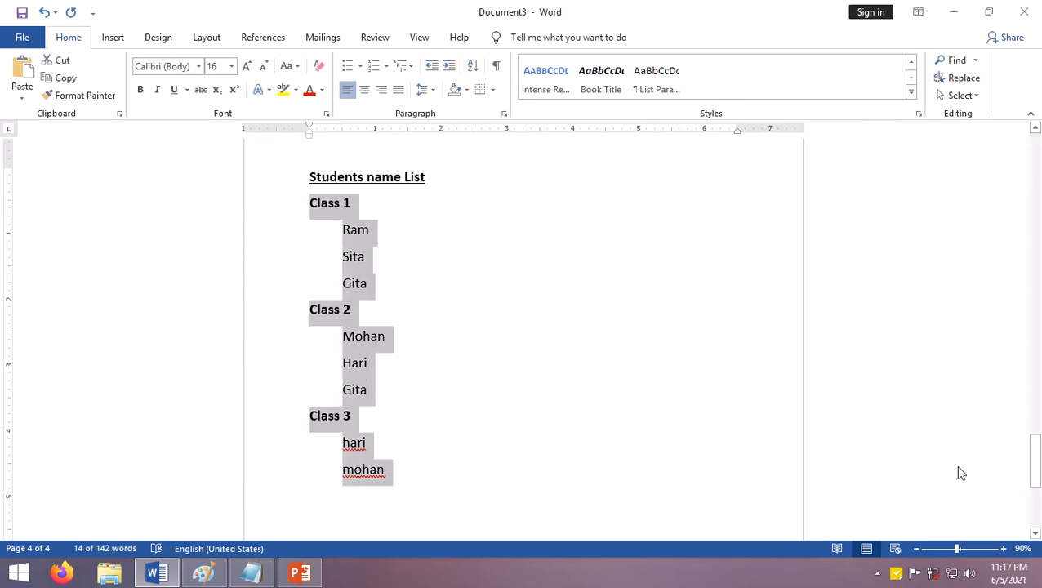
pyautogui.press('alt')
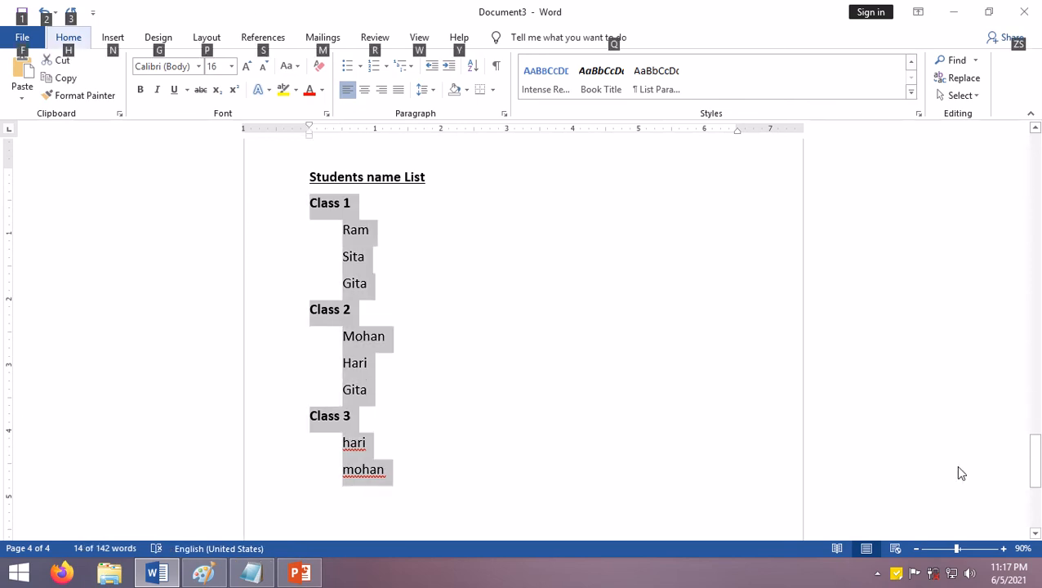
pyautogui.press('h')
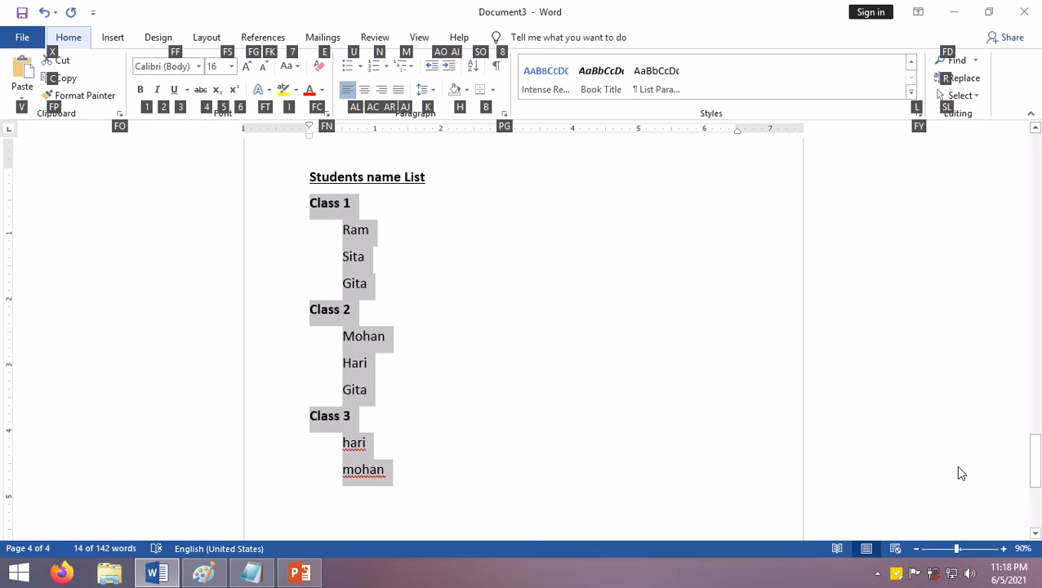
pyautogui.press('m')
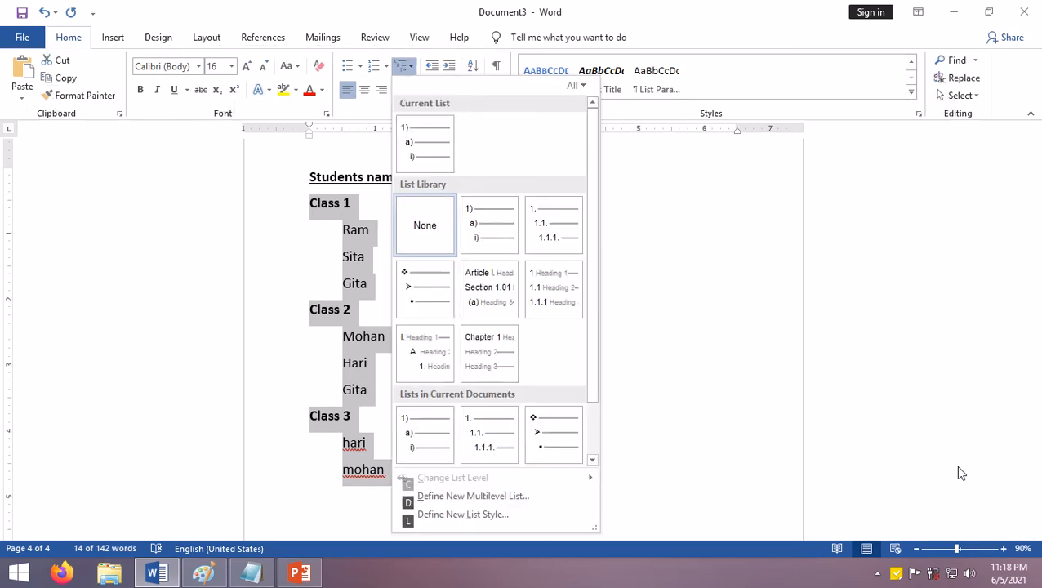
pyautogui.press('Down')
pyautogui.press('Right')
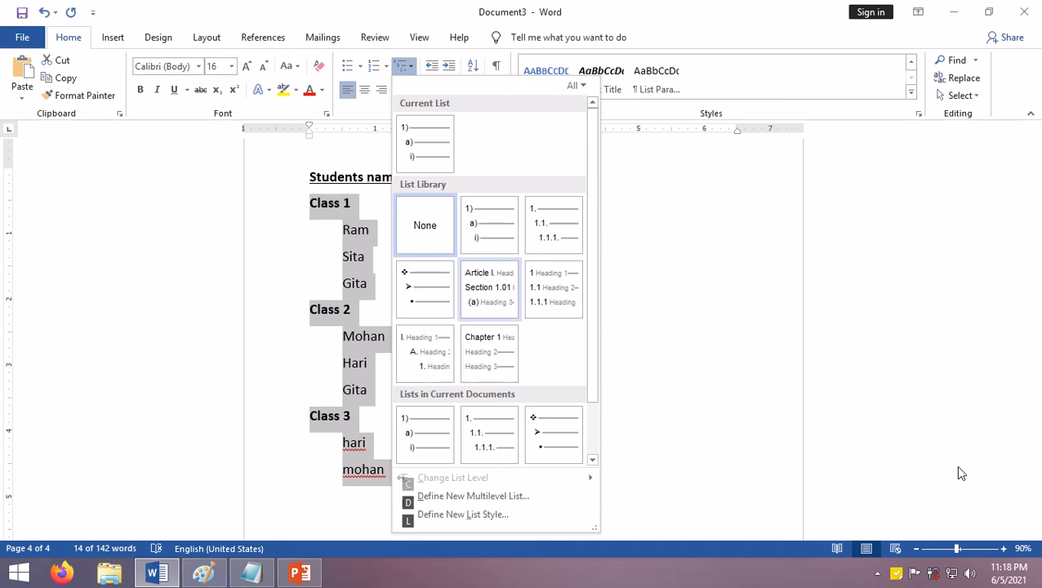
pyautogui.press('Up')
pyautogui.press('Right')
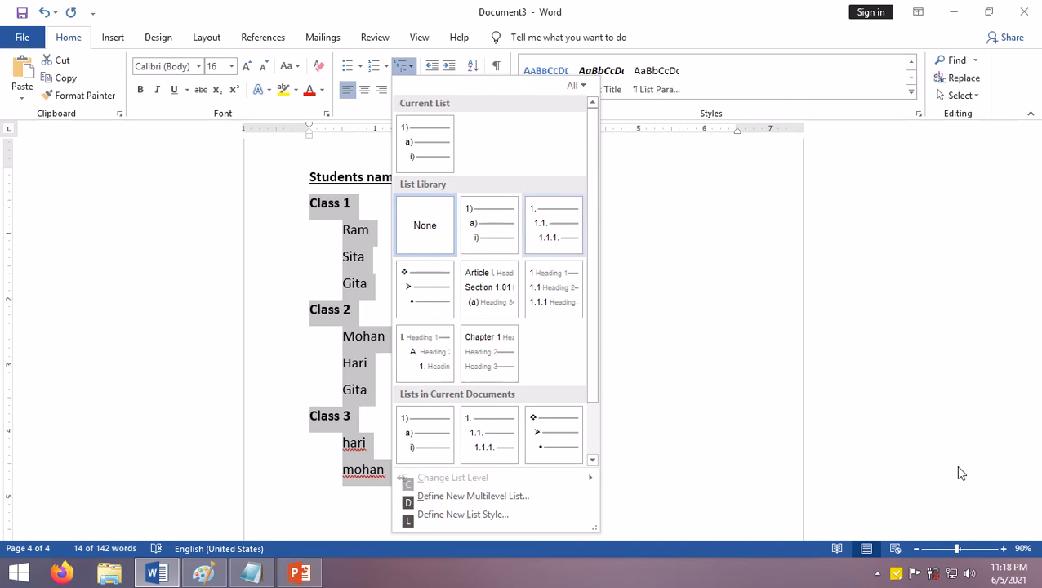
pyautogui.press('Return')
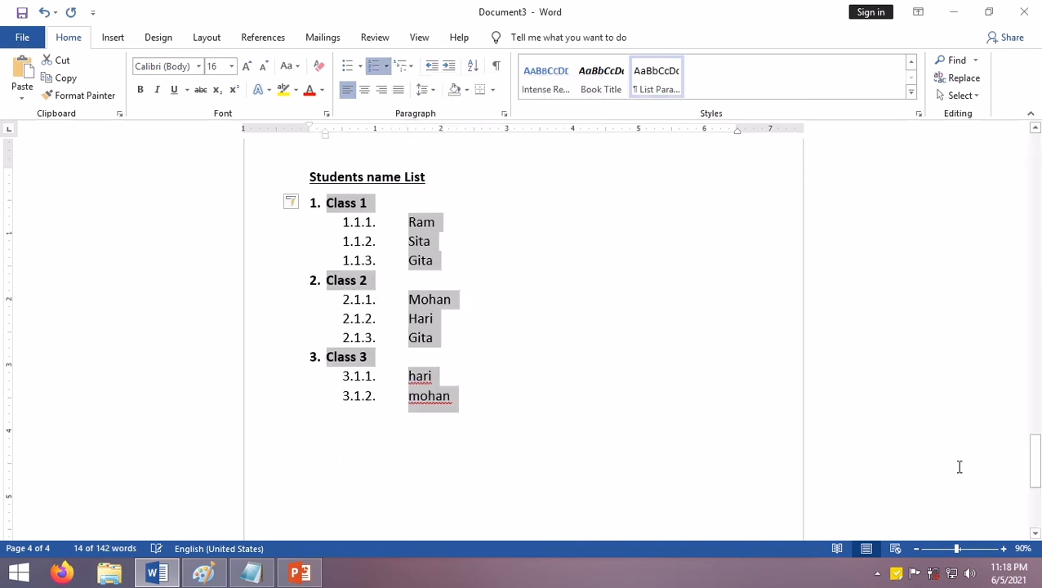
pyautogui.click(479, 421)
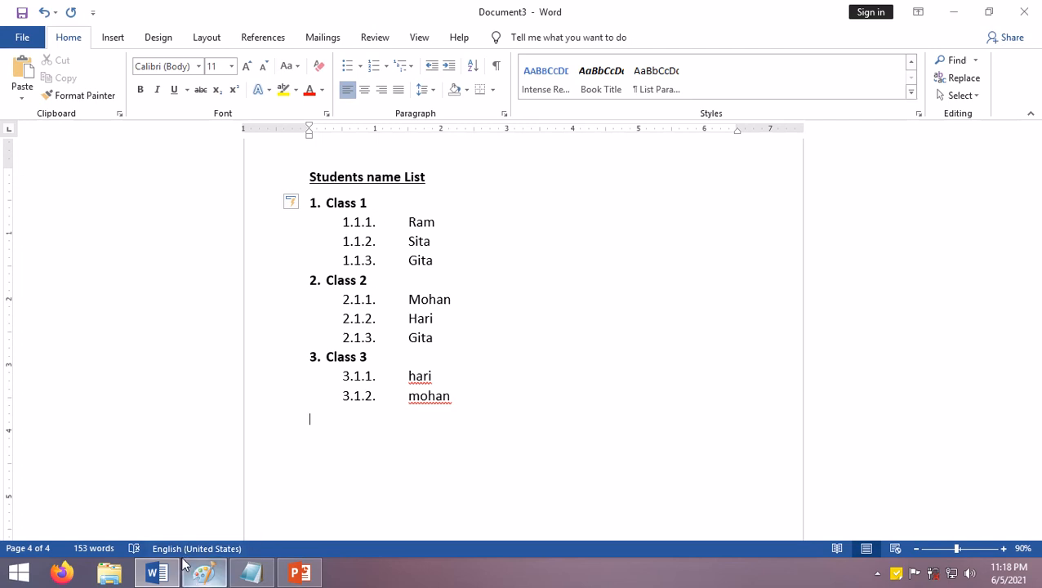
# Switch to the Multilevel List note and highlight the Change List Level line with its keyboard shortcut.
pyautogui.click(156, 573)
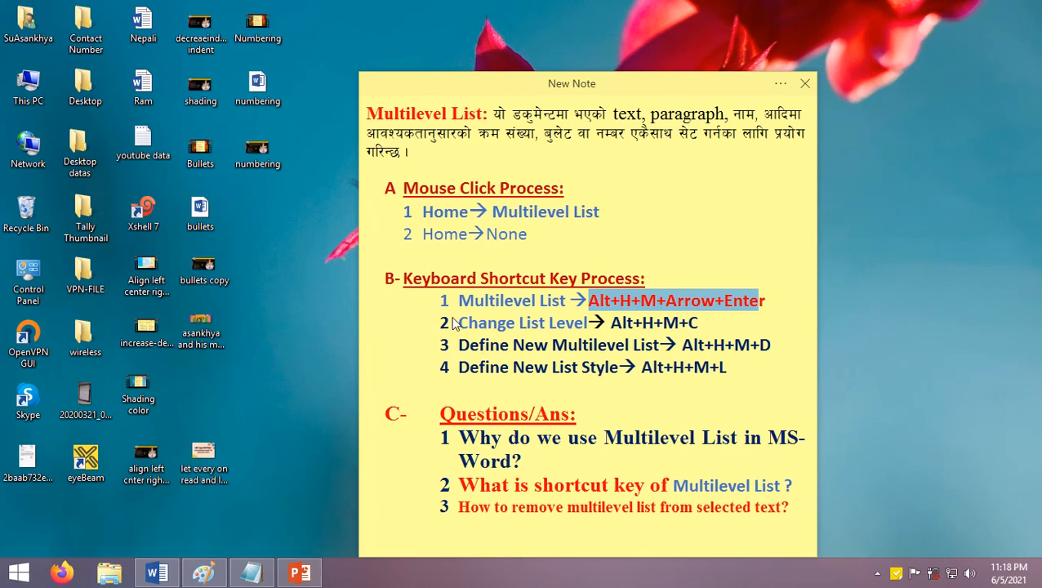
pyautogui.moveTo(460, 323); pyautogui.dragTo(714, 323)
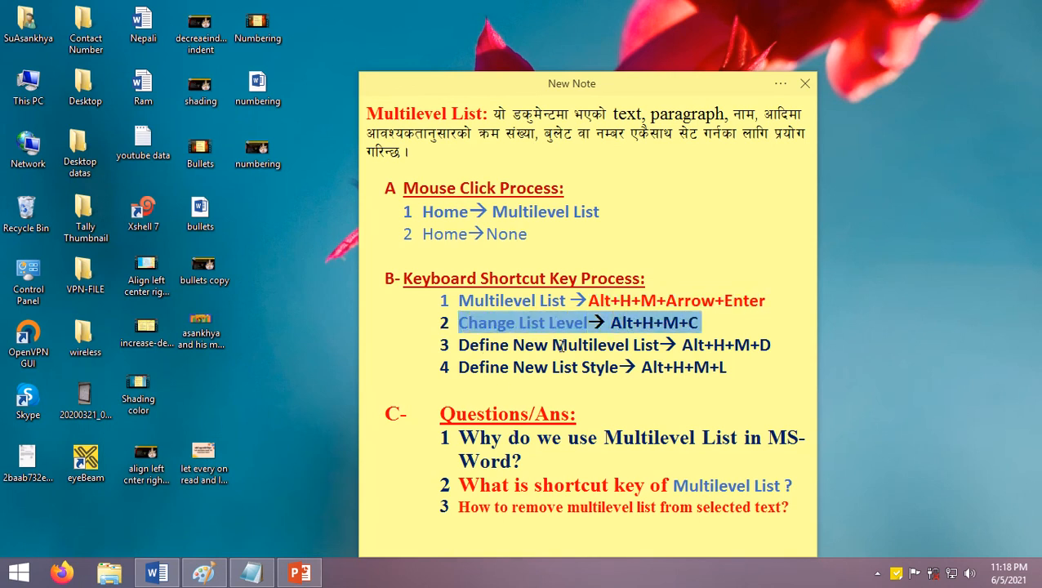
pyautogui.click(618, 325)
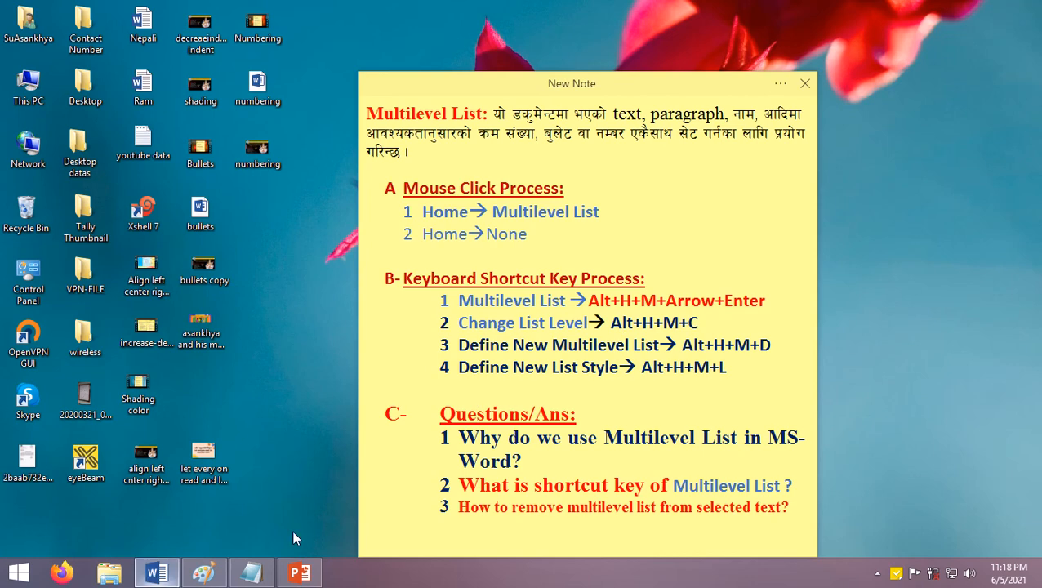
# Switch back to Word and change the list level of all class and student lines on page 4 to 1.1.
pyautogui.click(156, 572)
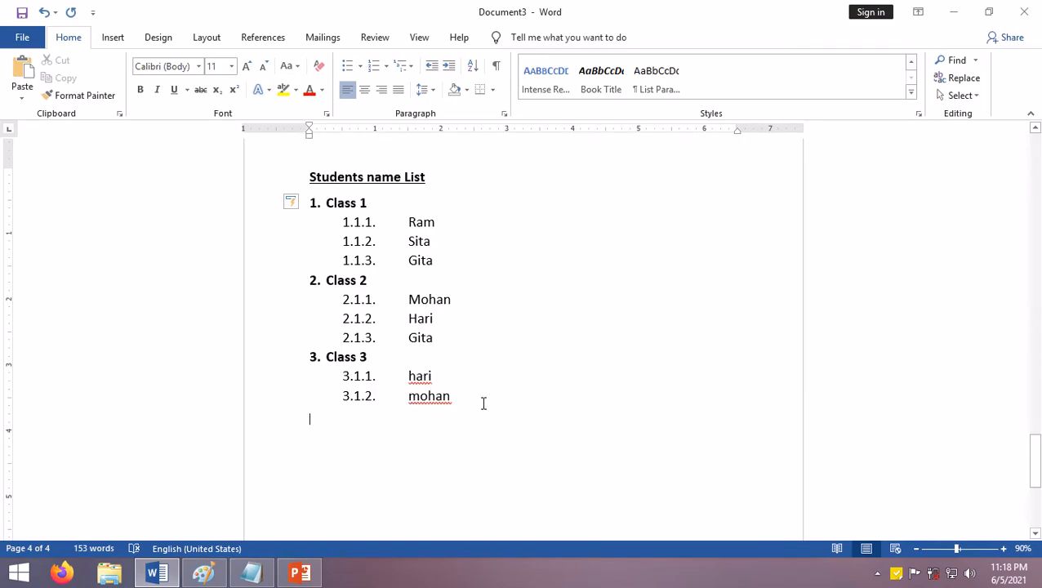
pyautogui.moveTo(483, 404); pyautogui.dragTo(327, 182)
pyautogui.click(320, 178)
pyautogui.moveTo(478, 403); pyautogui.dragTo(364, 159)
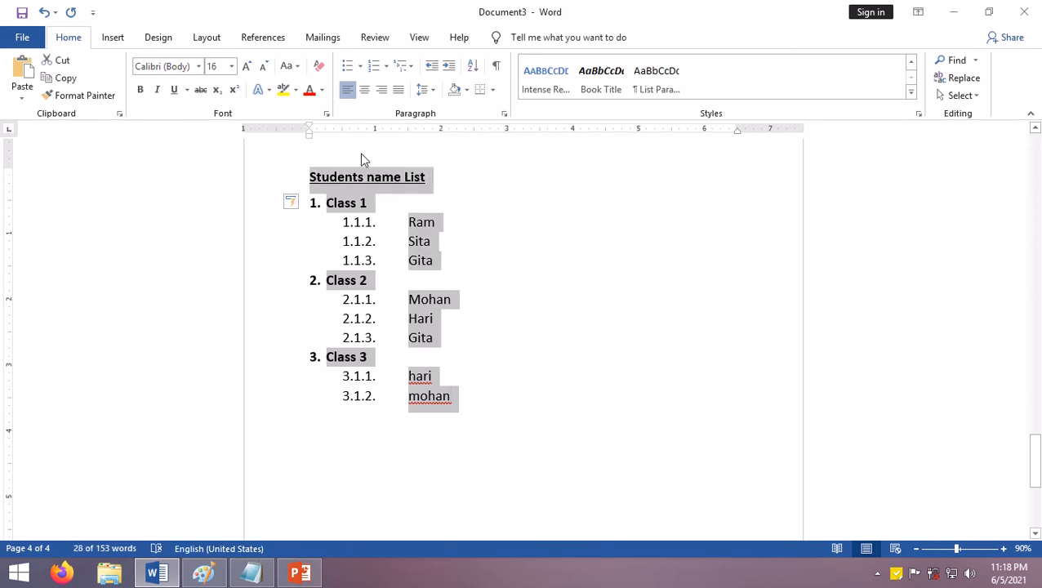
pyautogui.click(433, 241)
pyautogui.moveTo(324, 203); pyautogui.dragTo(461, 409)
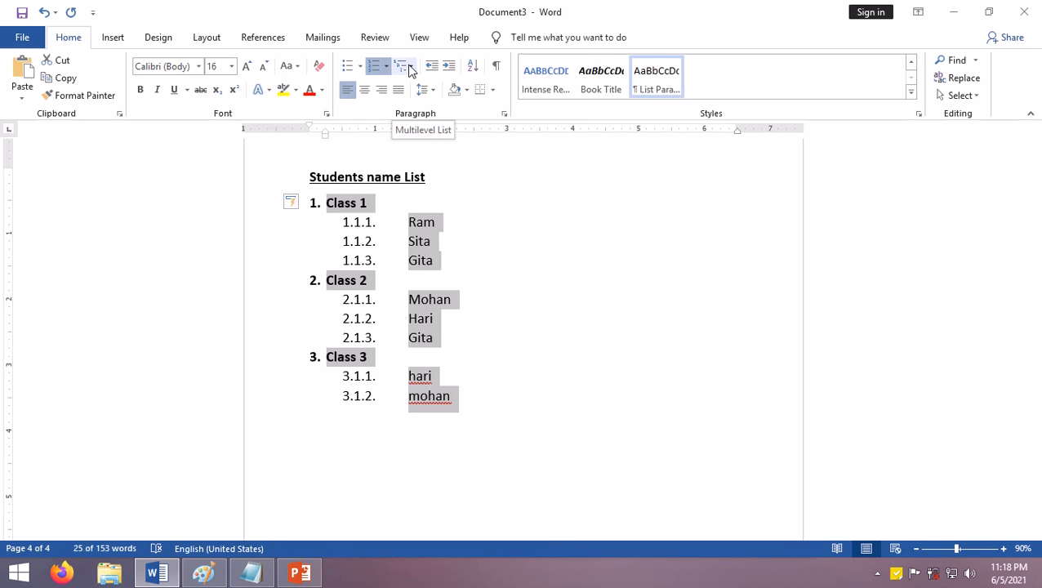
pyautogui.click(411, 69)
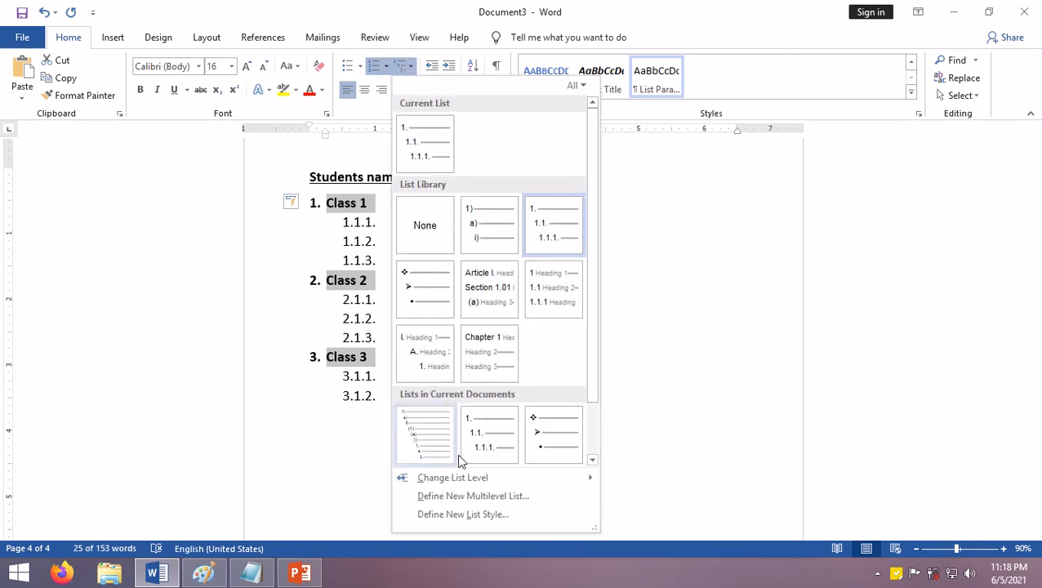
pyautogui.moveTo(462, 481)
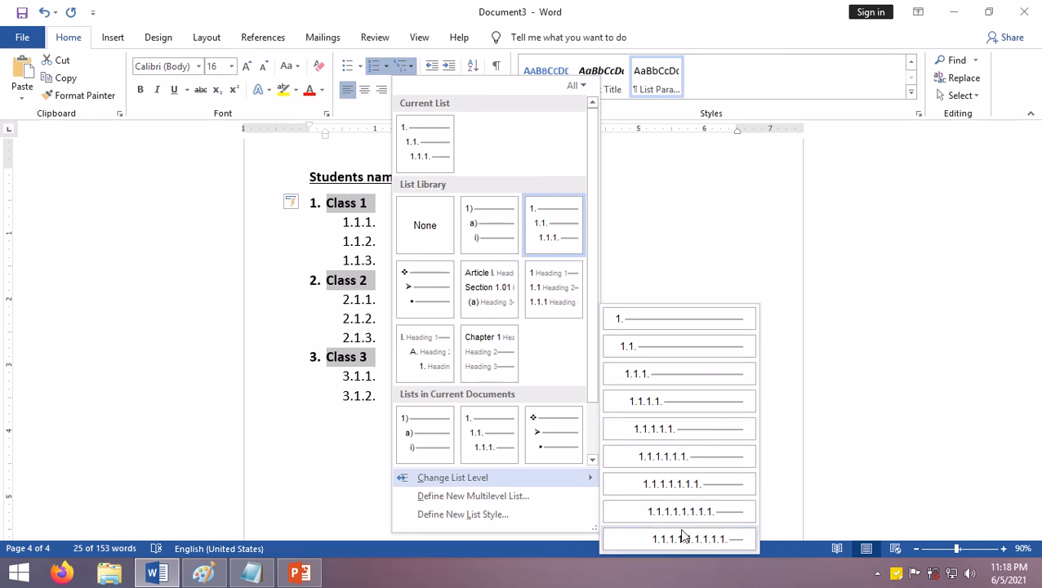
pyautogui.click(641, 347)
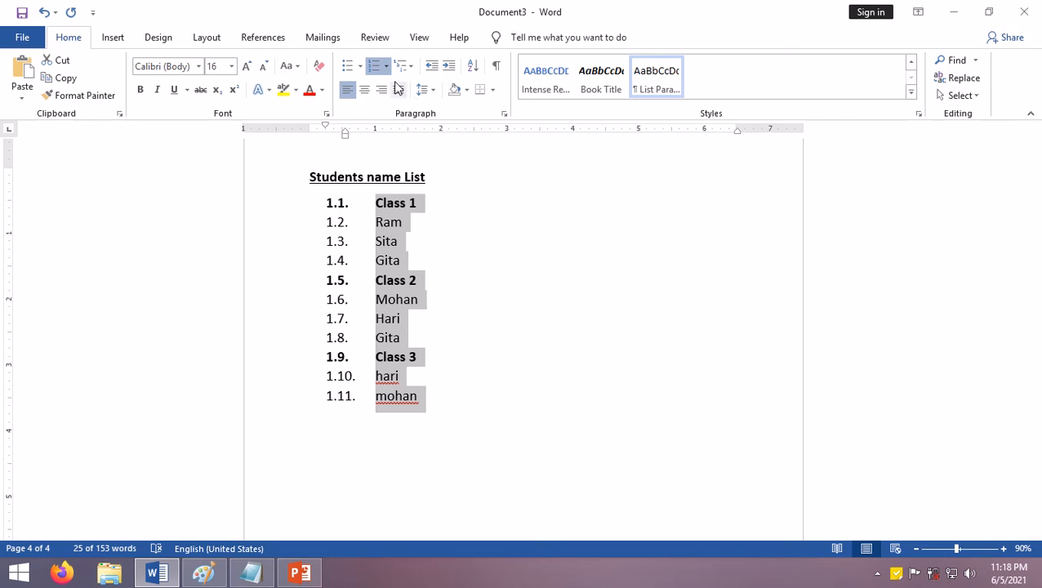
pyautogui.click(412, 68)
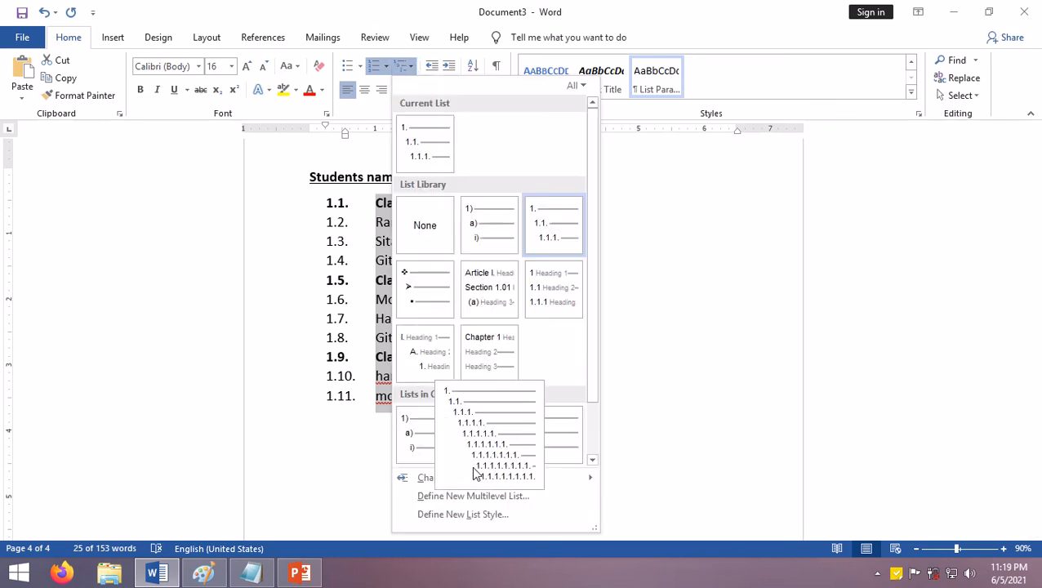
pyautogui.moveTo(469, 484)
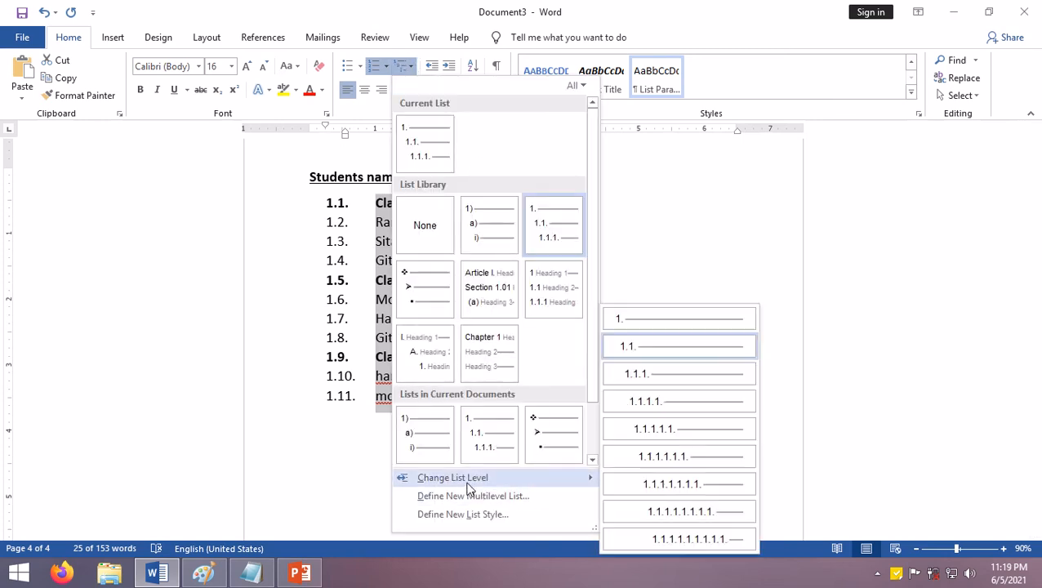
pyautogui.click(631, 351)
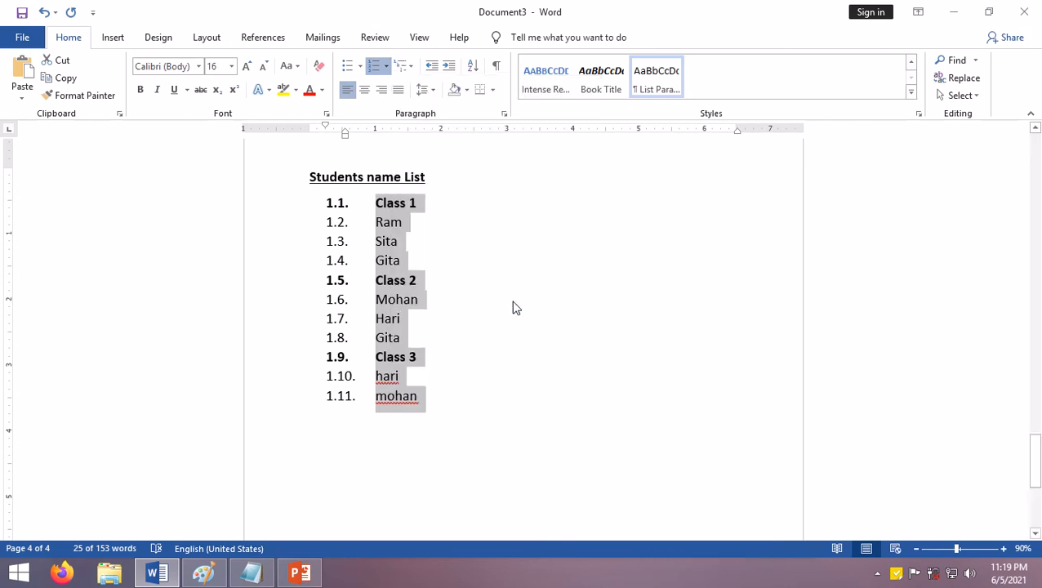
# Change the list level of the selected class and student lines to 1.1.1.1. and deselect them.
pyautogui.click(404, 67)
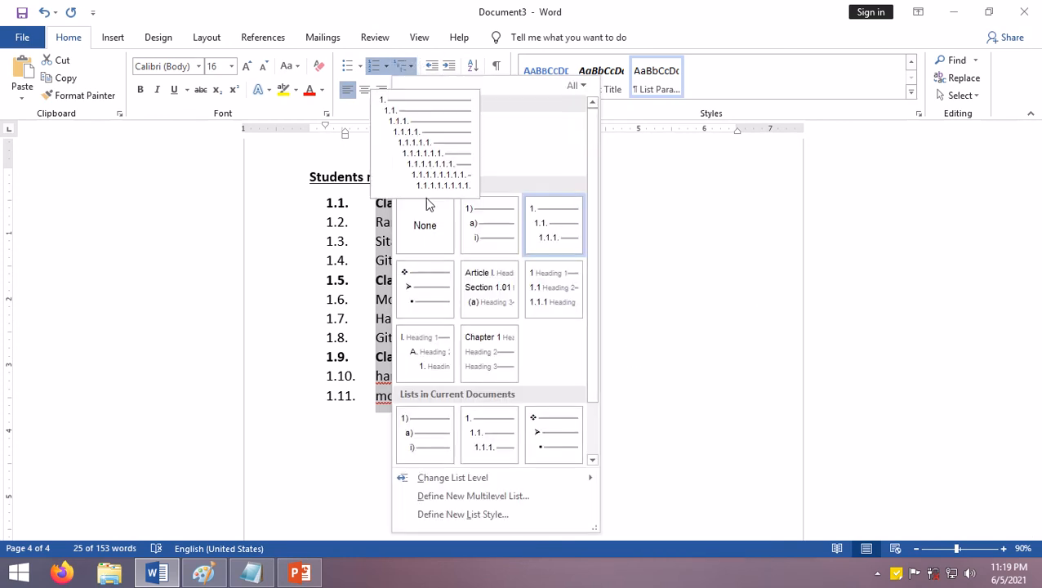
pyautogui.moveTo(482, 480)
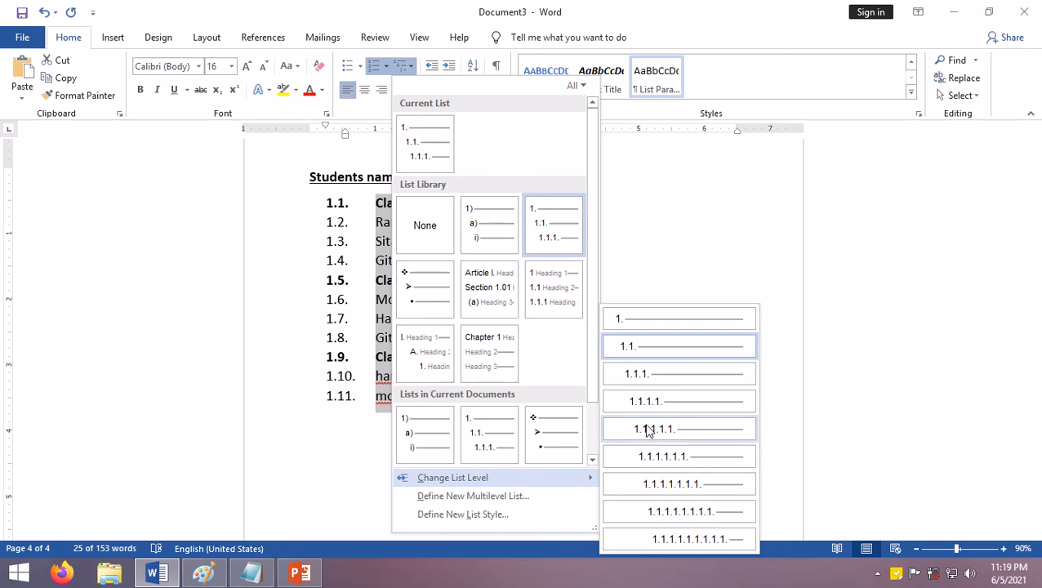
pyautogui.click(640, 411)
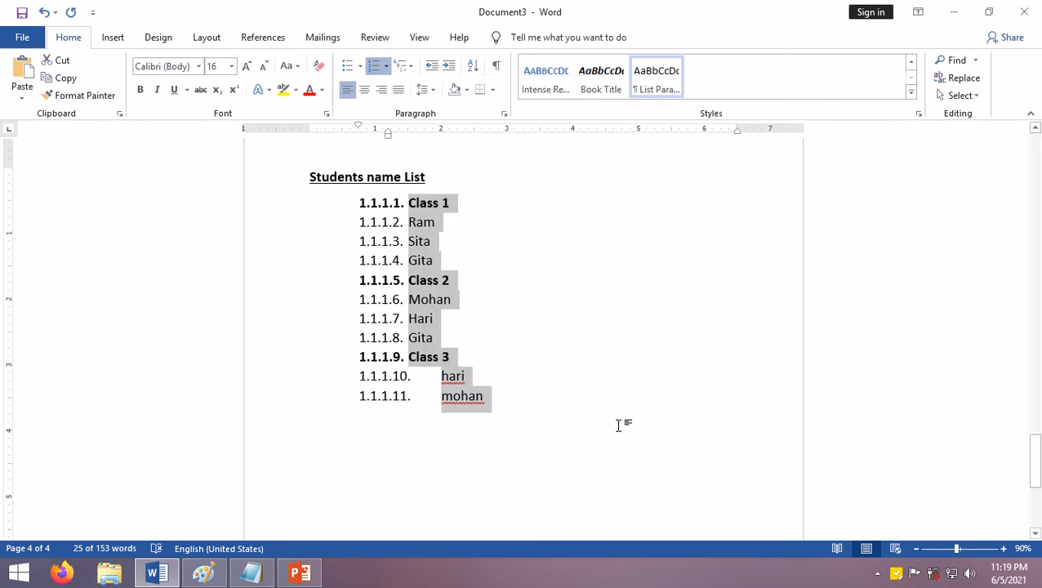
pyautogui.click(482, 279)
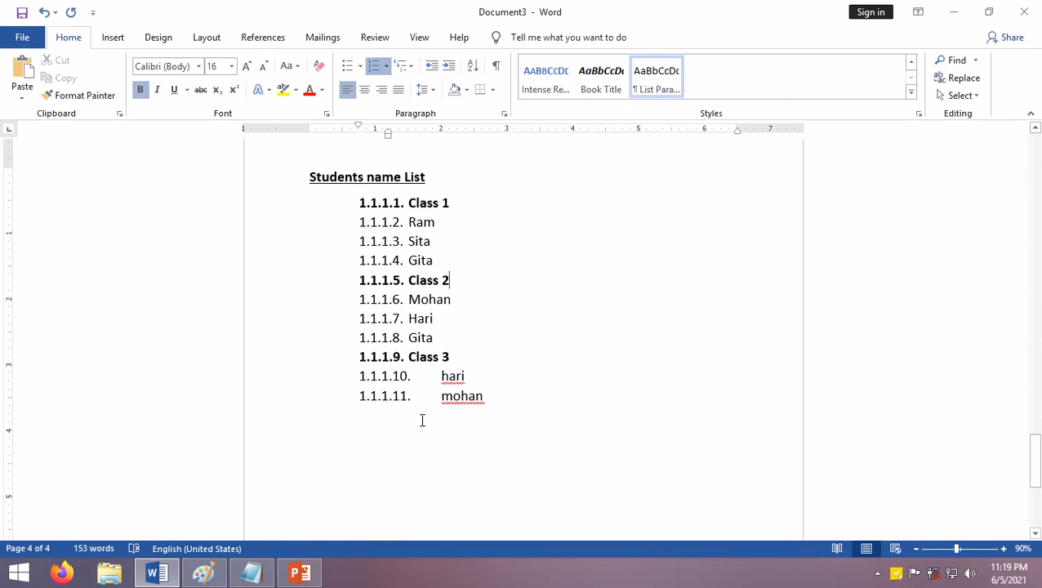
# Add a new list line below the last student, promote it level by level and end the list there.
pyautogui.click(489, 400)
pyautogui.press('Return')
pyautogui.hotkey('shift', 'Tab')
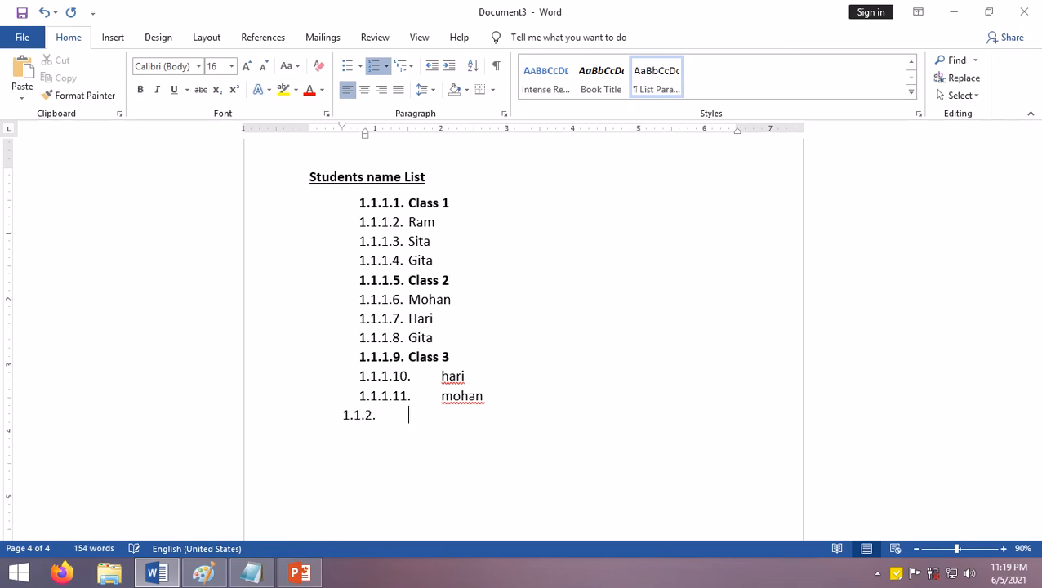
pyautogui.hotkey('shift', 'Tab')
pyautogui.hotkey('shift', 'Tab')
pyautogui.press('Return')
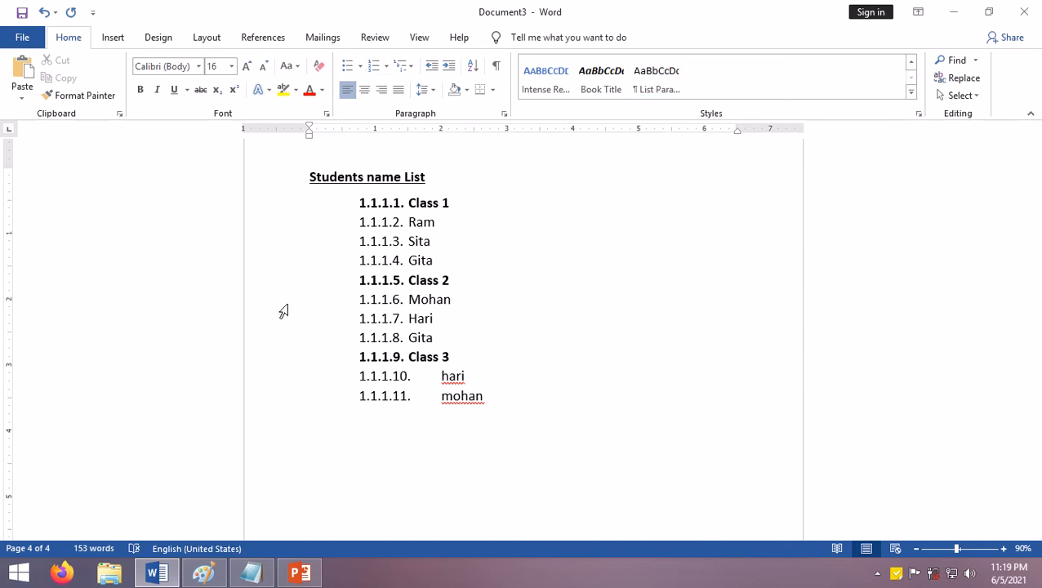
# Switch to the Multilevel List note, highlight the Define New Multilevel List line with its shortcut, and return to Word.
pyautogui.click(156, 573)
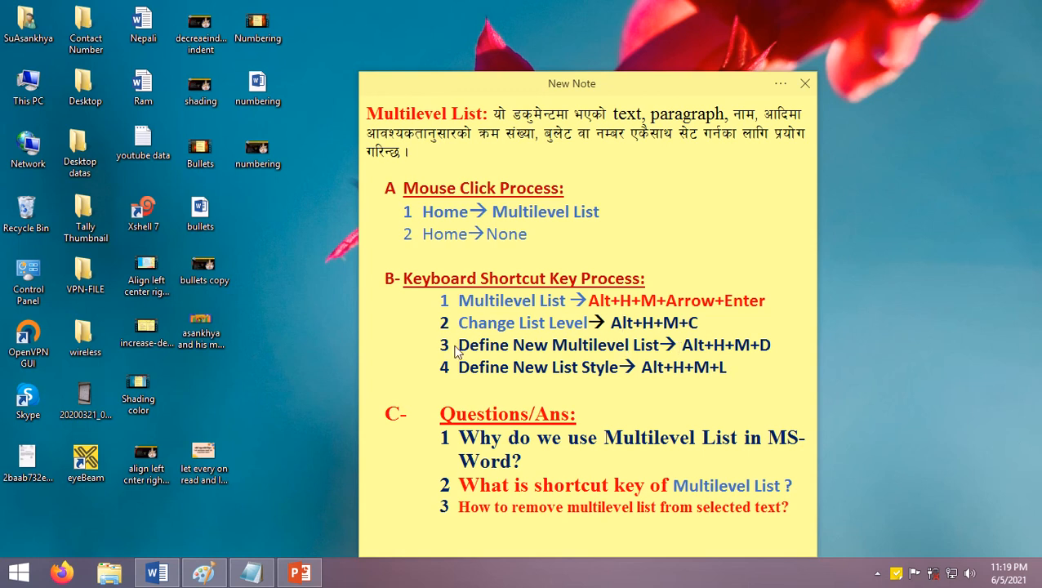
pyautogui.moveTo(457, 346); pyautogui.dragTo(782, 357)
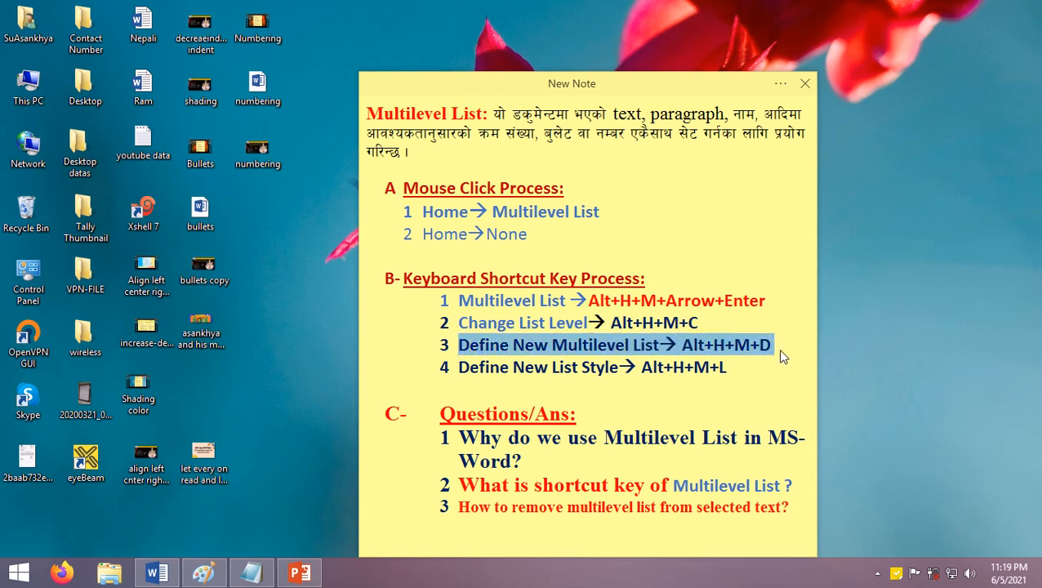
pyautogui.click(157, 573)
# Define a new multilevel list for the class and student lines on page 1, with level 1 using the A, B, C, ... number style.
pyautogui.scroll(10, 465, 349)
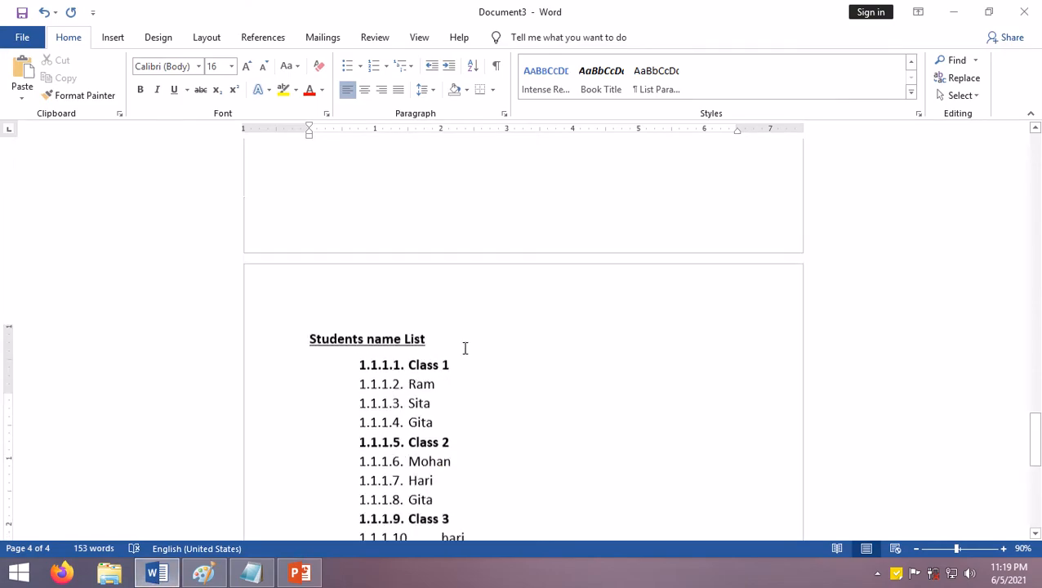
pyautogui.scroll(7, 465, 349)
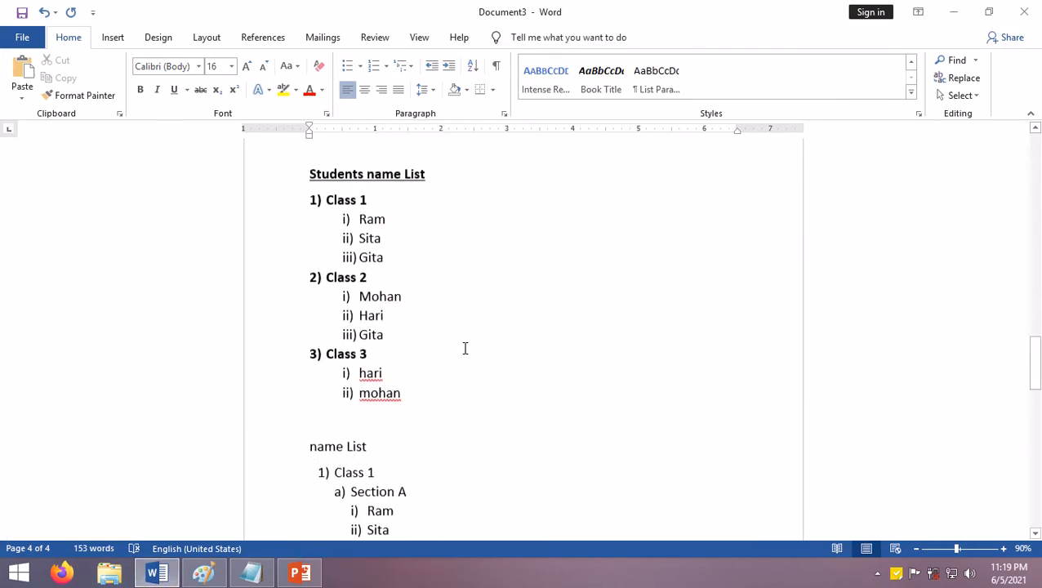
pyautogui.scroll(10, 413, 371)
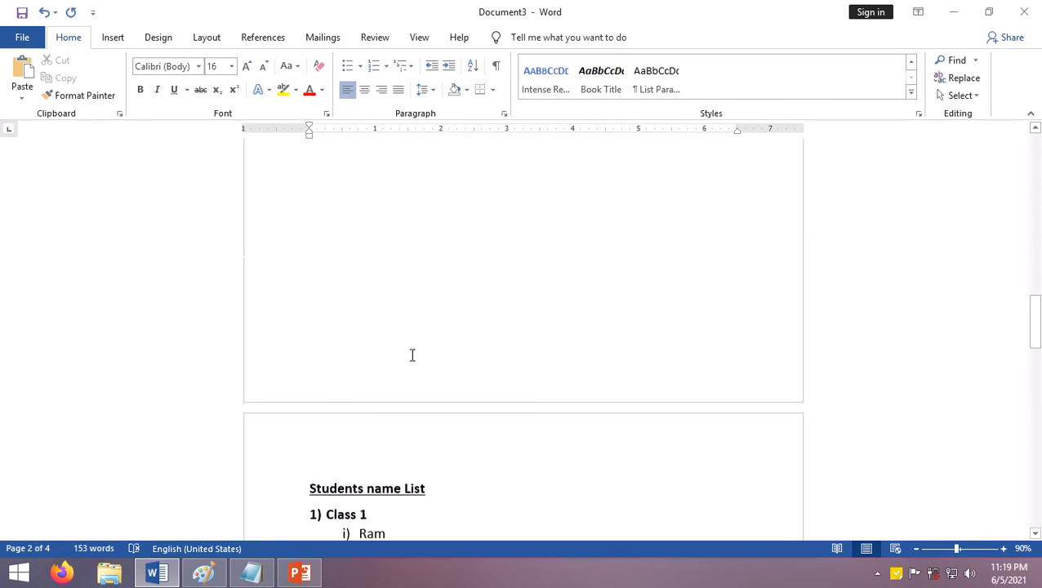
pyautogui.scroll(12, 468, 341)
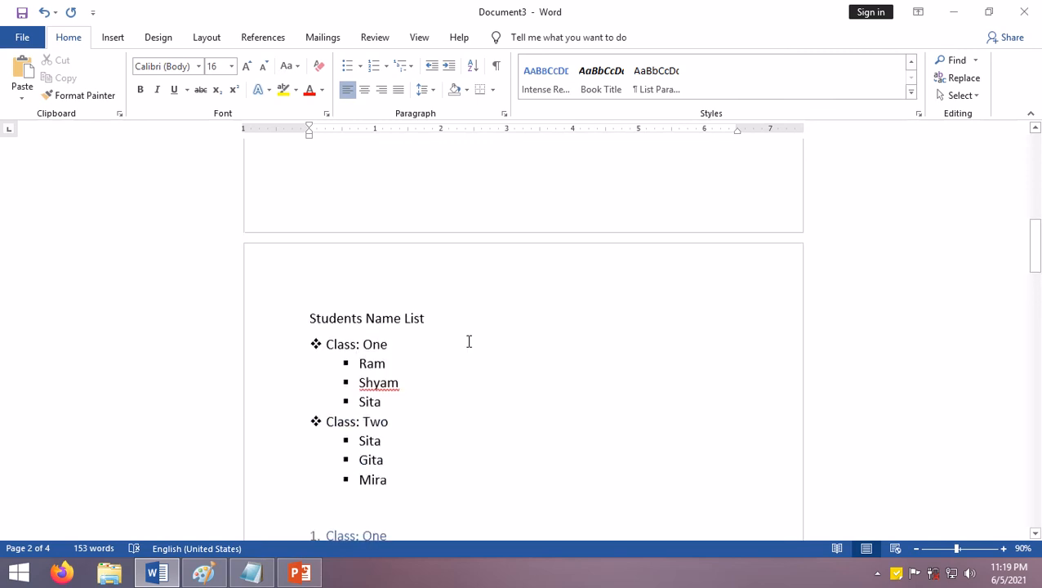
pyautogui.scroll(8, 469, 341)
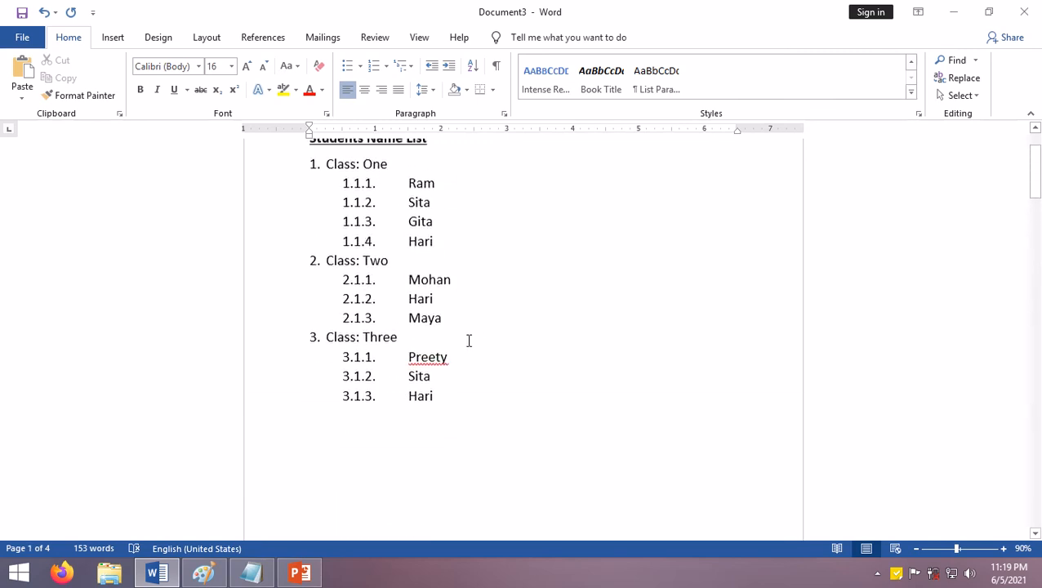
pyautogui.scroll(-2, 469, 341)
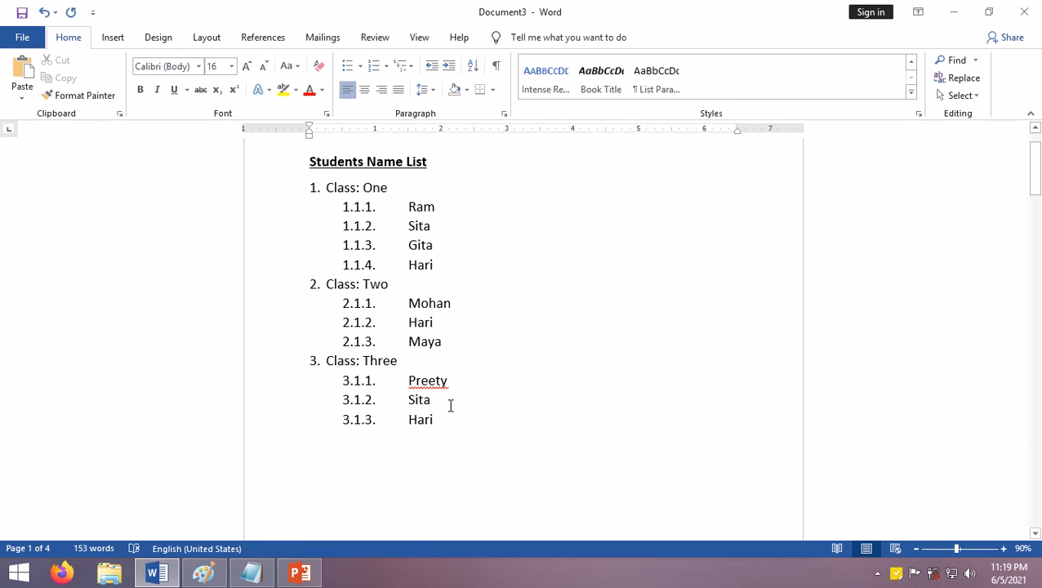
pyautogui.moveTo(455, 421); pyautogui.dragTo(324, 203)
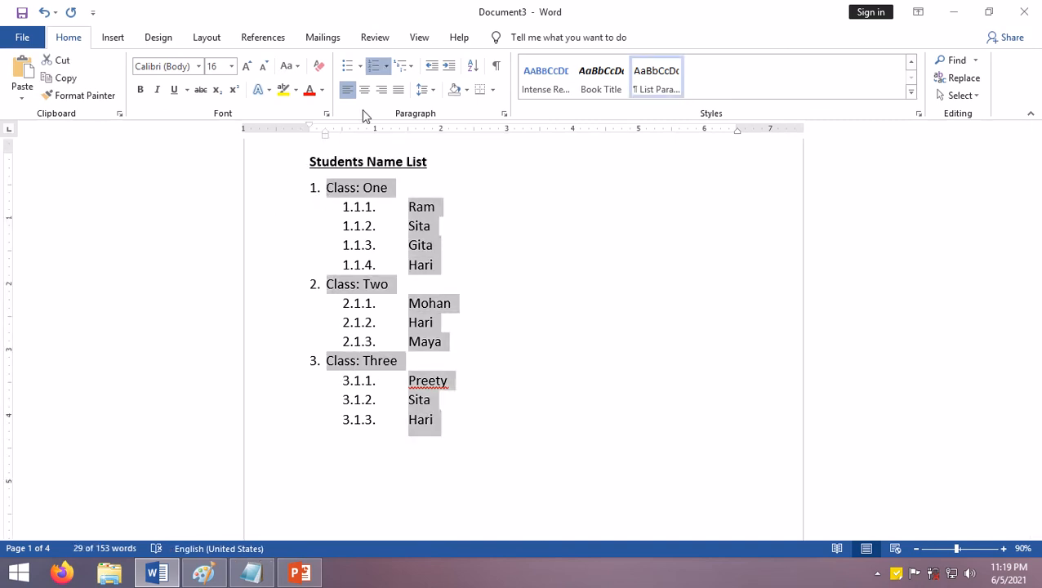
pyautogui.click(412, 69)
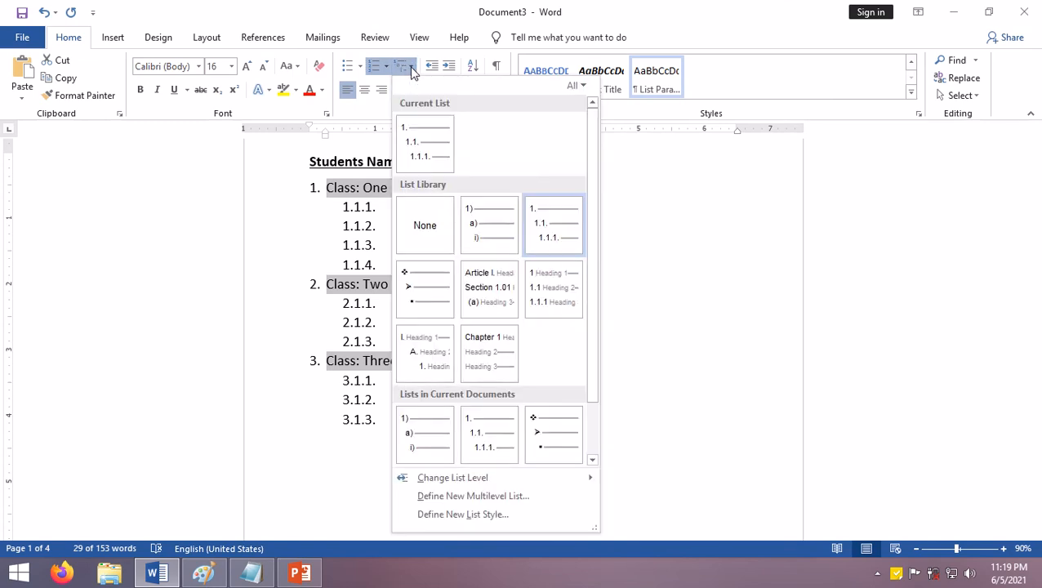
pyautogui.click(467, 498)
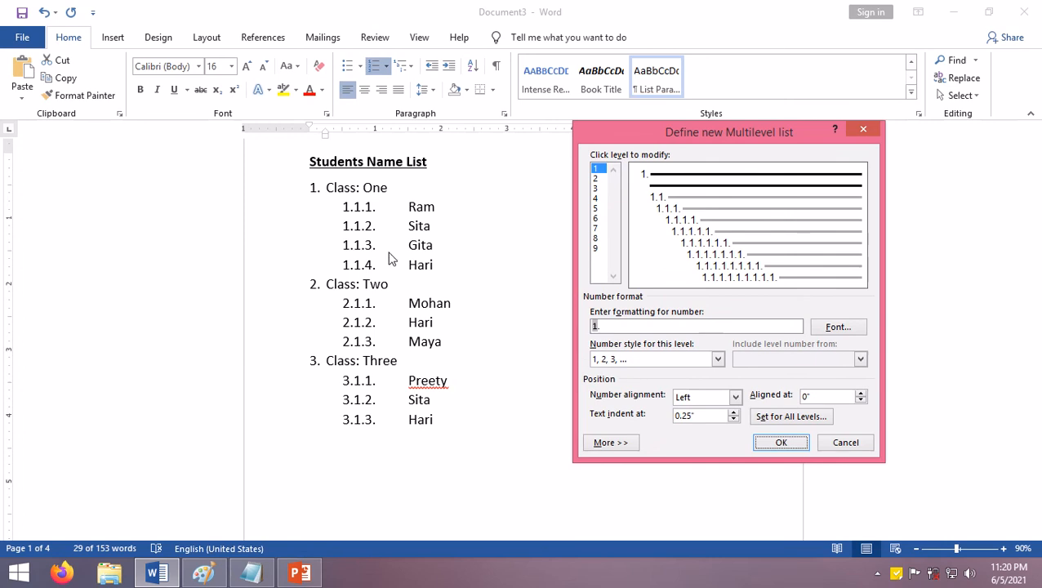
pyautogui.click(597, 170)
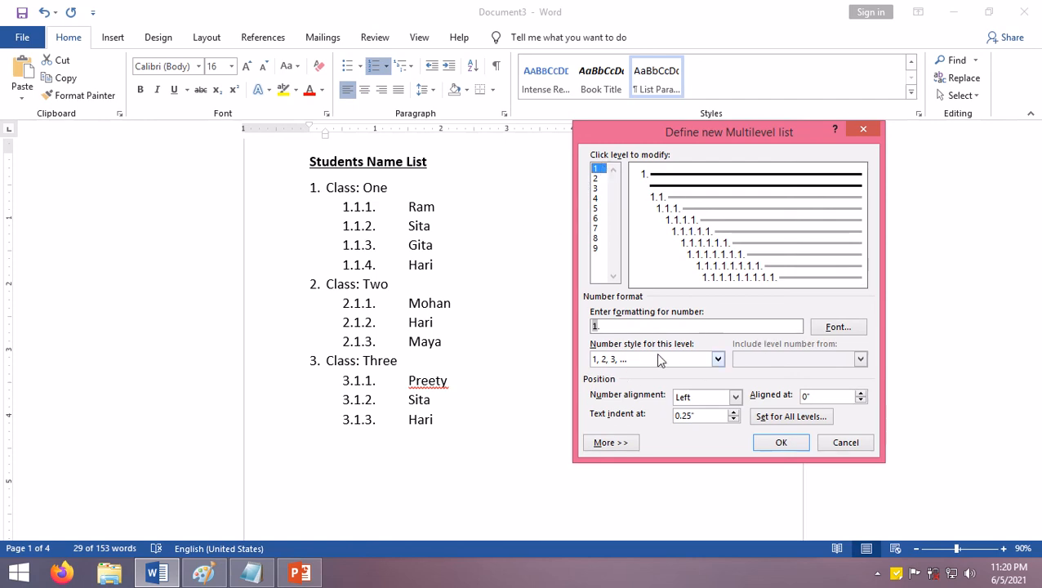
pyautogui.click(718, 359)
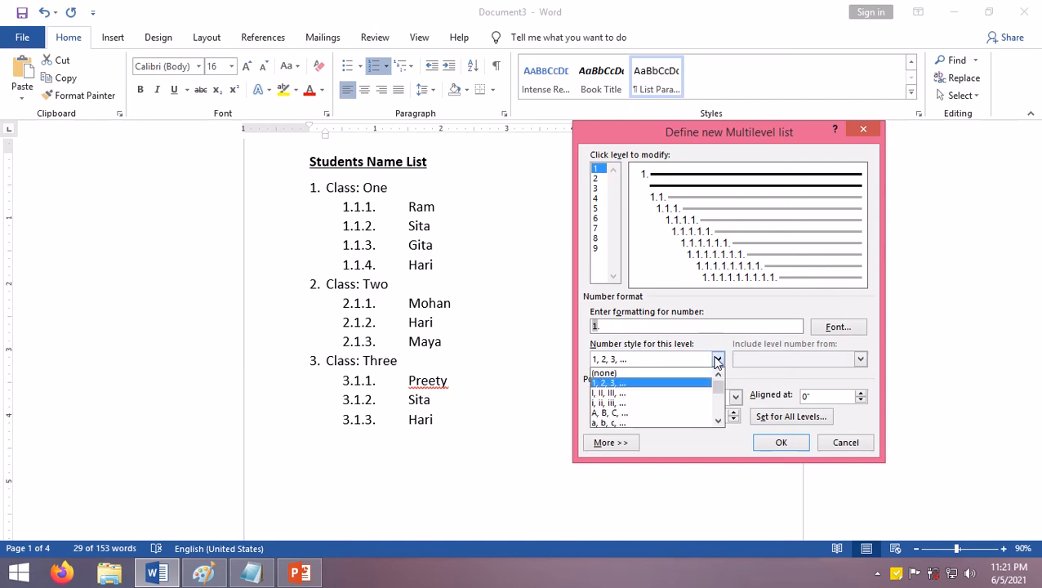
pyautogui.click(618, 414)
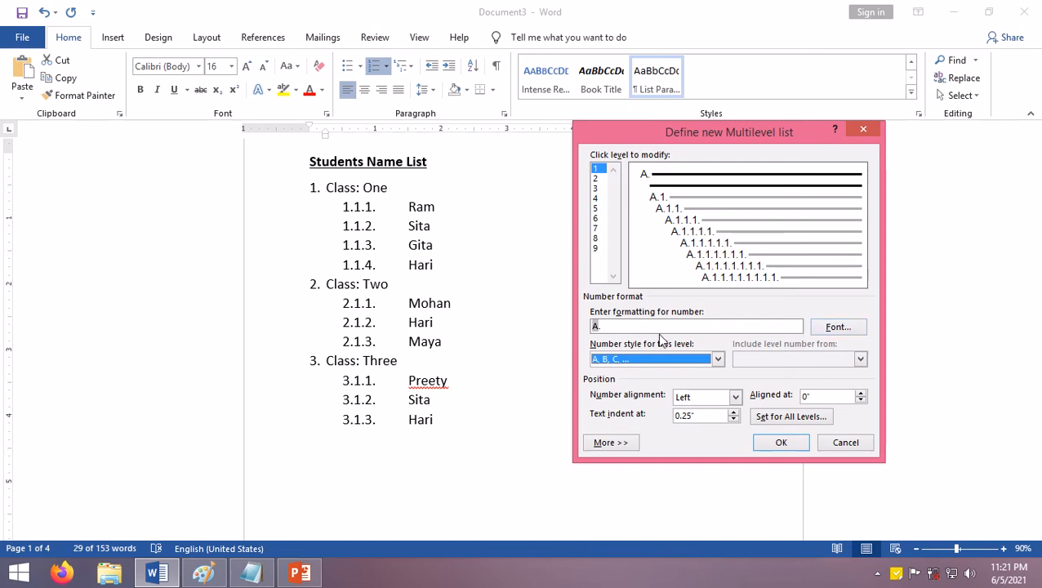
pyautogui.click(780, 443)
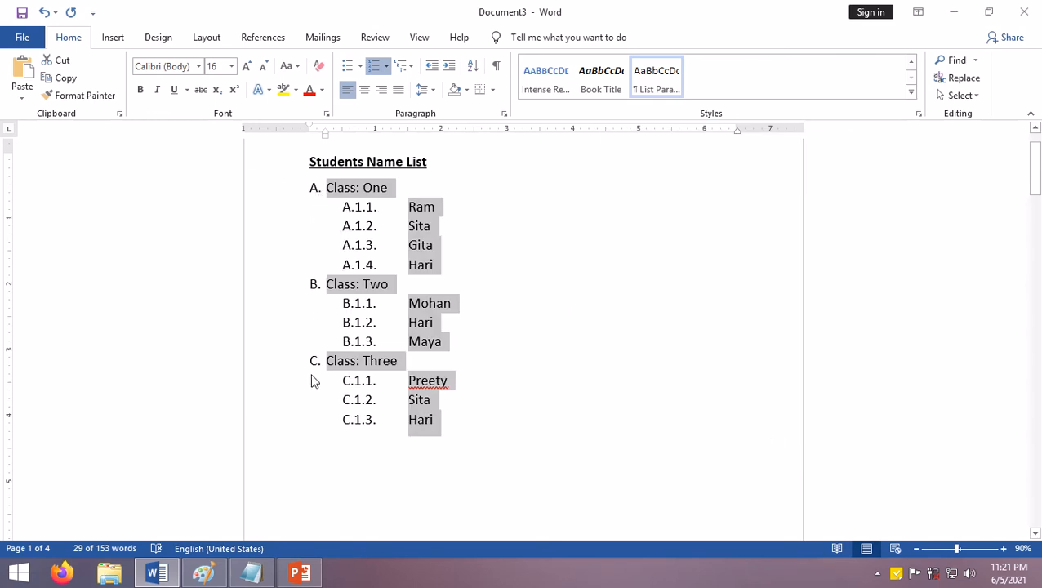
pyautogui.click(466, 455)
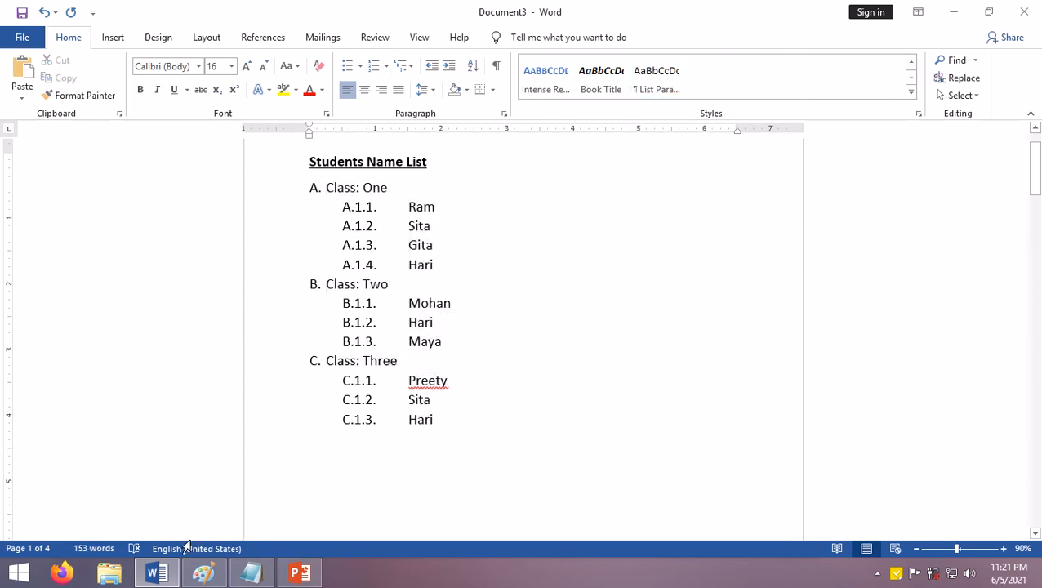
# Switch to the Multilevel List note, highlight the Define New List Style line with its shortcut, and return to Word.
pyautogui.click(156, 573)
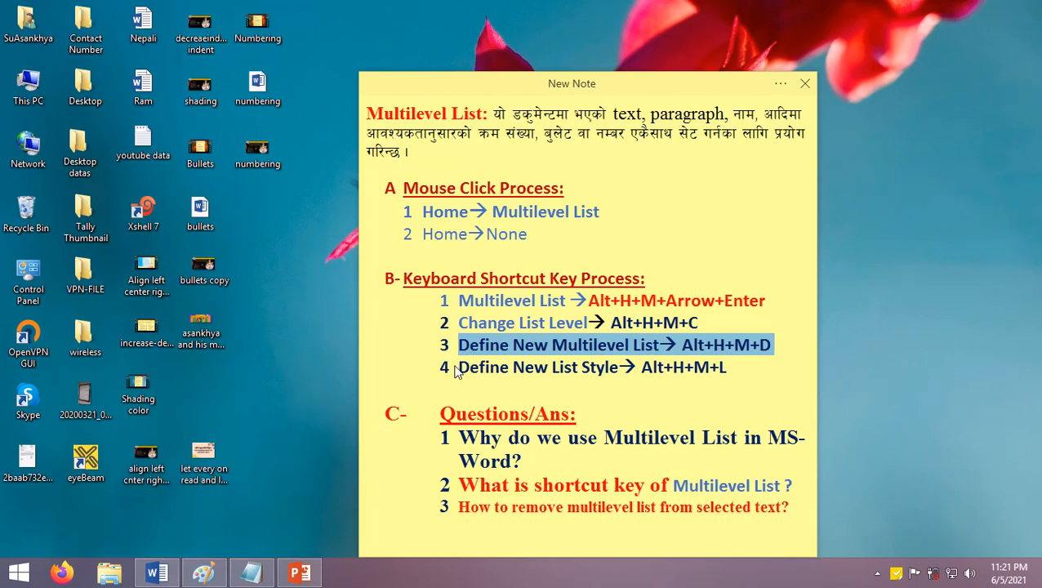
pyautogui.click(526, 380)
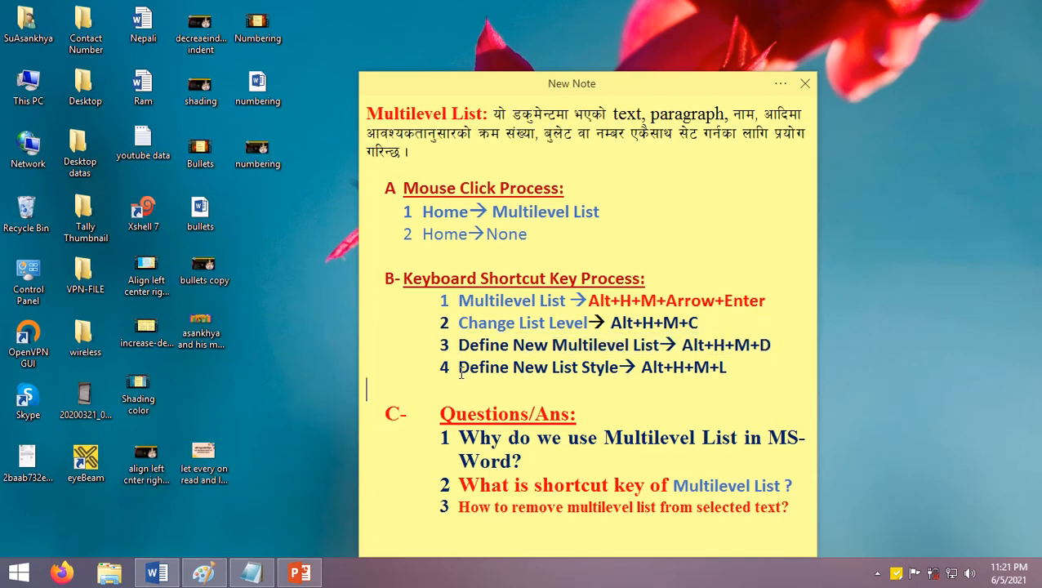
pyautogui.moveTo(459, 369); pyautogui.dragTo(756, 369)
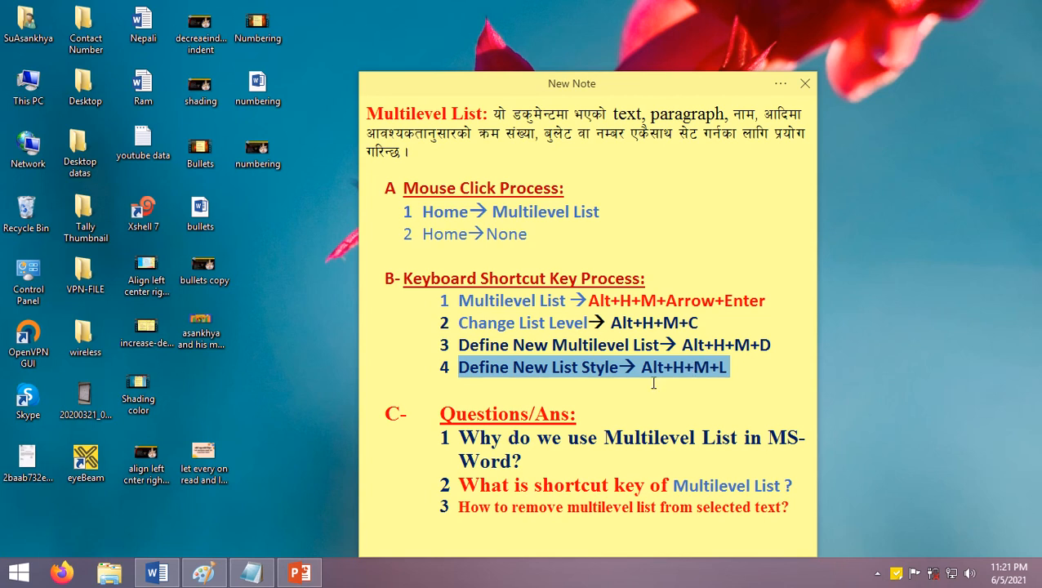
pyautogui.click(162, 575)
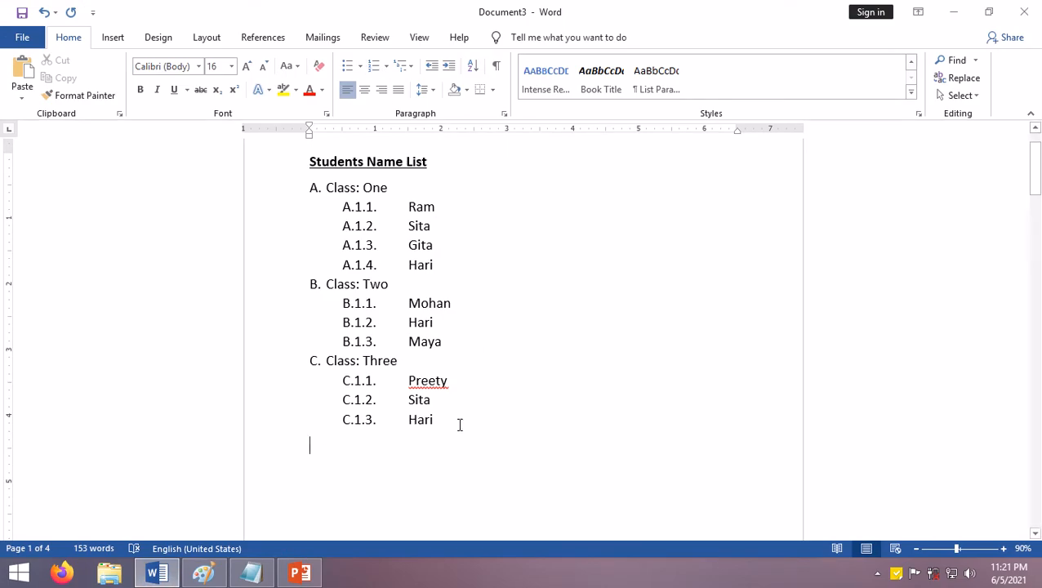
# Start defining a new list style for the class and student lines on page 1, and name it "my style".
pyautogui.moveTo(458, 426); pyautogui.dragTo(321, 187)
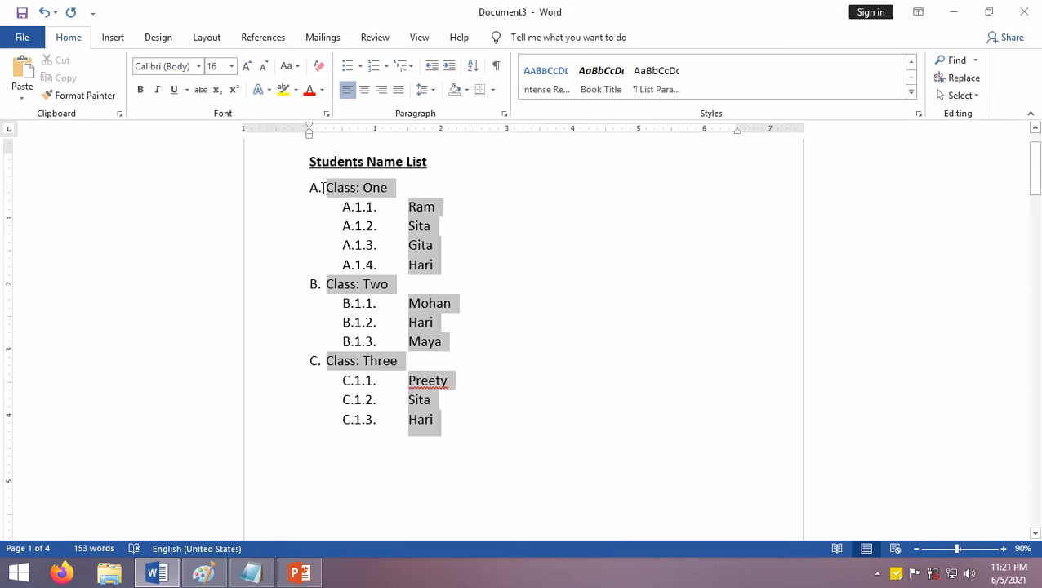
pyautogui.click(413, 67)
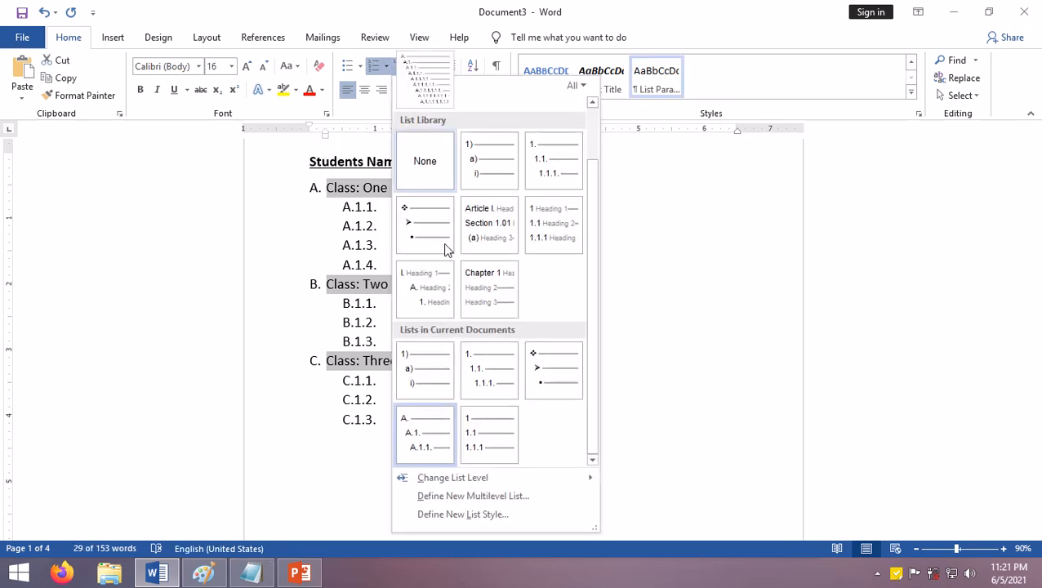
pyautogui.click(482, 521)
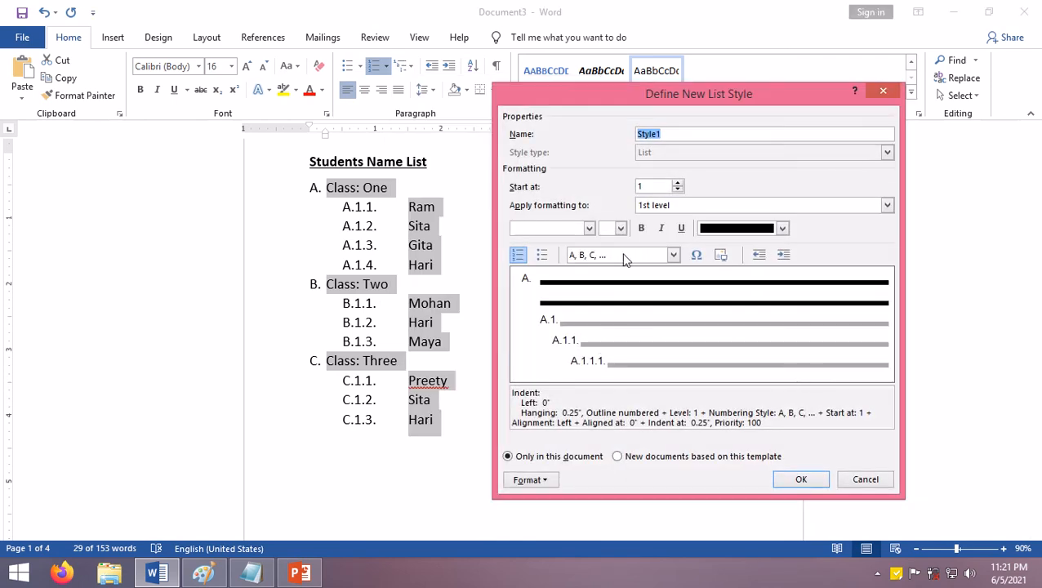
pyautogui.moveTo(594, 88); pyautogui.dragTo(671, 102)
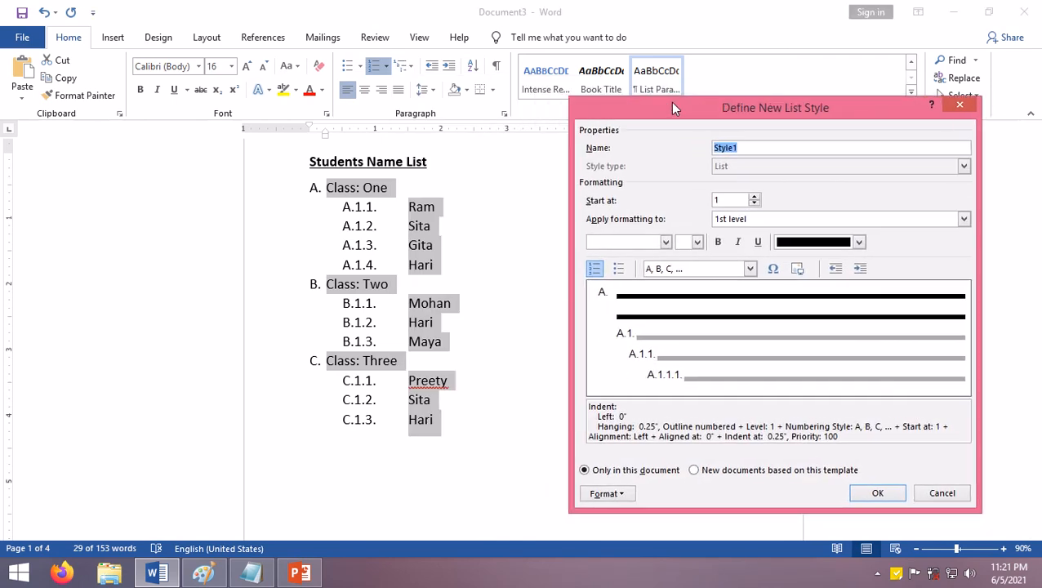
pyautogui.click(750, 147)
pyautogui.moveTo(753, 147); pyautogui.dragTo(682, 151)
pyautogui.write('my s')
# Give the style's 1st level a red font color and the 1, 2, 3, ... number style, and apply it to the list.
pyautogui.click(846, 245)
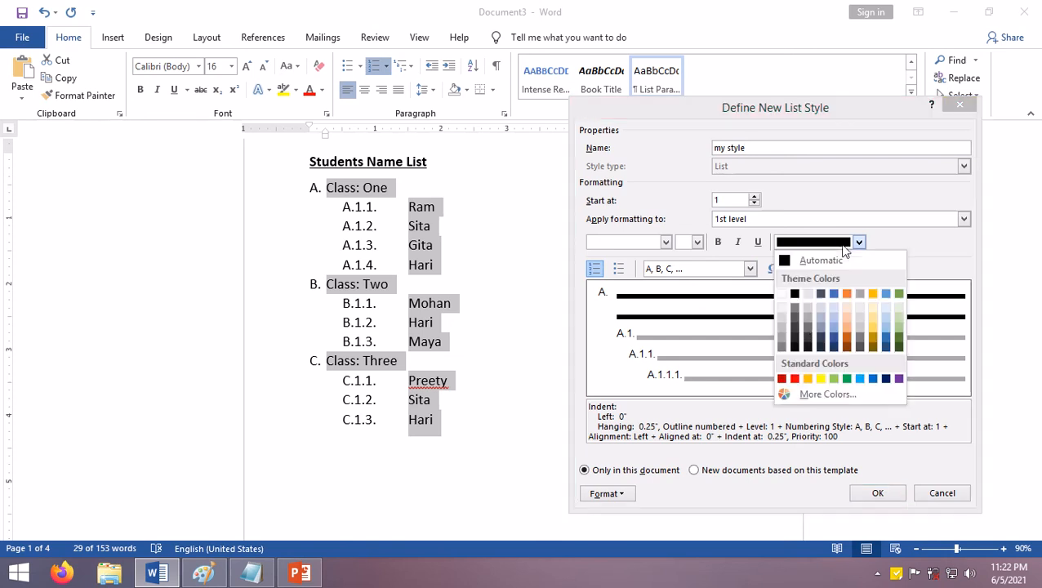
pyautogui.click(795, 379)
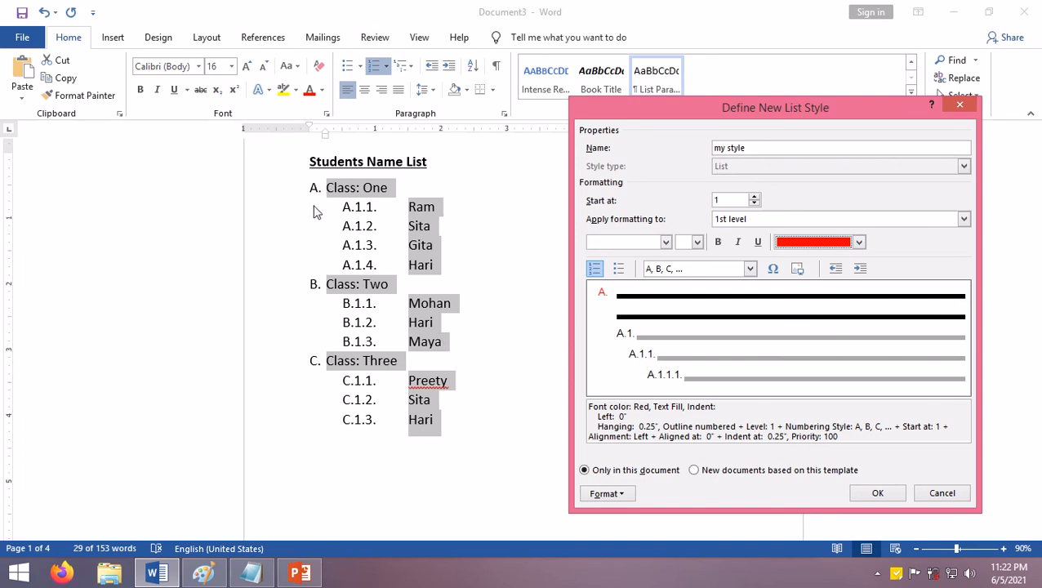
pyautogui.click(714, 272)
pyautogui.click(672, 301)
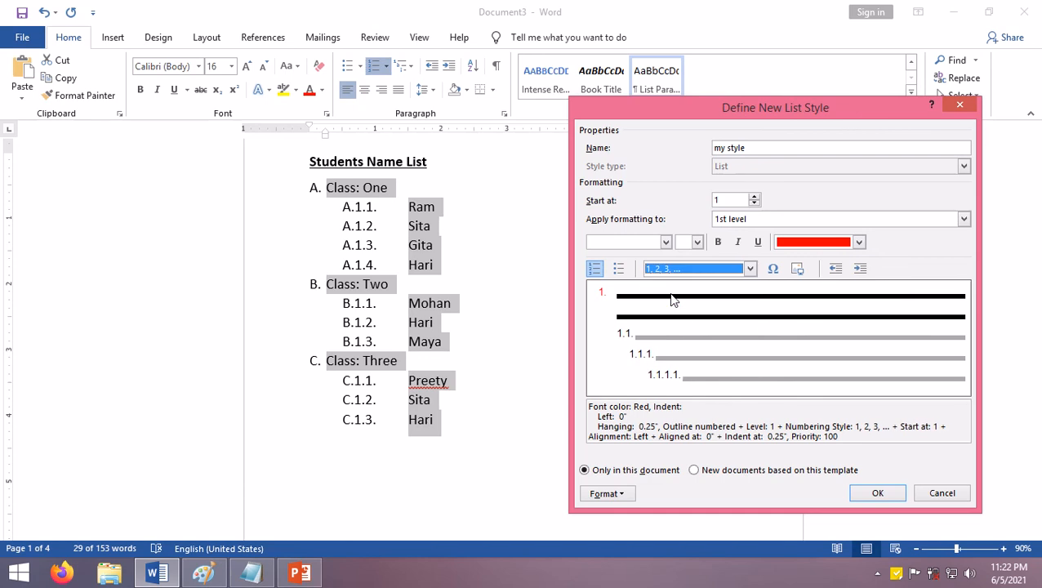
pyautogui.click(876, 495)
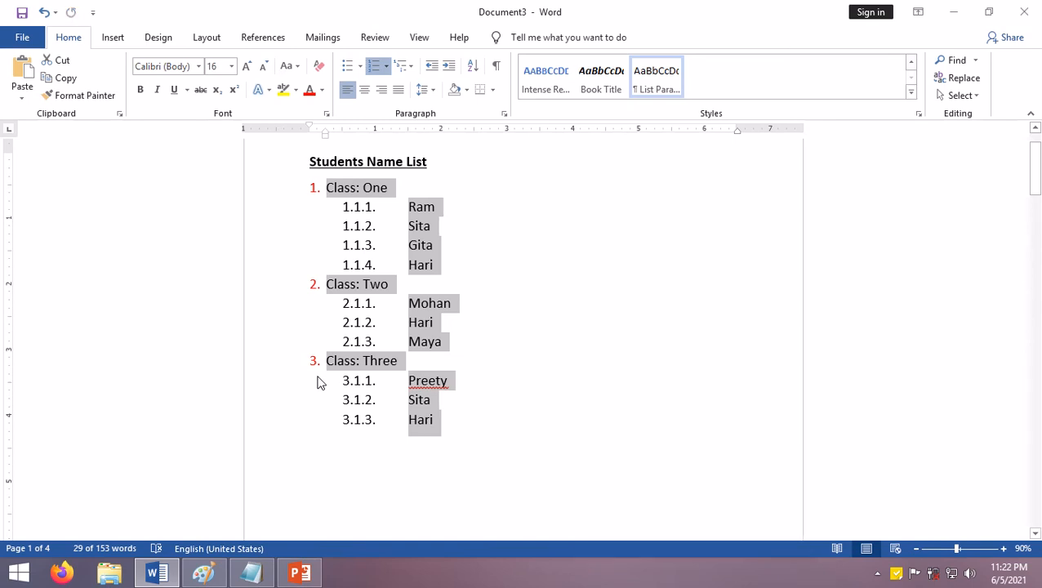
# Add a new list line below the last Class: Three student, promote it to the first level and end the list there.
pyautogui.click(452, 433)
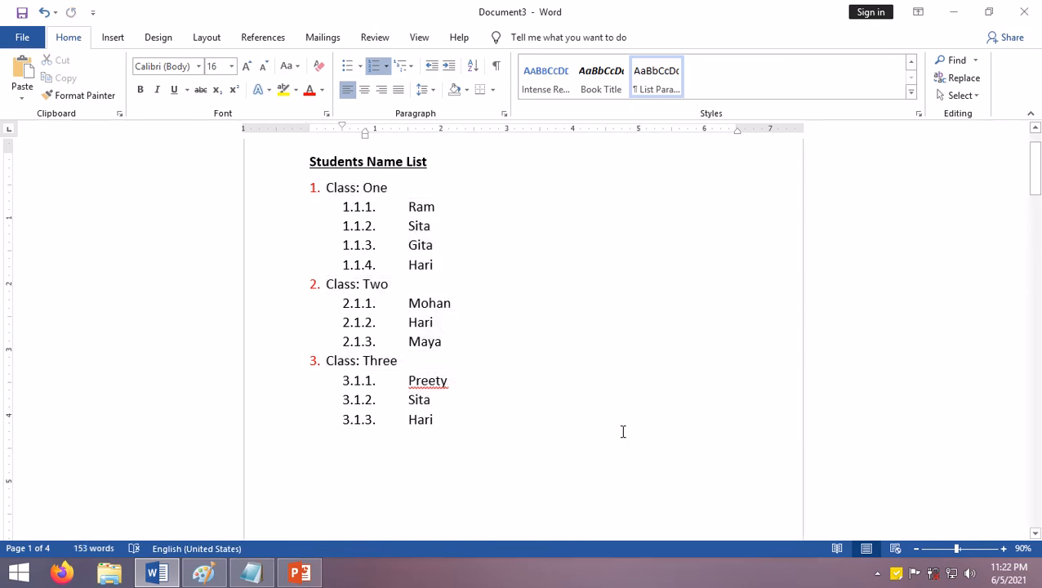
pyautogui.press('Return')
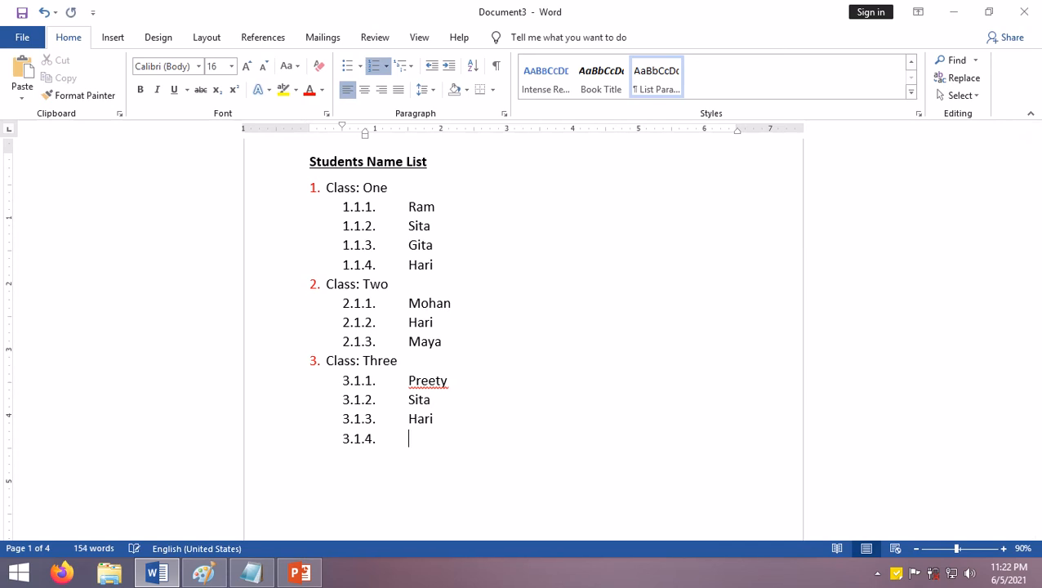
pyautogui.hotkey('shift', 'Tab')
pyautogui.hotkey('shift', 'Tab')
pyautogui.press('Return')
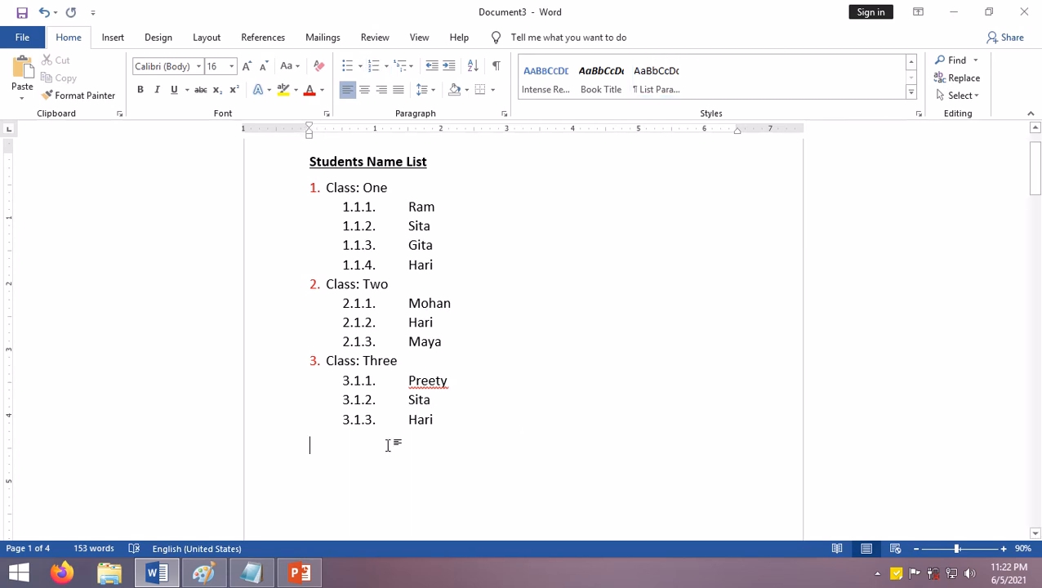
# Copy all class and student lines of the list and paste the copy a few lines below the original on page 1.
pyautogui.moveTo(453, 422); pyautogui.dragTo(315, 192)
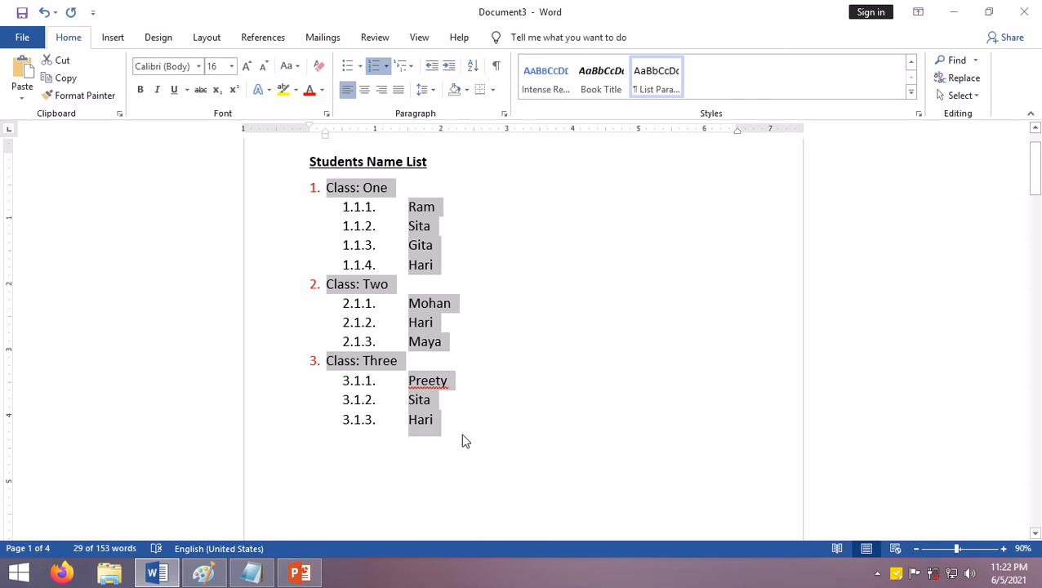
pyautogui.click(65, 79)
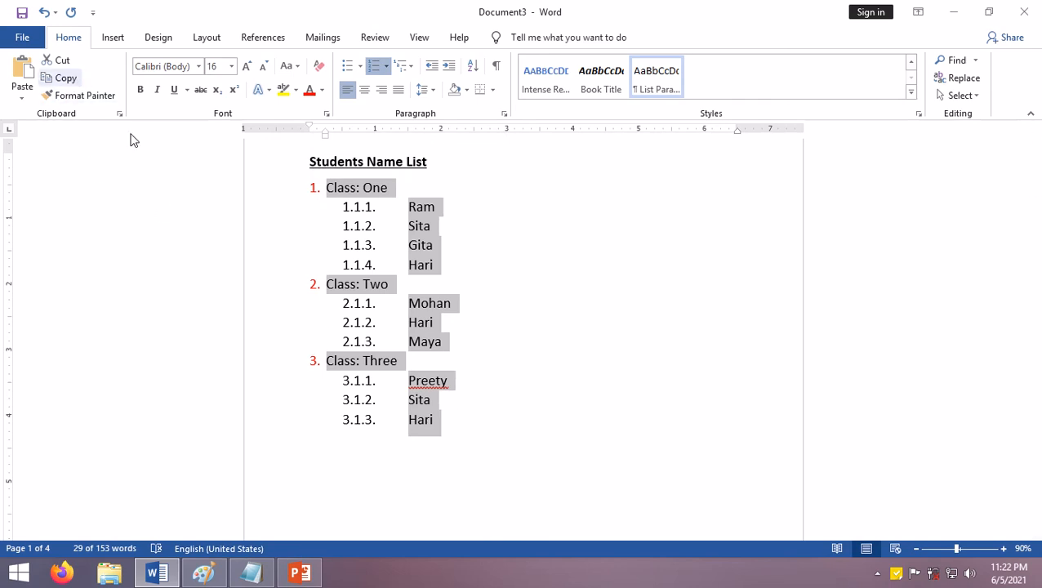
pyautogui.scroll(-8, 409, 400)
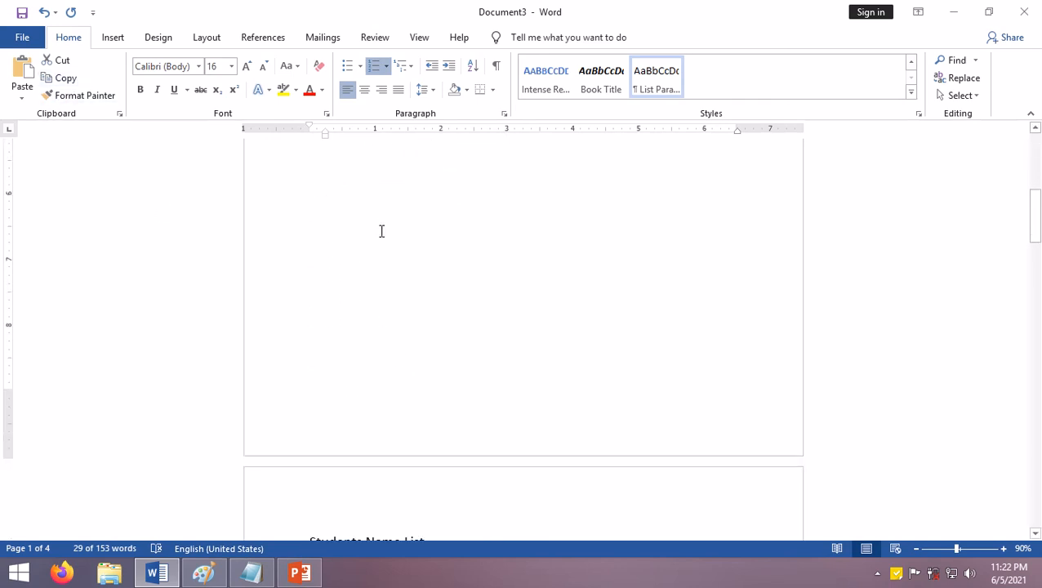
pyautogui.click(382, 232)
pyautogui.click(326, 241)
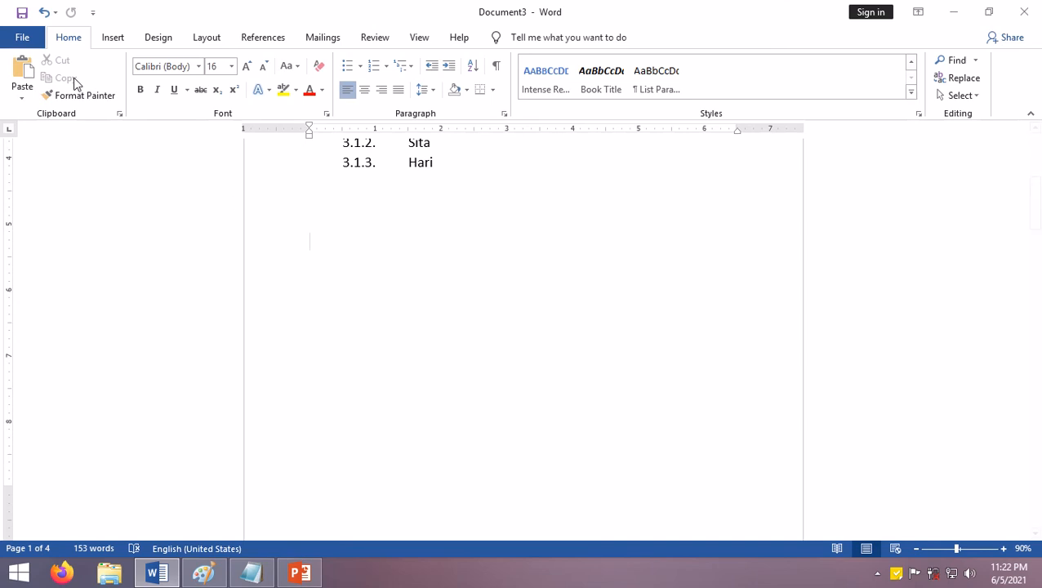
pyautogui.click(22, 74)
pyautogui.scroll(2, 470, 331)
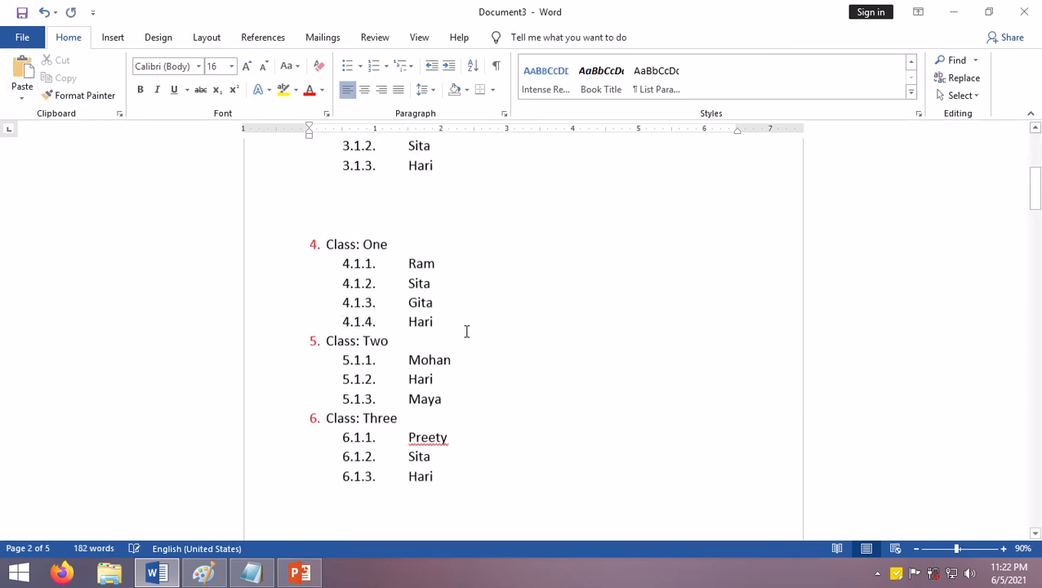
# Restart the copied list's numbering by replacing the automatic number before its Class: One line with "1.".
pyautogui.moveTo(448, 477); pyautogui.dragTo(315, 217)
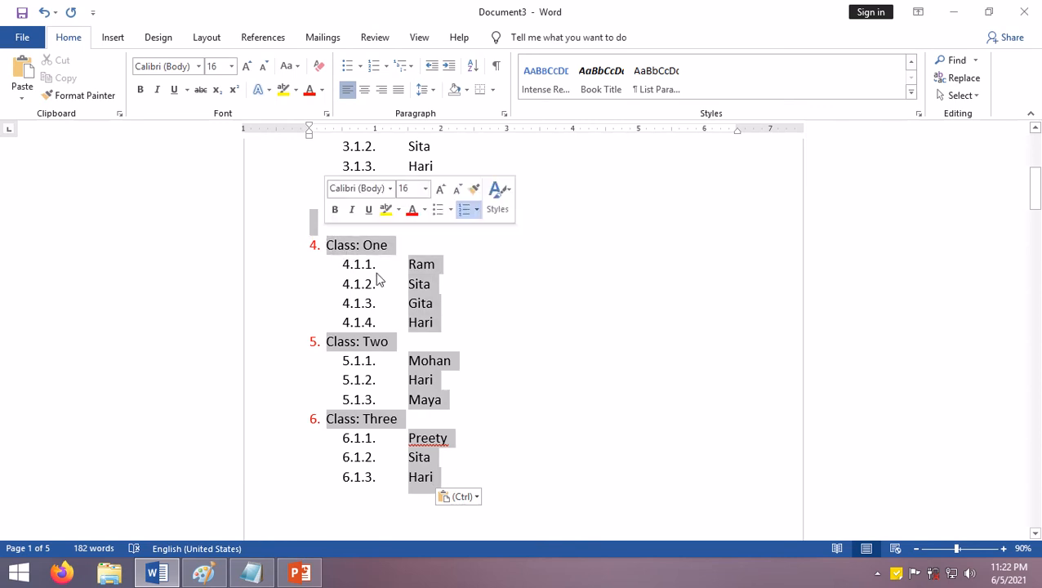
pyautogui.scroll(3, 366, 263)
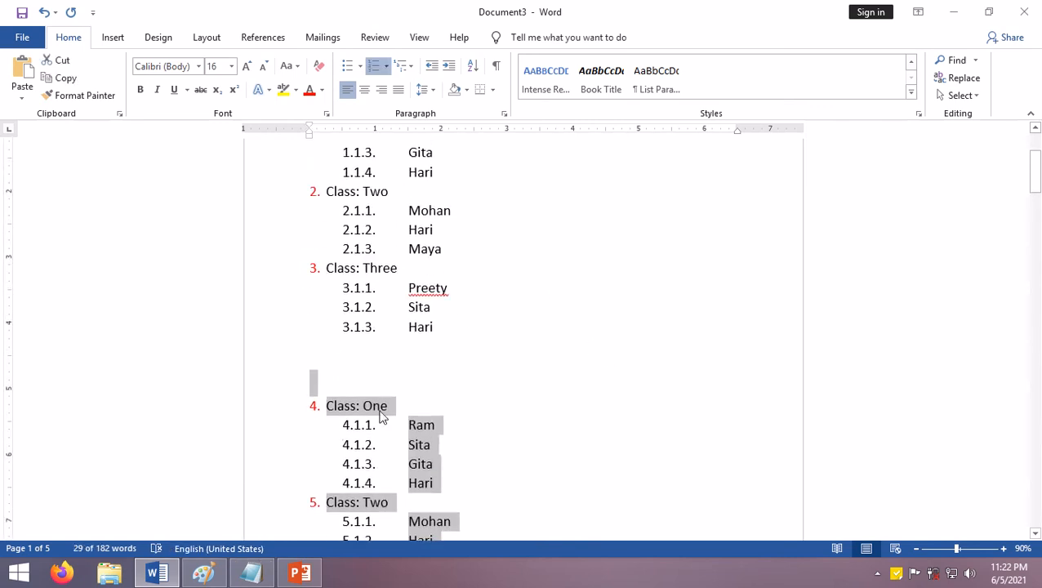
pyautogui.scroll(-2, 433, 334)
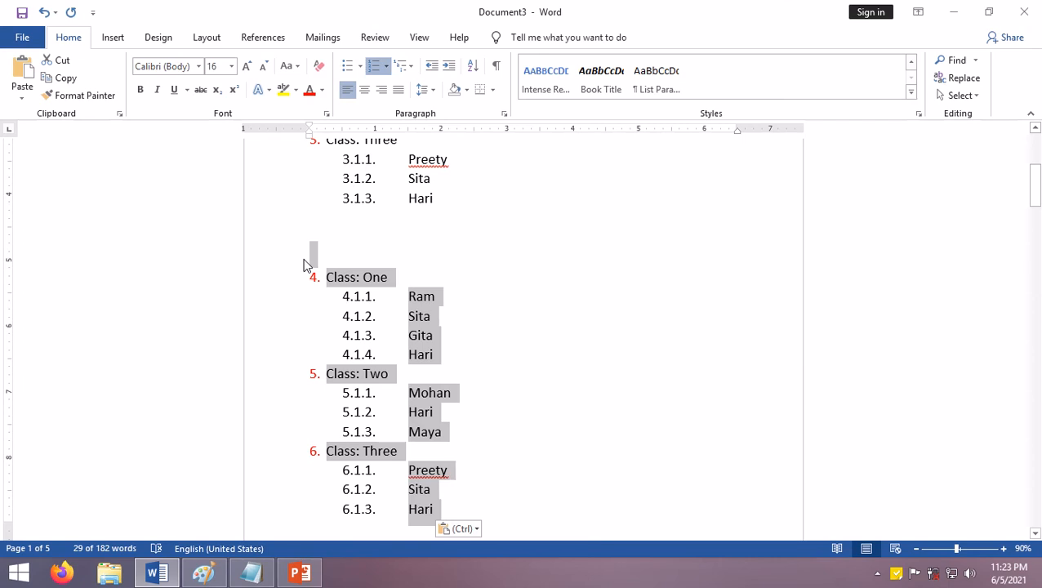
pyautogui.click(329, 283)
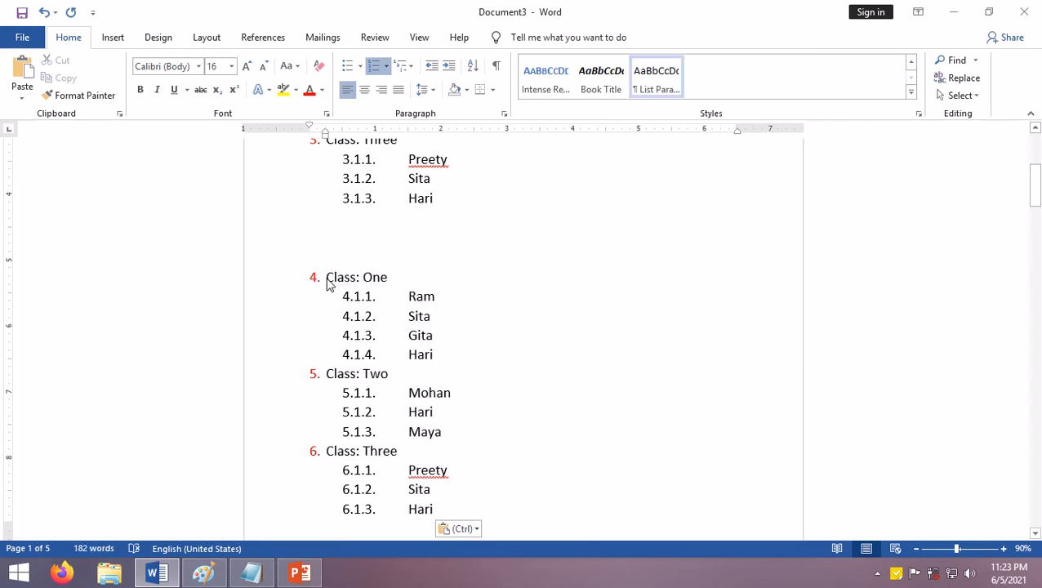
pyautogui.moveTo(328, 279); pyautogui.dragTo(433, 335)
pyautogui.click(327, 280)
pyautogui.press('BackSpace')
pyautogui.write('1')
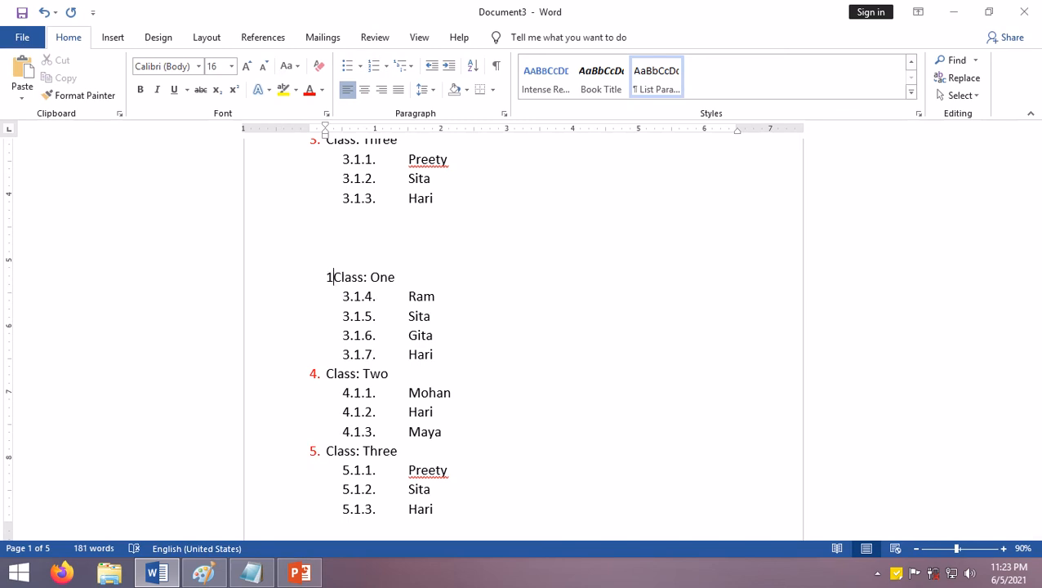
pyautogui.write('.')
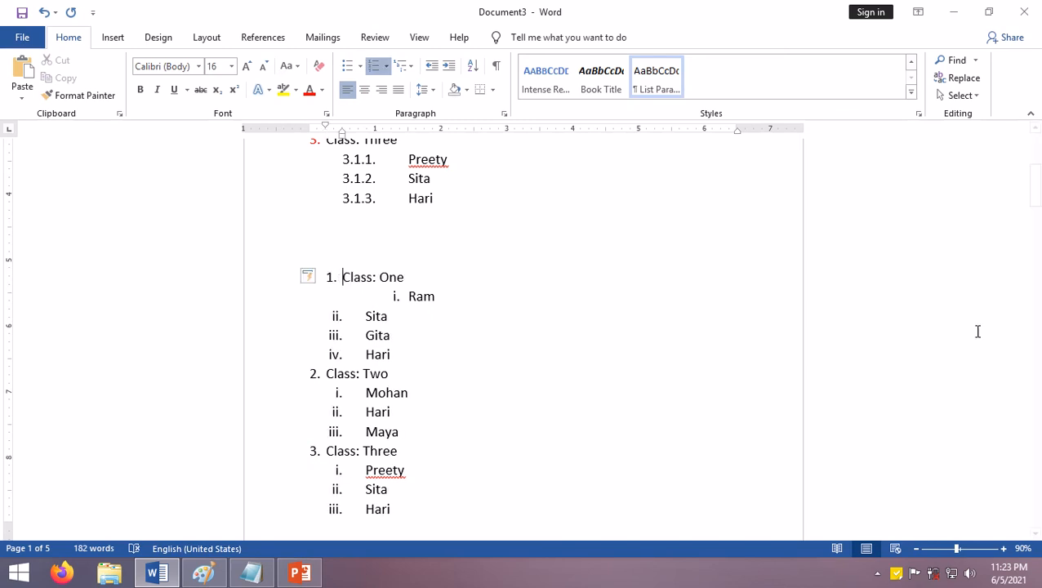
# Try deleting the first student line under Class: One in the copied list, and undo the deletion.
pyautogui.click(403, 299)
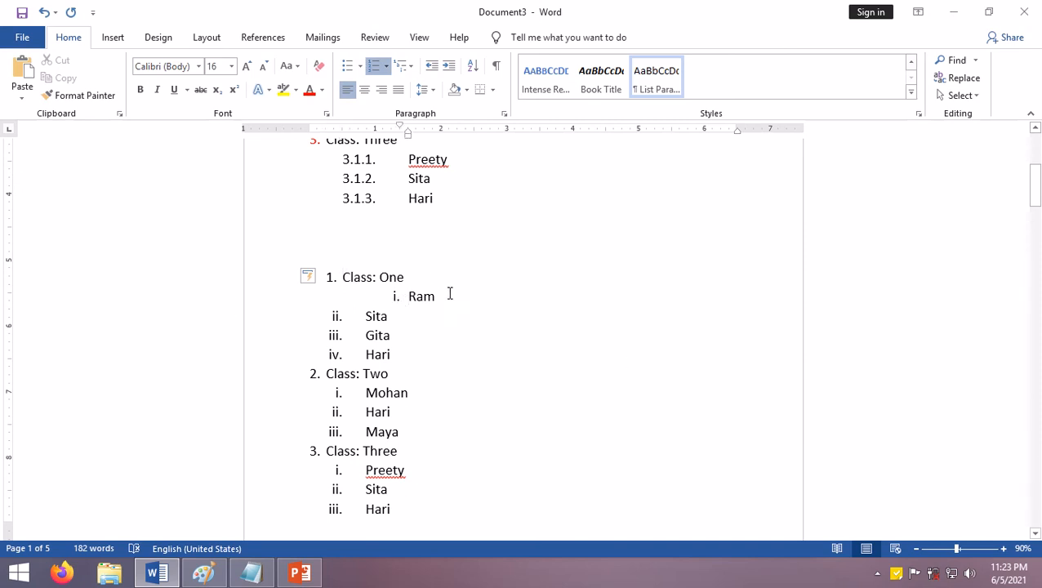
pyautogui.moveTo(450, 295); pyautogui.dragTo(381, 294)
pyautogui.press('Delete')
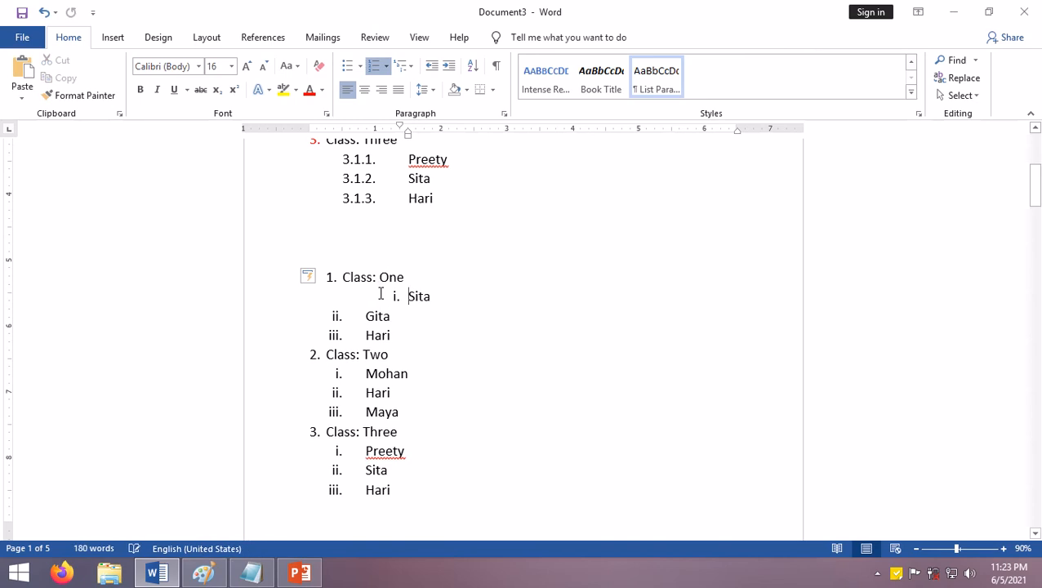
pyautogui.hotkey('ctrl', 'z')
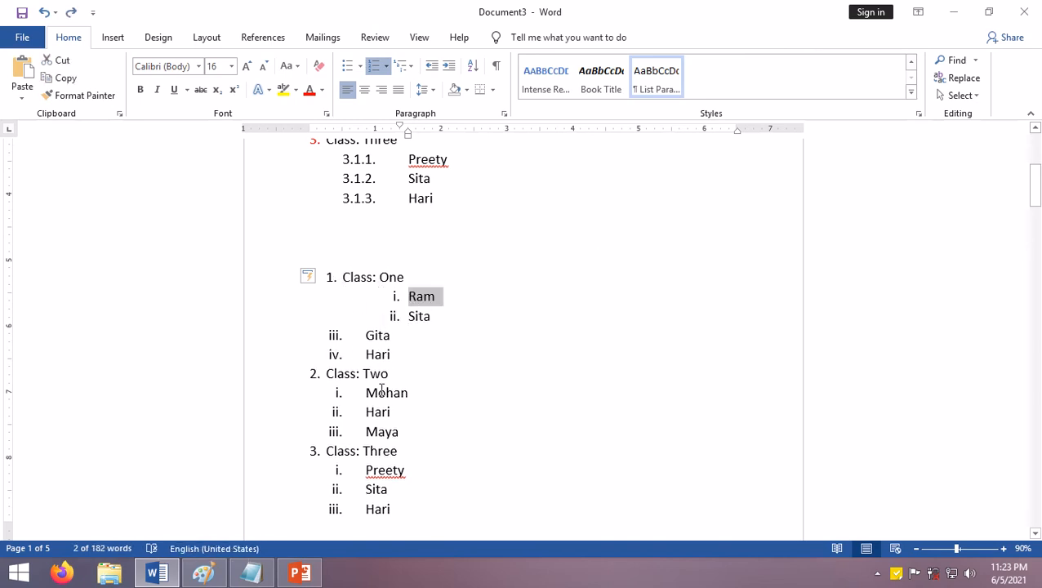
# Apply the "my style" list style to all class and student lines of the copied list.
pyautogui.moveTo(343, 278); pyautogui.dragTo(431, 514)
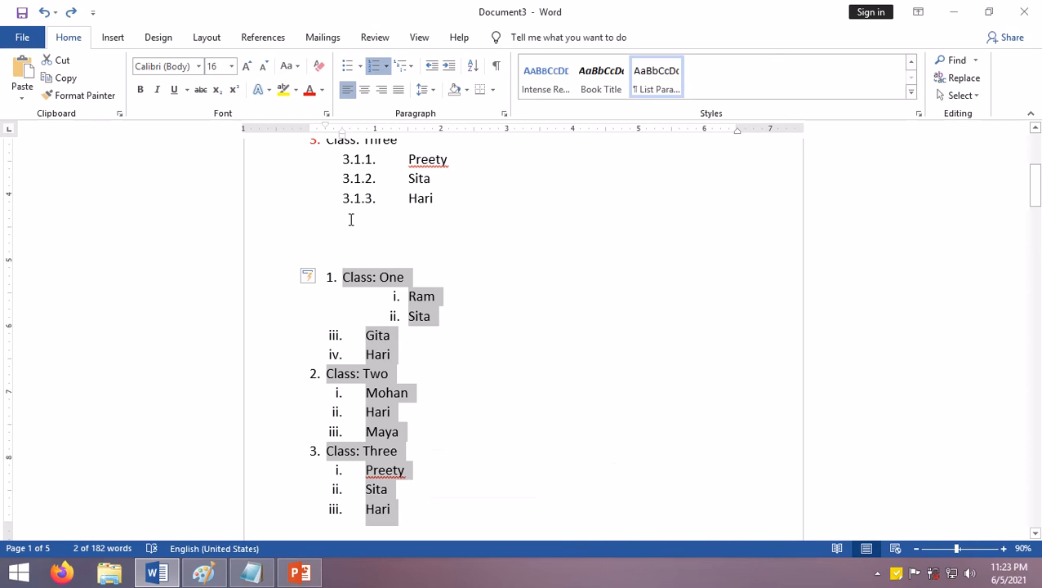
pyautogui.scroll(3, 335, 196)
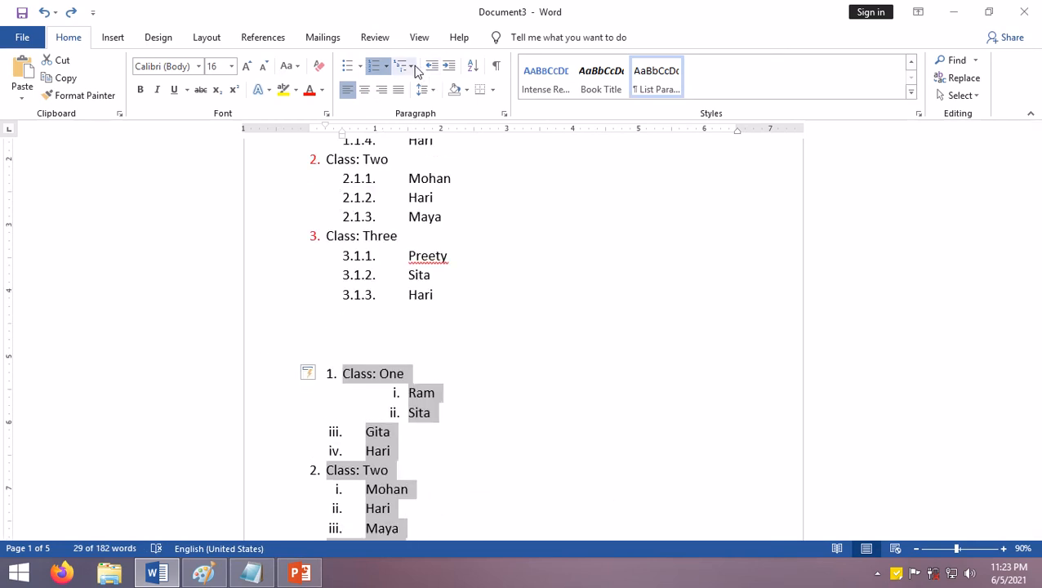
pyautogui.click(406, 68)
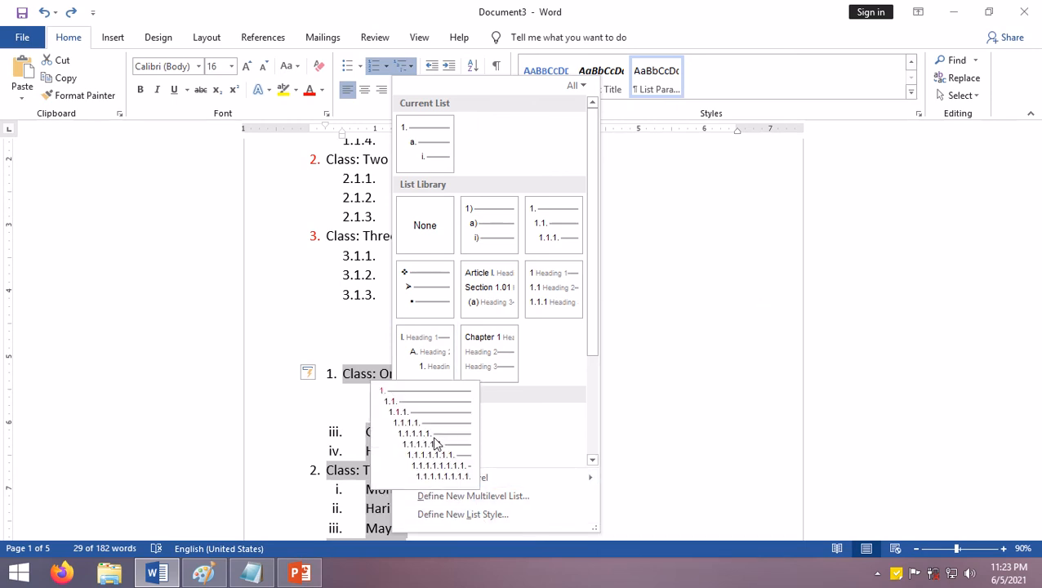
pyautogui.moveTo(411, 426)
pyautogui.click(426, 432)
pyautogui.scroll(-1, 373, 356)
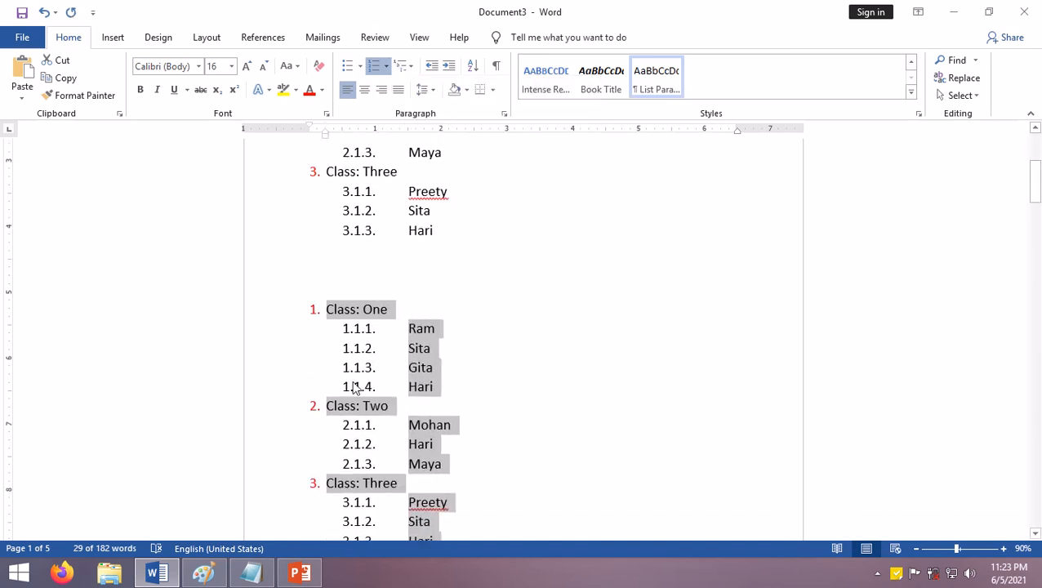
pyautogui.scroll(-1, 355, 388)
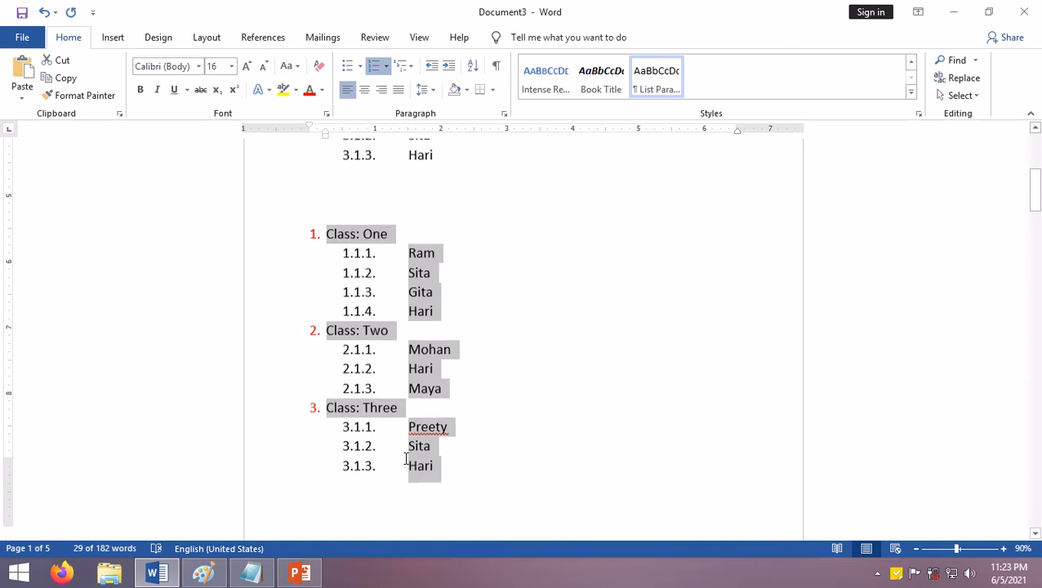
pyautogui.scroll(-1, 406, 460)
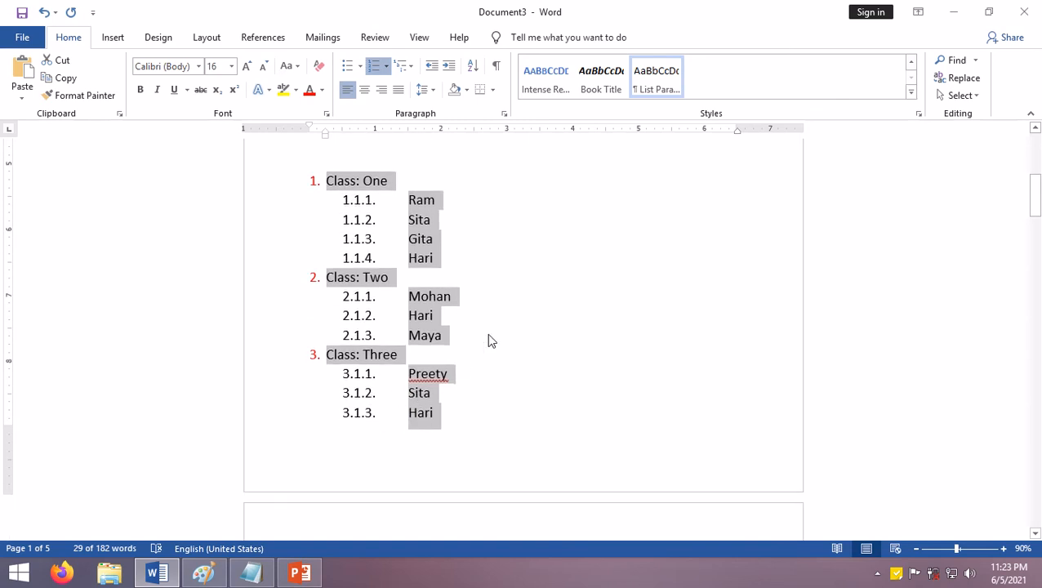
# Compare the original and copied class lists on page 1, and review the differently formatted student lists on the following pages.
pyautogui.scroll(1, 490, 341)
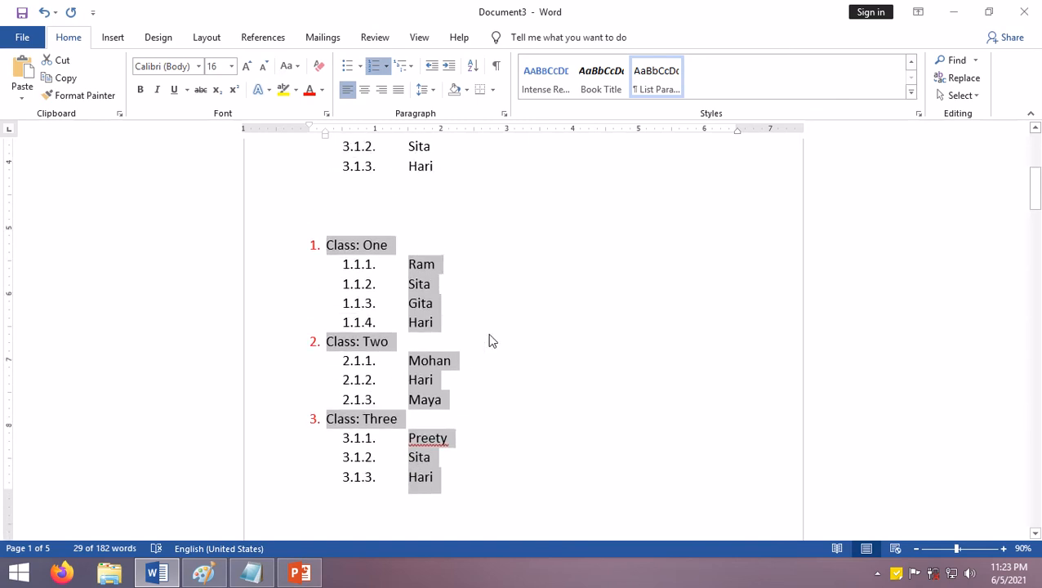
pyautogui.scroll(4, 484, 329)
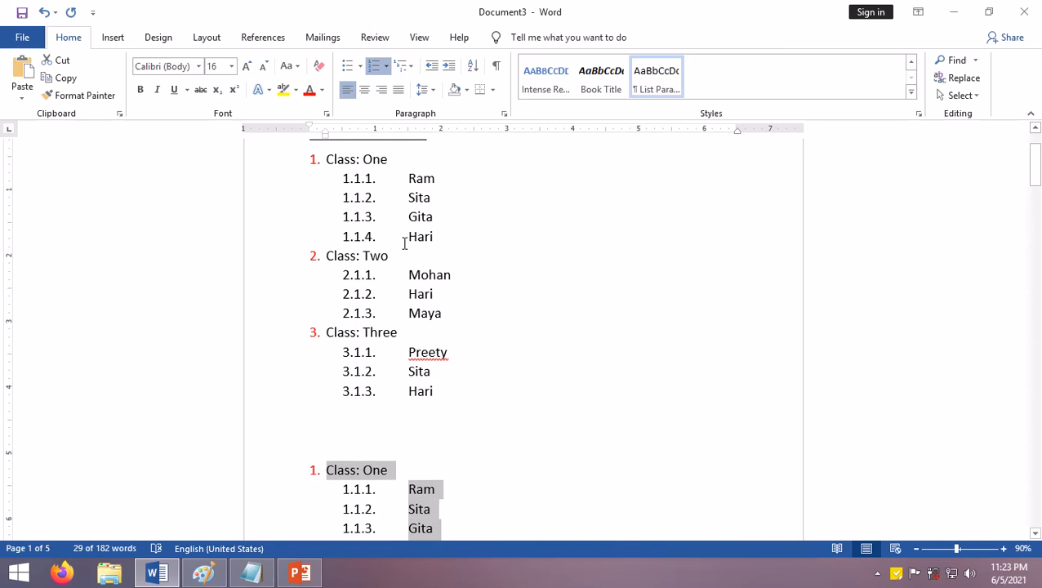
pyautogui.click(460, 239)
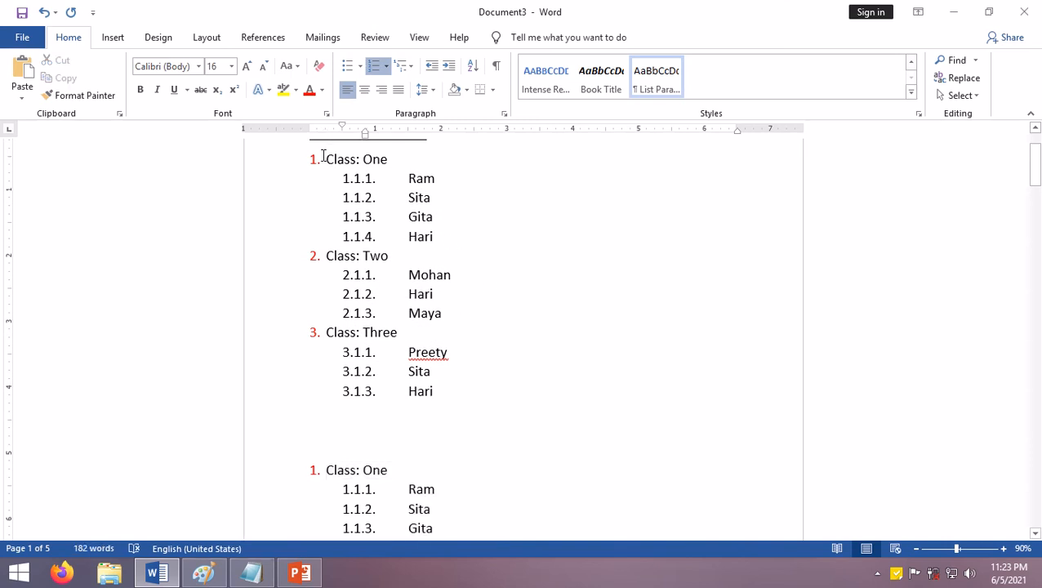
pyautogui.moveTo(325, 160); pyautogui.dragTo(484, 401)
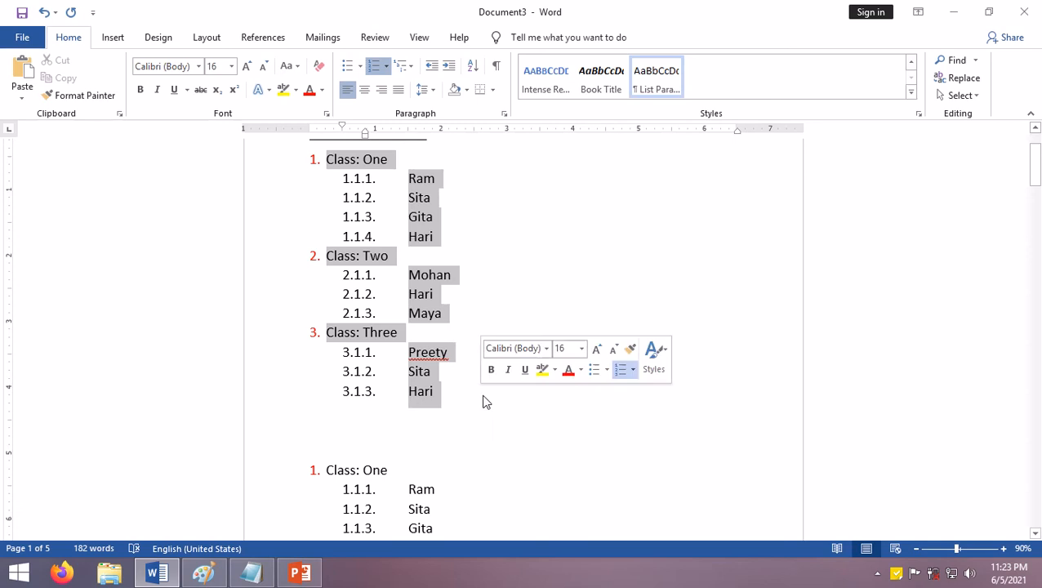
pyautogui.scroll(-1, 487, 395)
pyautogui.scroll(-8, 463, 392)
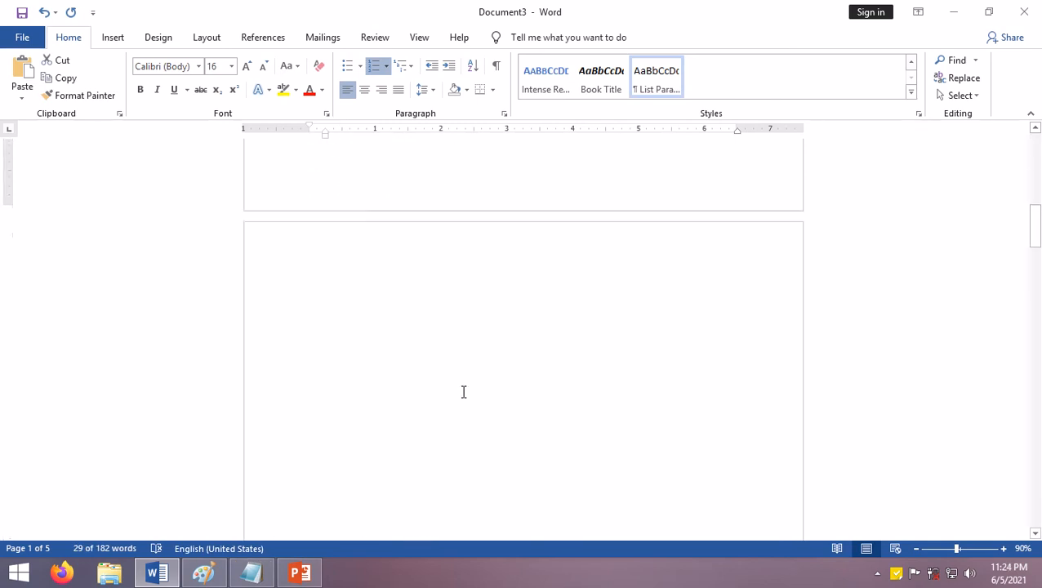
pyautogui.scroll(-5, 463, 392)
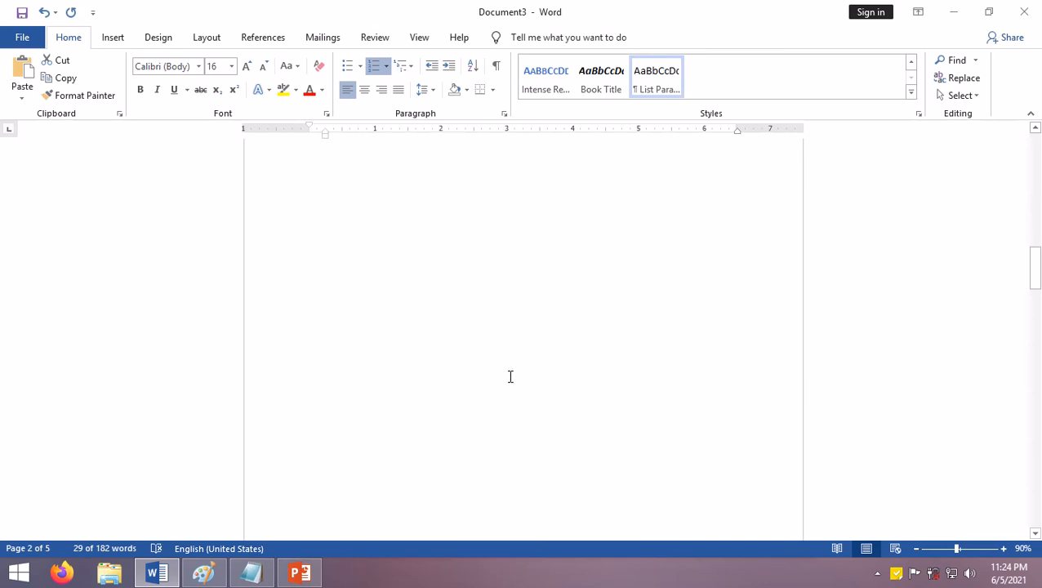
pyautogui.scroll(-8, 511, 376)
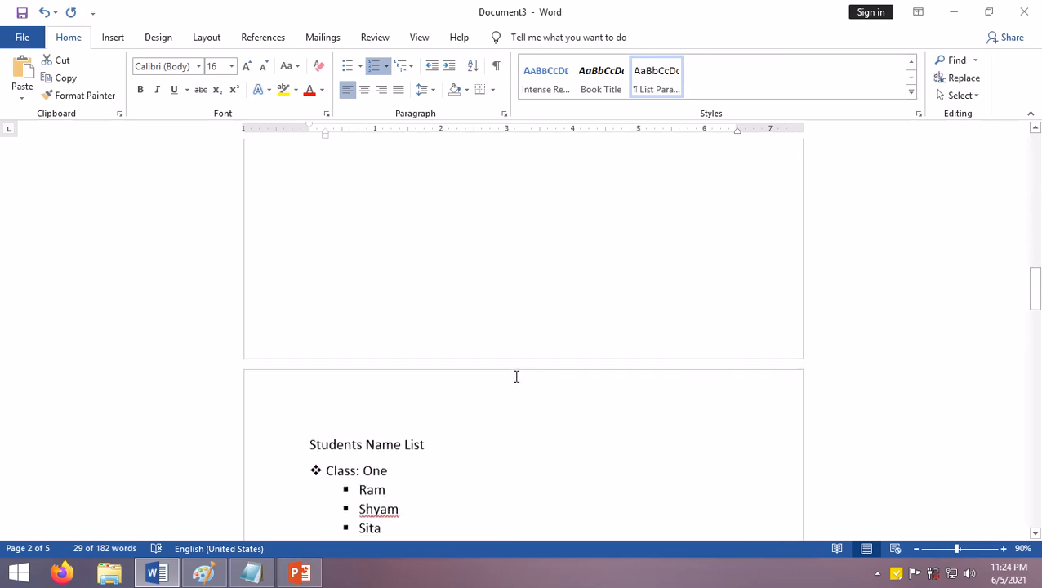
pyautogui.scroll(-2, 516, 376)
pyautogui.scroll(-15, 407, 360)
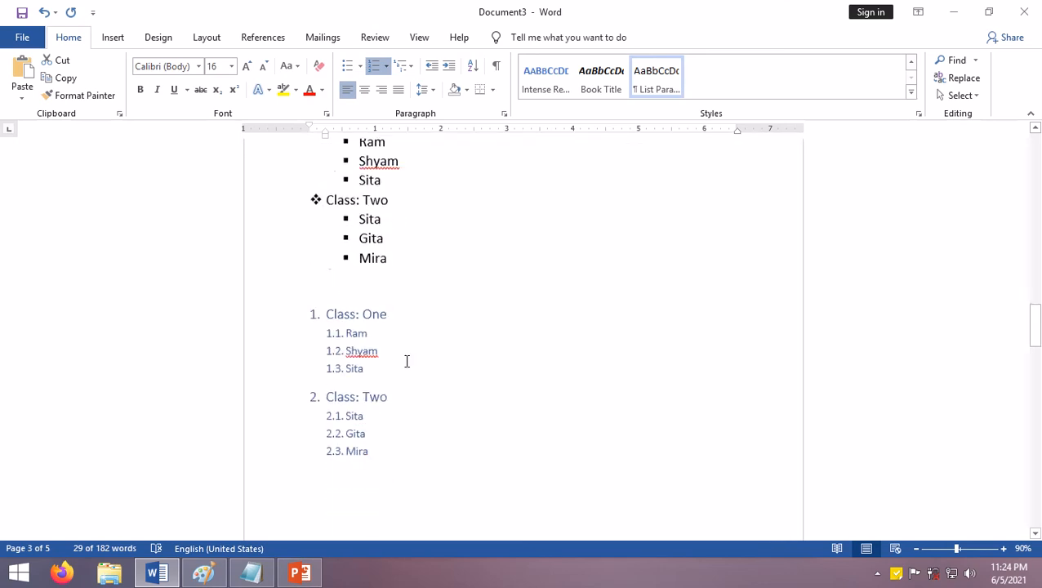
pyautogui.scroll(-9, 424, 365)
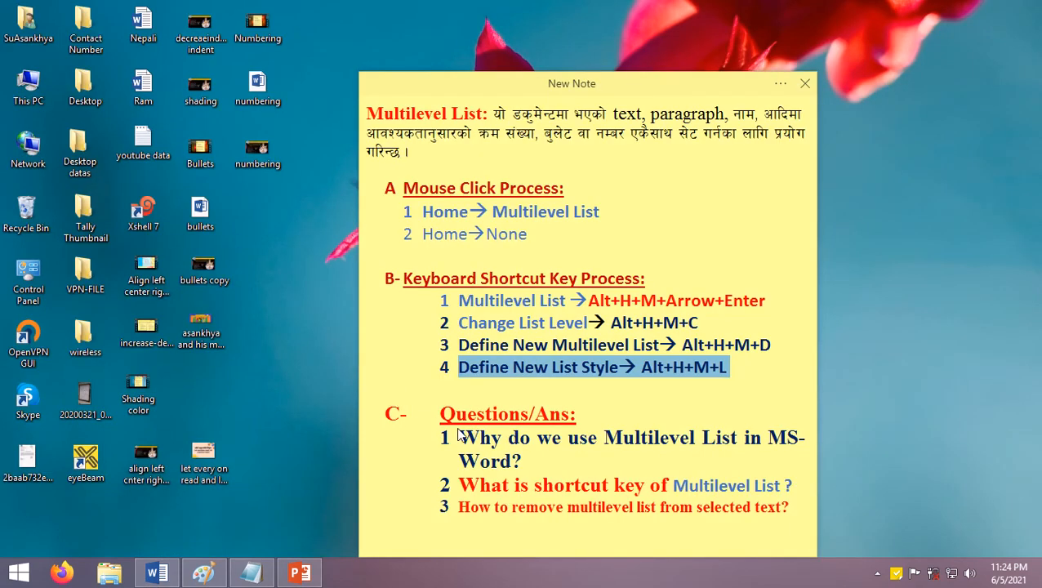
# Switch to the Multilevel List note and highlight its first question, "Why do we use Multilevel List in MS-Word?".
pyautogui.moveTo(458, 439); pyautogui.dragTo(710, 459)
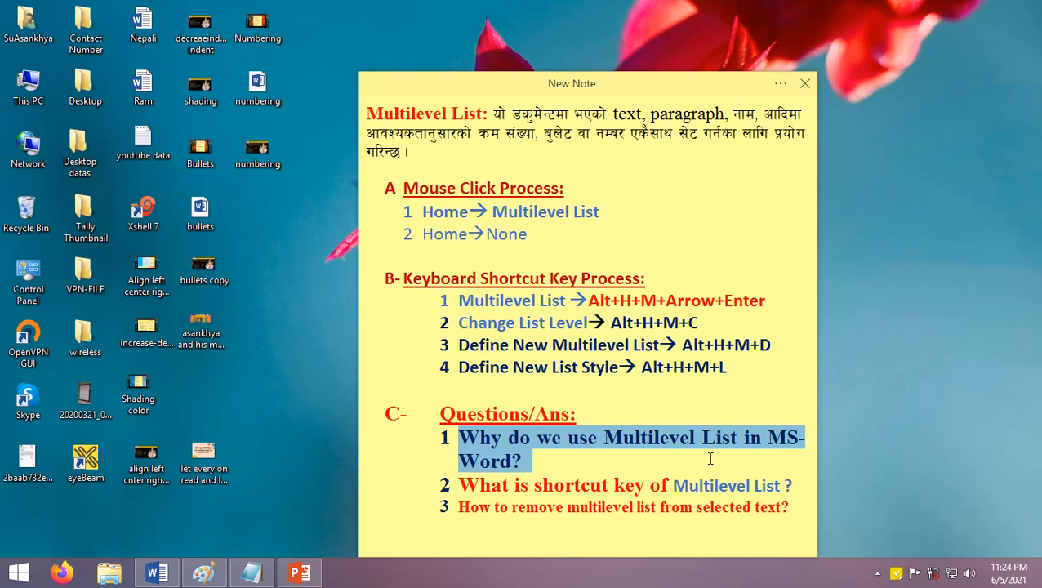